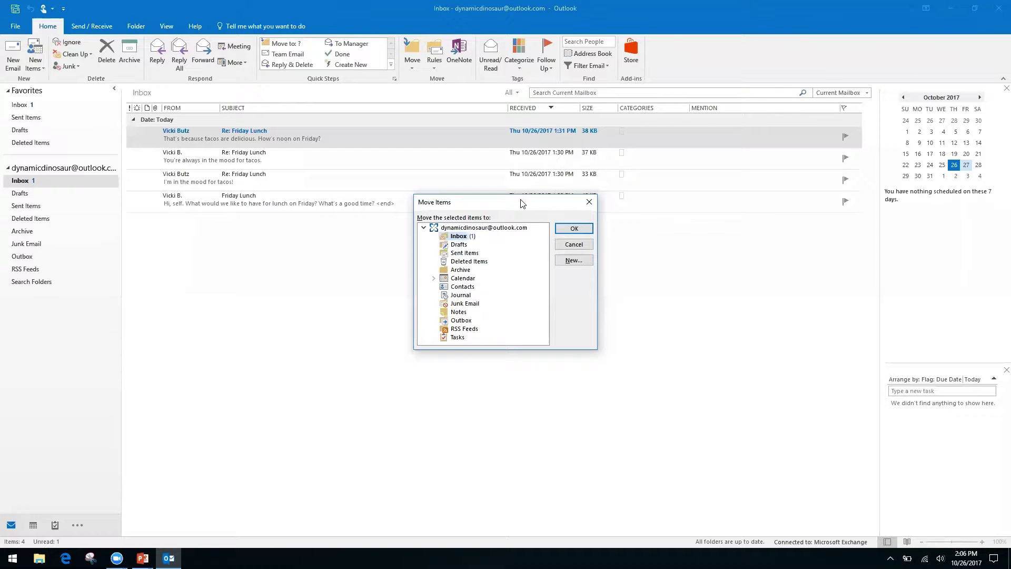
# - Cancel the Move Items dialog after browsing Archive and Deleted Items, then switch to the Keyboard Shortcuts slides
pyautogui.press('Down')
pyautogui.press('Down')
pyautogui.press('Down')
pyautogui.press('Down')
pyautogui.press('Up')
pyautogui.press('Up')
pyautogui.press('Up')
pyautogui.press('Up')
pyautogui.click(589, 205)
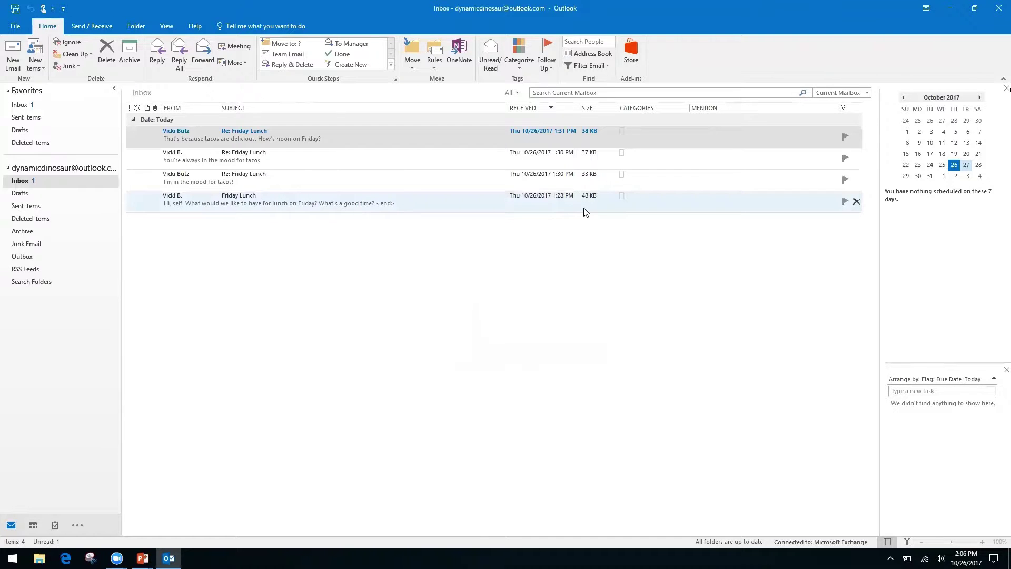
pyautogui.hotkey('alt', 'Tab')
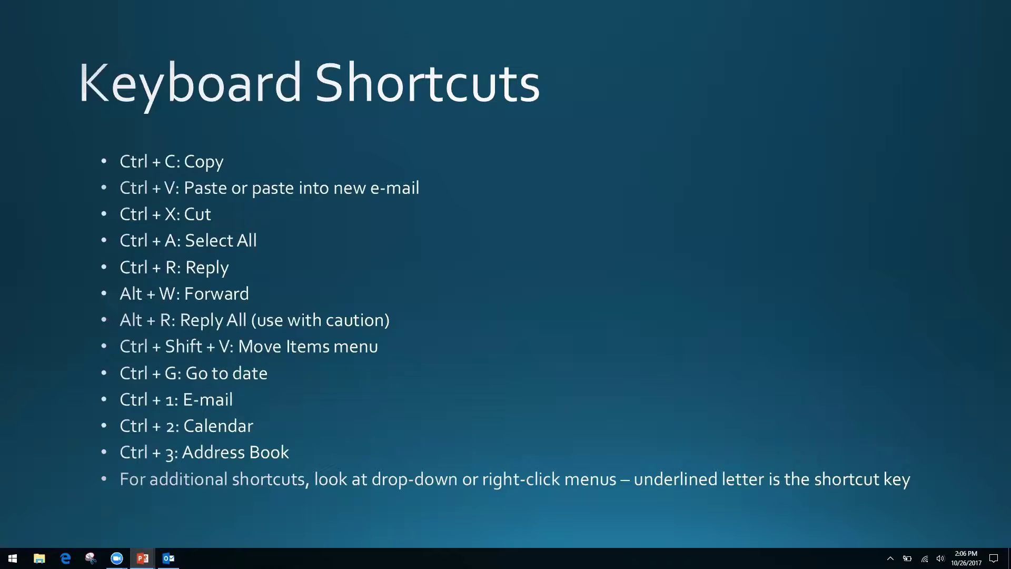
# - Use Alt+Tab to go from the Keyboard Shortcuts slide back to the Outlook Inbox
pyautogui.hotkey('alt', 'Tab')
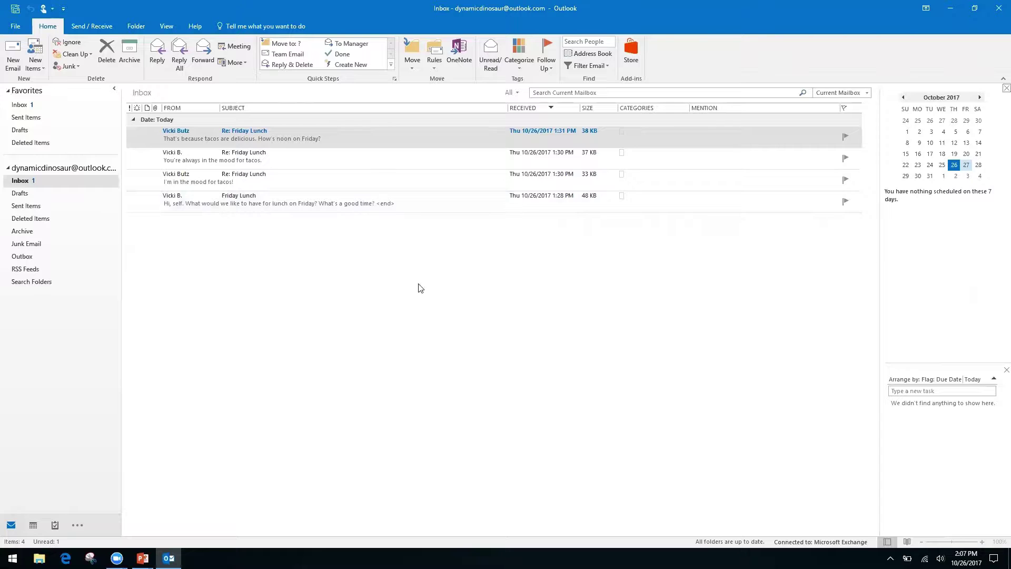
# - Open the calendar, widen the month grid, and jump to 11/2/17 with Ctrl+G
pyautogui.hotkey('ctrl', '2')
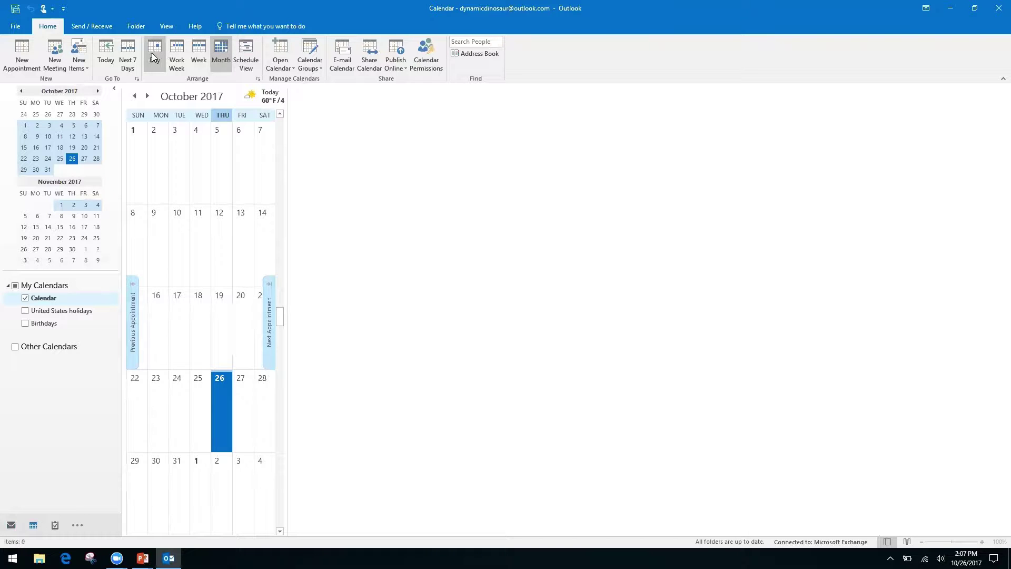
pyautogui.moveTo(286, 99); pyautogui.dragTo(875, 182)
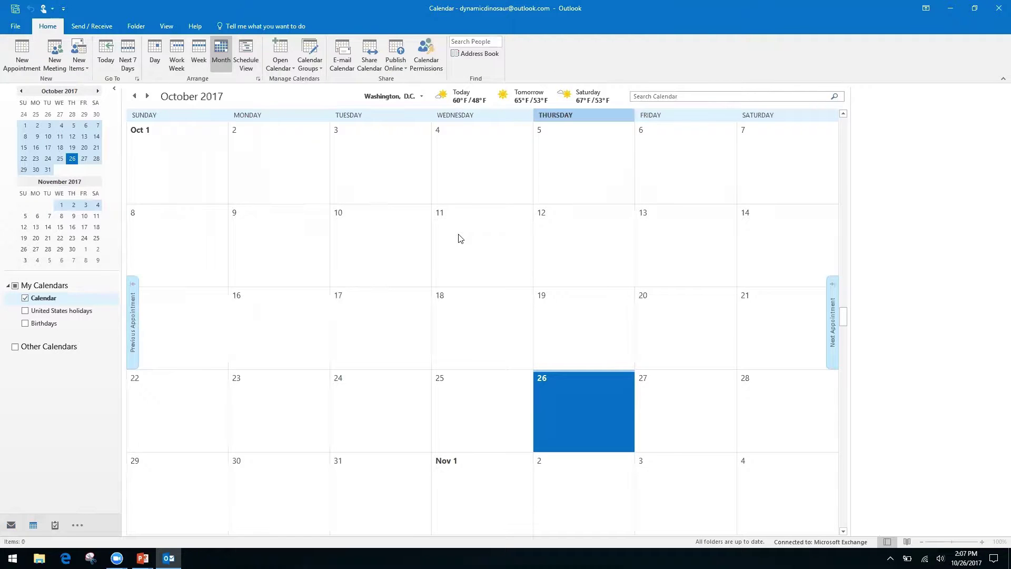
pyautogui.hotkey('ctrl', 'g')
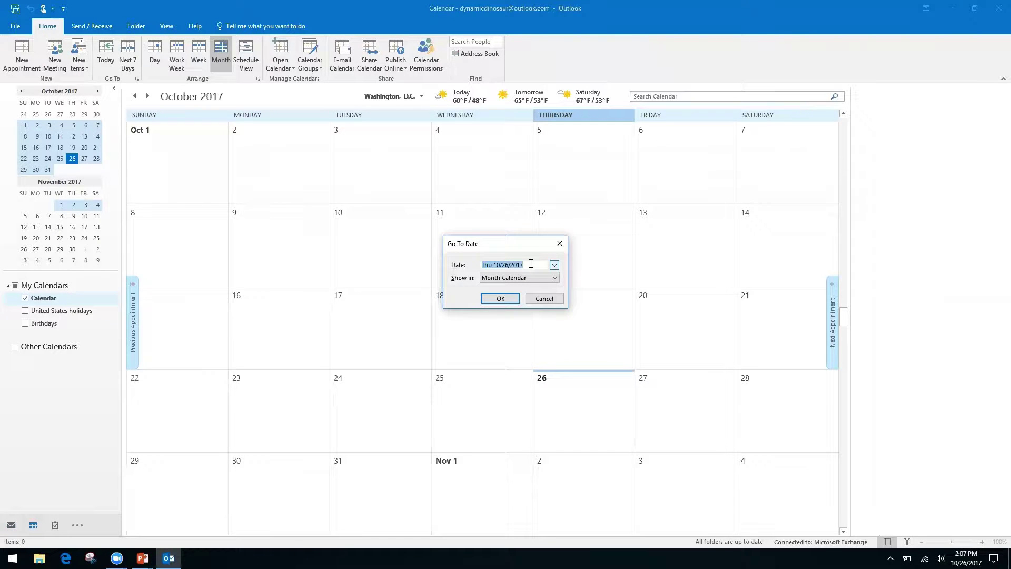
pyautogui.write('11/')
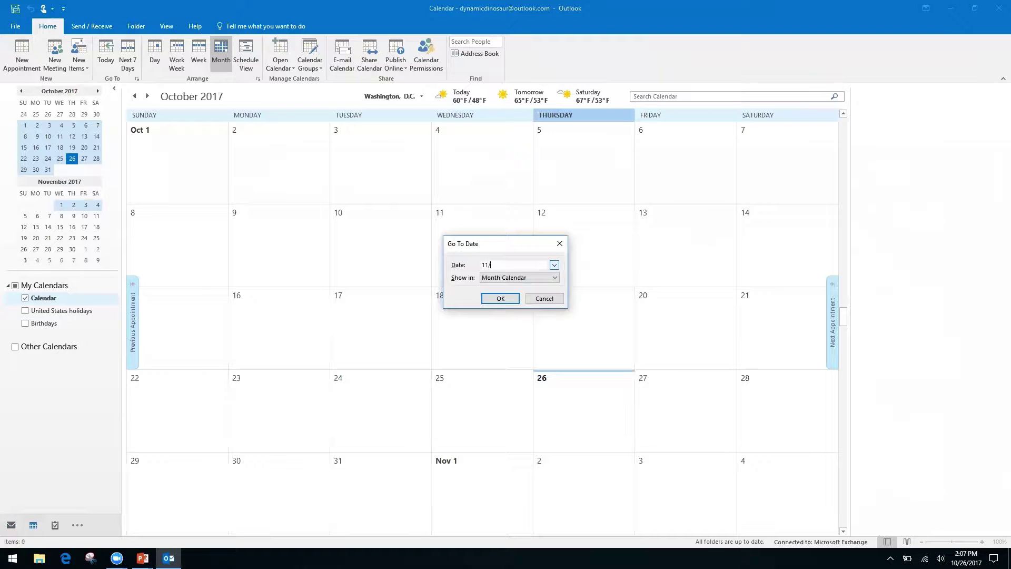
pyautogui.write('2/17')
pyautogui.press('Return')
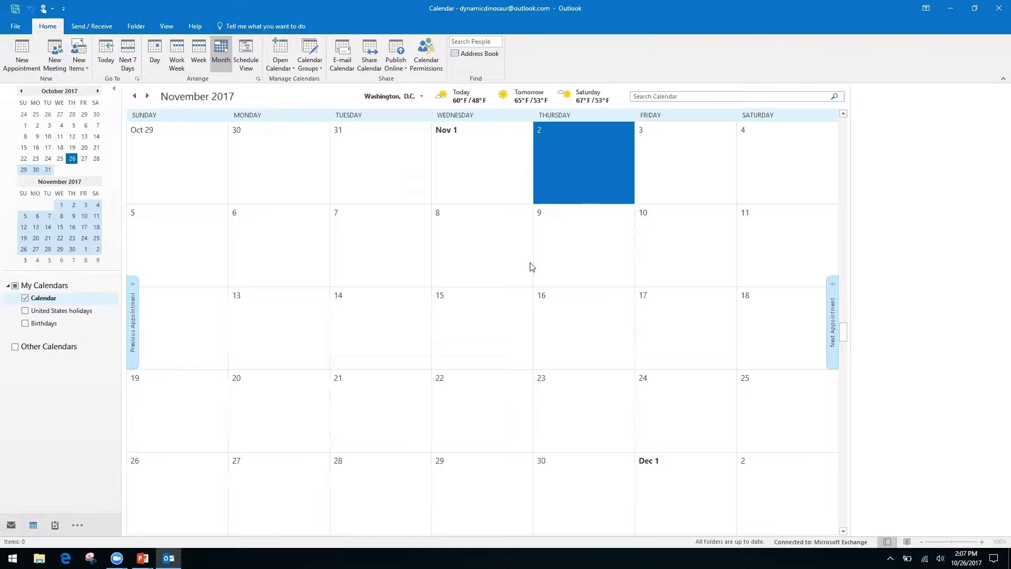
# - Page the calendar forward four months, then back three months
pyautogui.click(99, 92)
pyautogui.click(98, 92)
pyautogui.click(99, 92)
pyautogui.click(99, 92)
pyautogui.click(98, 92)
pyautogui.click(21, 91)
pyautogui.click(21, 92)
pyautogui.click(21, 91)
pyautogui.click(21, 91)
pyautogui.click(21, 91)
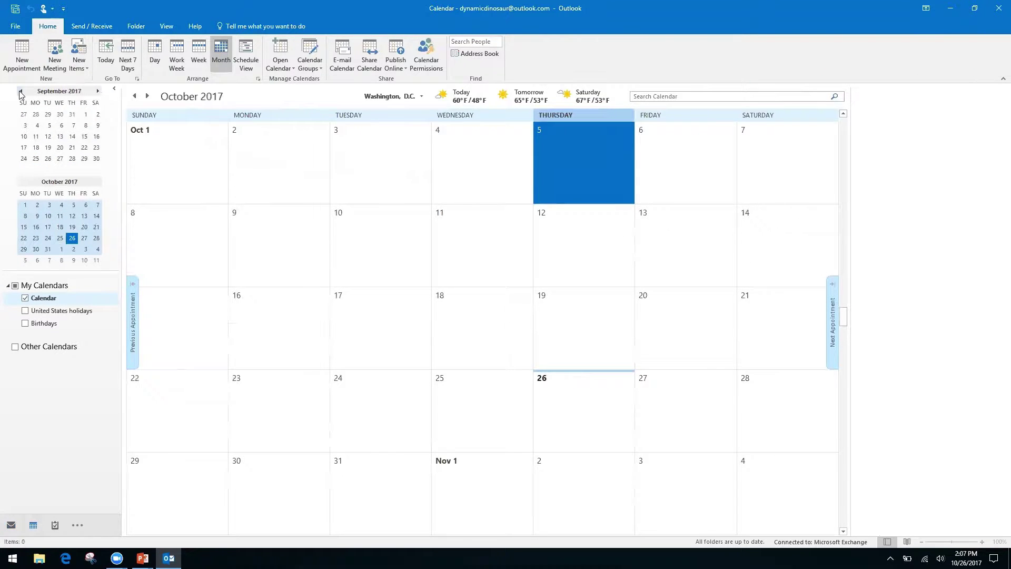
# - Glance at the Keyboard Shortcuts slide, return to the calendar, and switch to Mail
pyautogui.hotkey('alt', 'Tab')
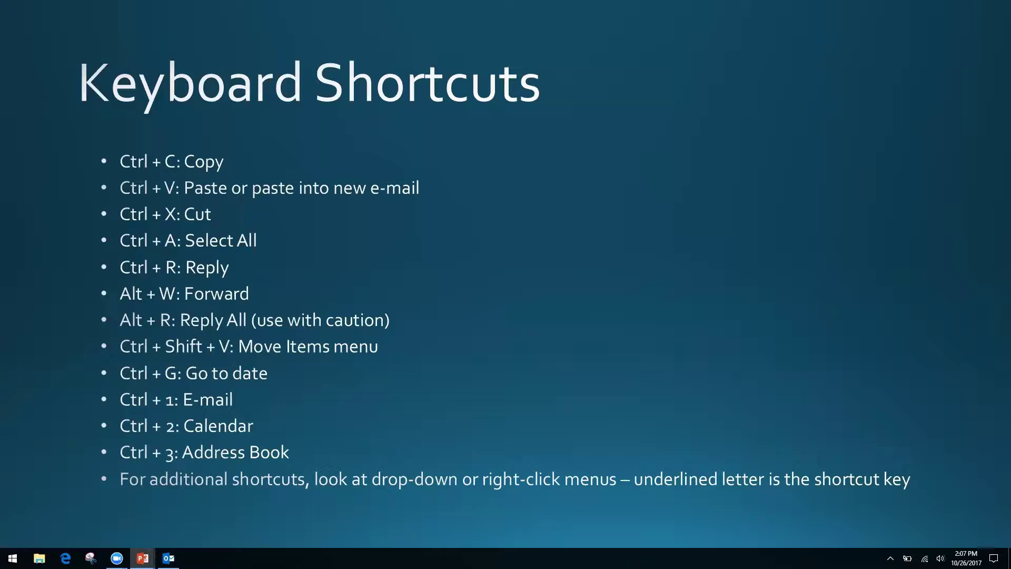
pyautogui.hotkey('alt', 'Tab')
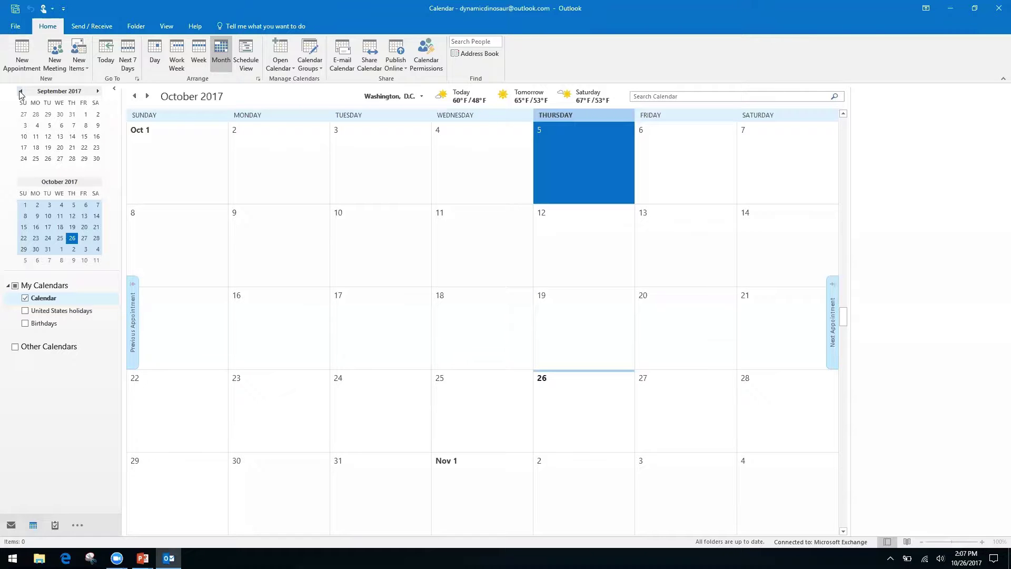
pyautogui.hotkey('ctrl', '1')
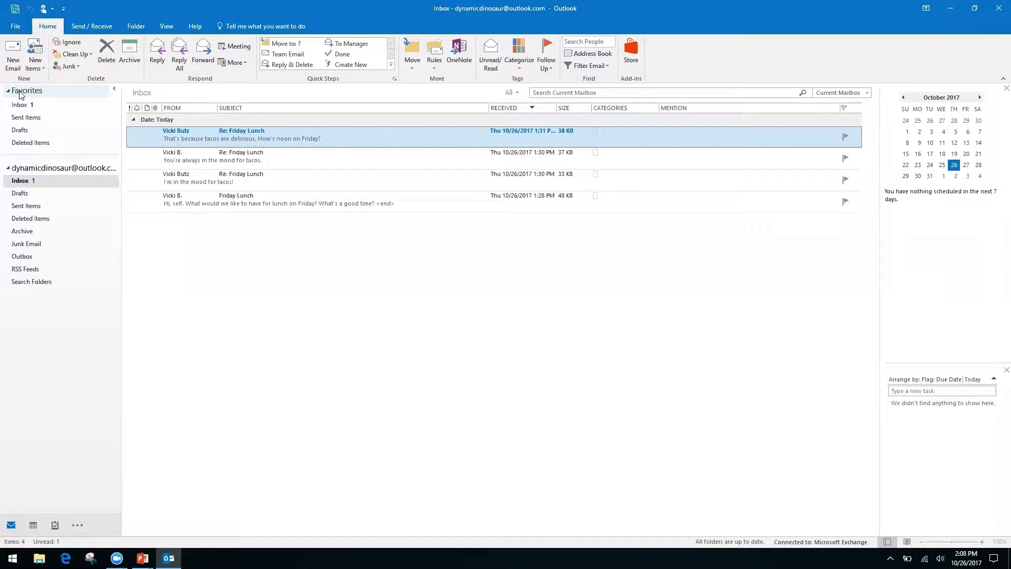
# - Jump to the October 2017 calendar with Ctrl+2, then to the empty Contacts list with Ctrl+3
pyautogui.hotkey('ctrl', '2')
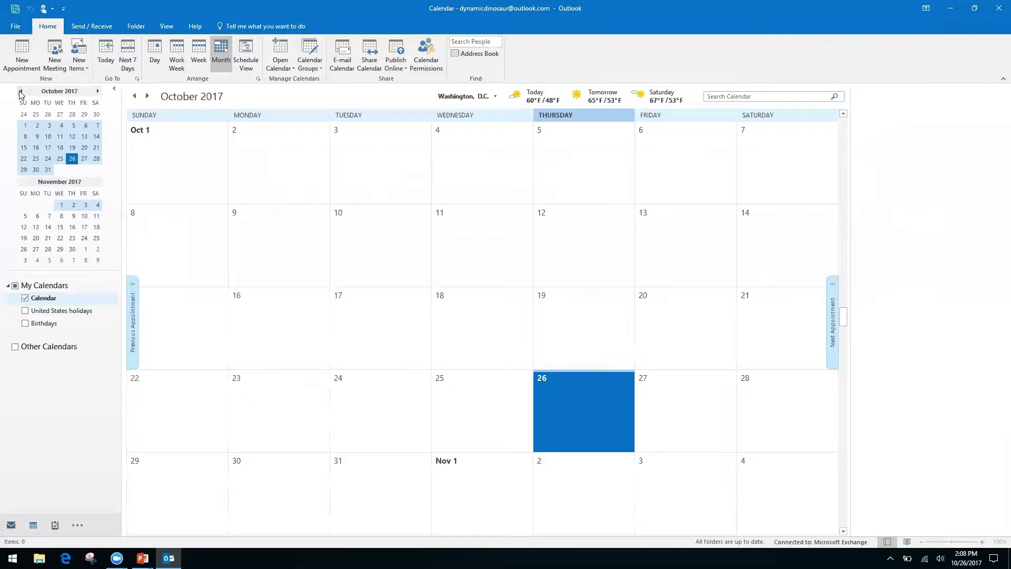
pyautogui.hotkey('ctrl', '3')
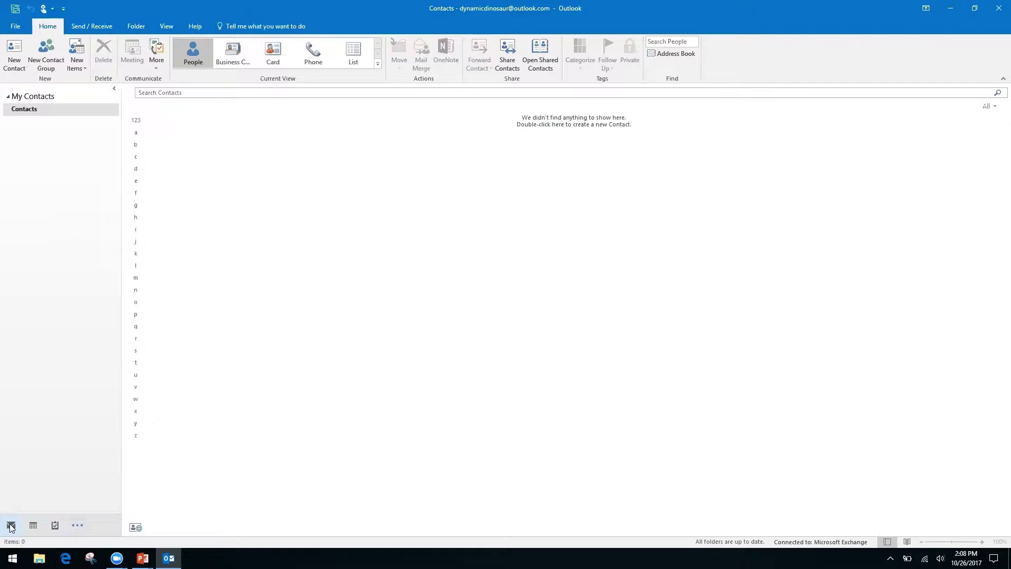
# - Show the navigation bar's extra modules list (Notes, Folders) and dismiss it
pyautogui.moveTo(40, 525)
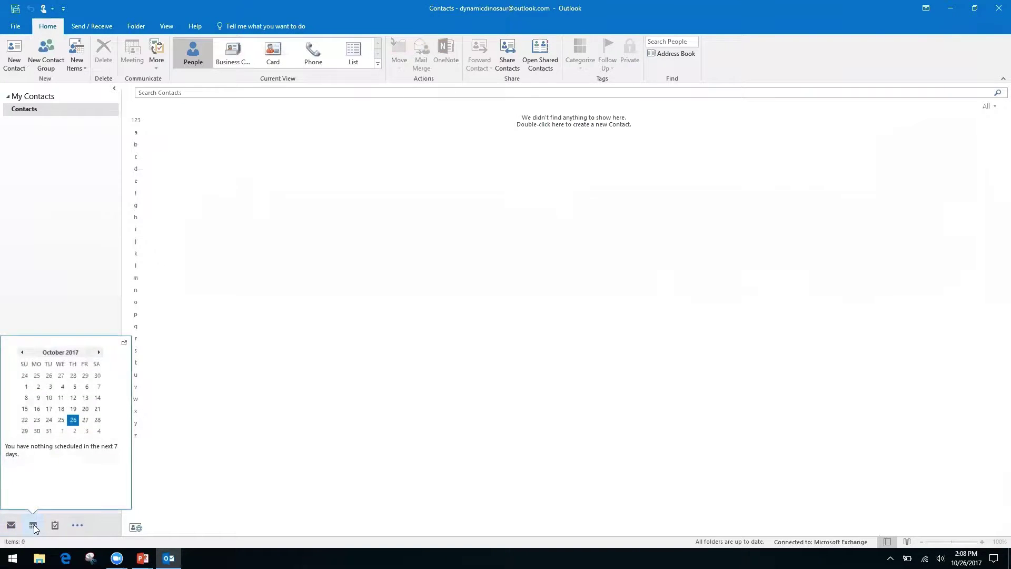
pyautogui.click(78, 526)
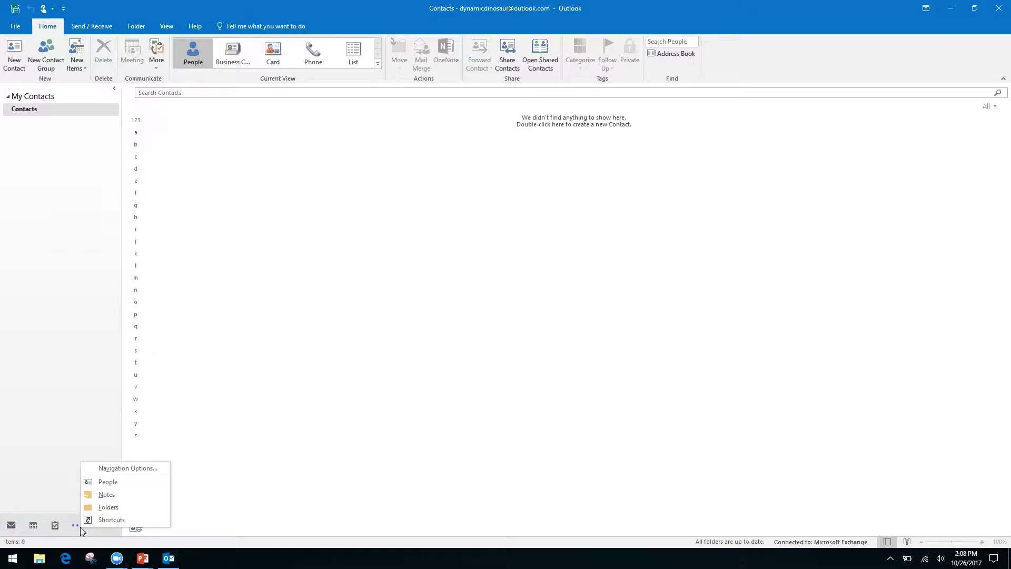
pyautogui.click(40, 442)
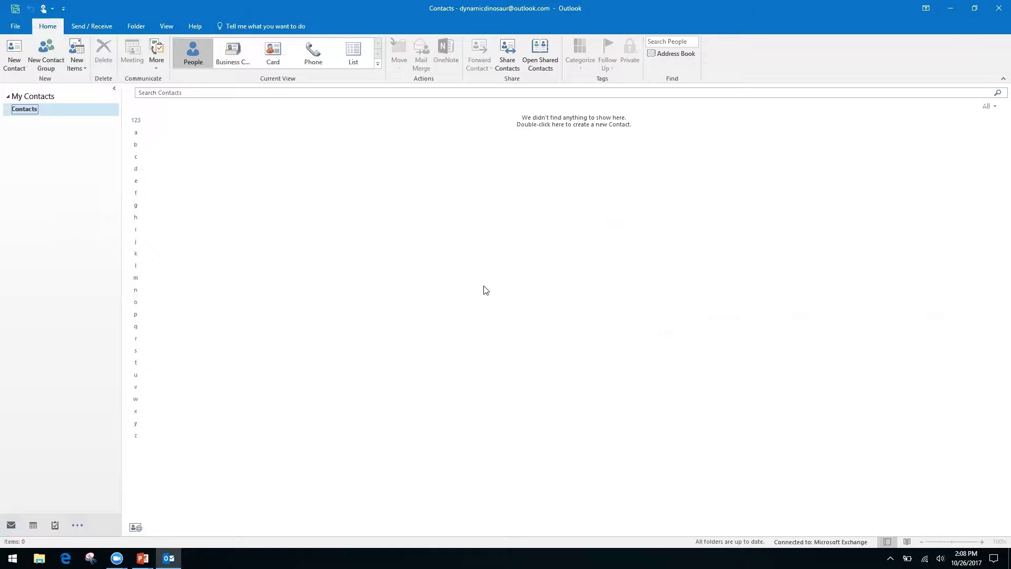
# - Cycle through Calendar, Contacts, Notes and Mail with Ctrl+2/3/5/1, then glance at the slides
pyautogui.hotkey('ctrl', '2')
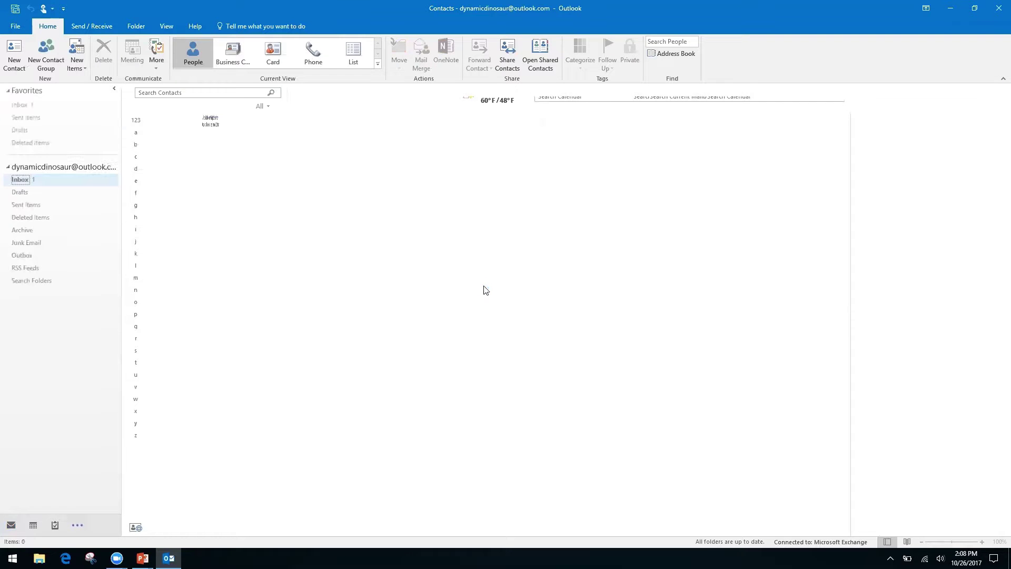
pyautogui.hotkey('ctrl', '3')
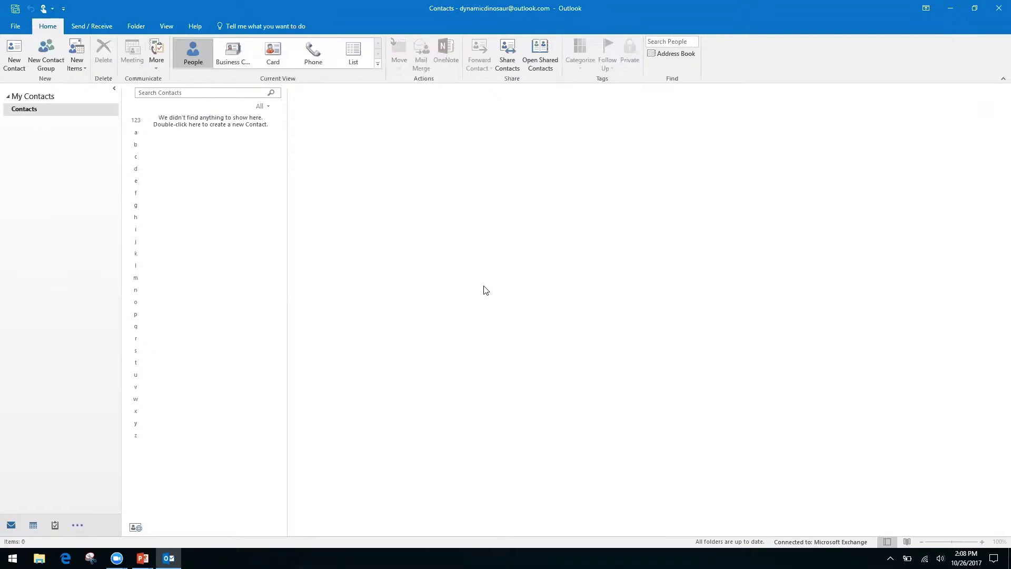
pyautogui.hotkey('ctrl', '5')
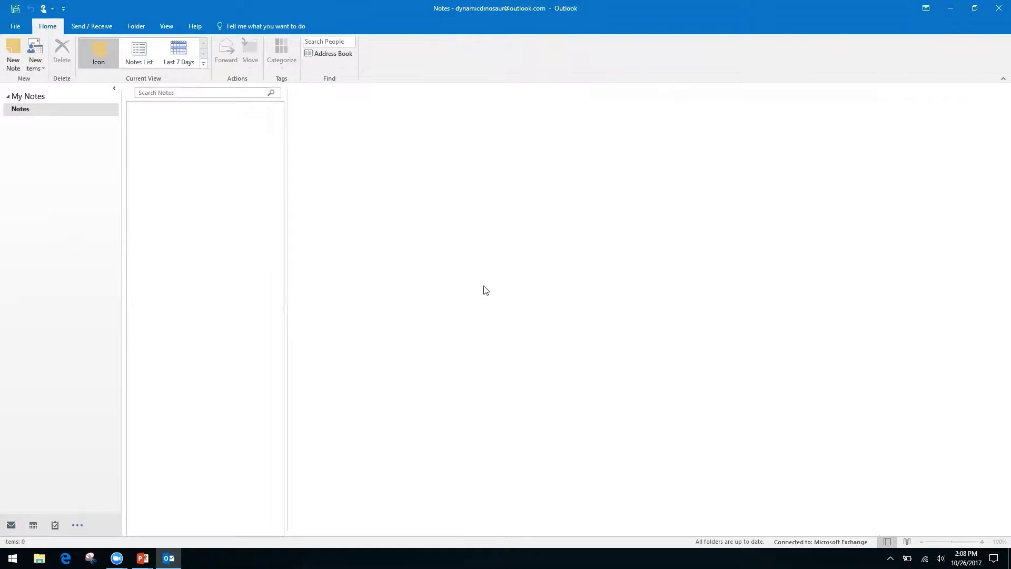
pyautogui.hotkey('ctrl', '1')
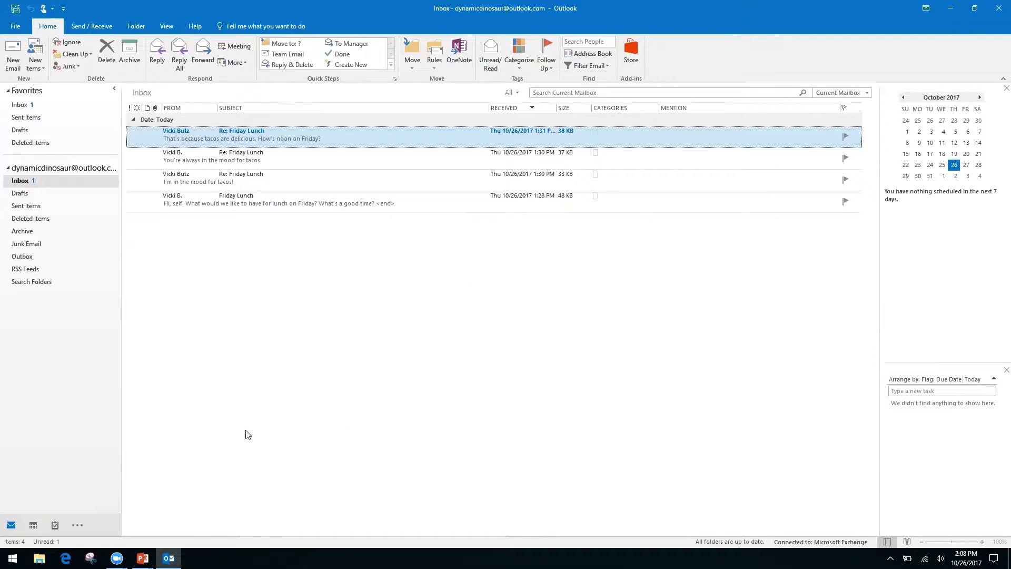
pyautogui.hotkey('alt', 'Tab')
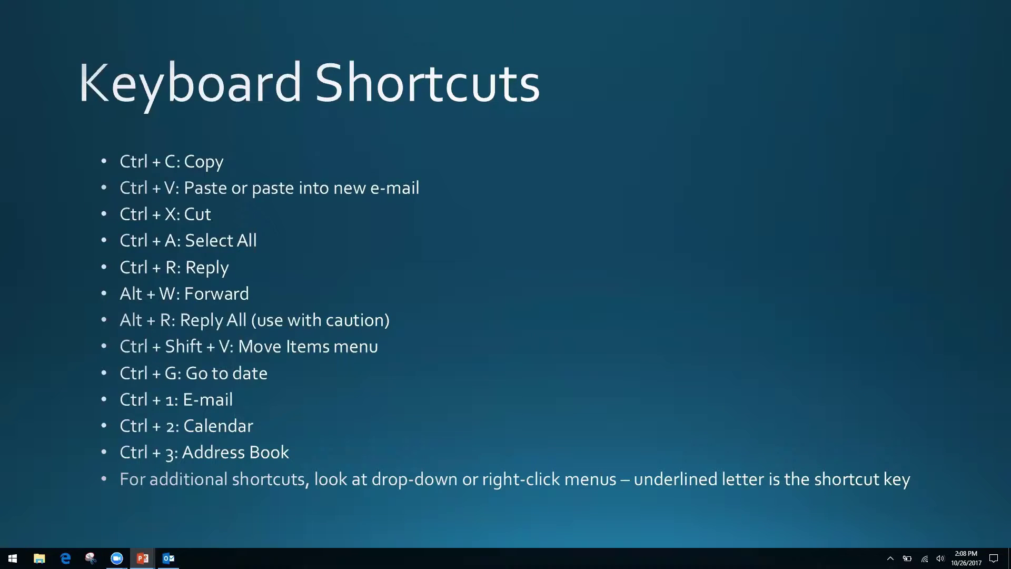
pyautogui.hotkey('alt', 'Tab')
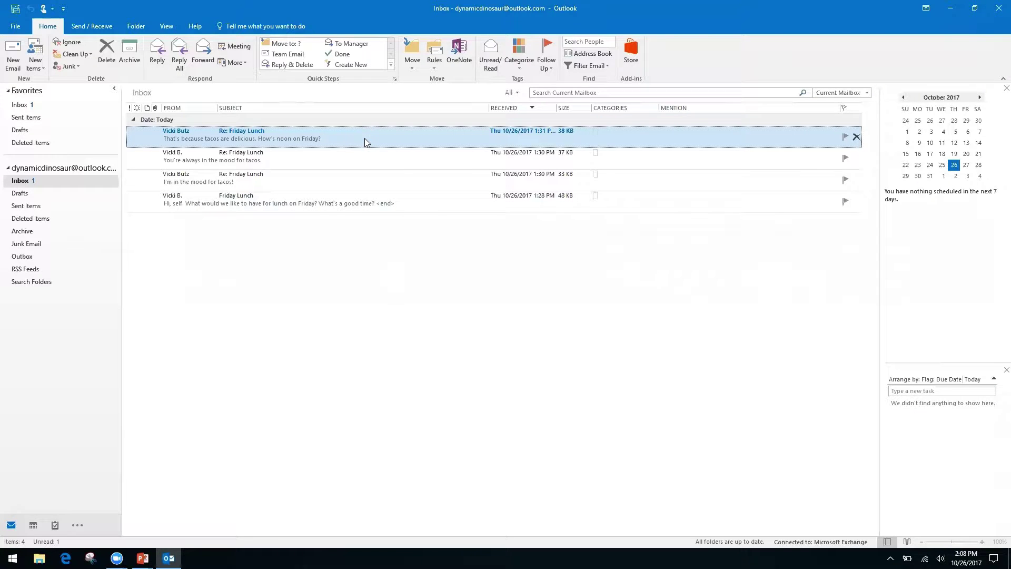
pyautogui.rightClick(367, 142)
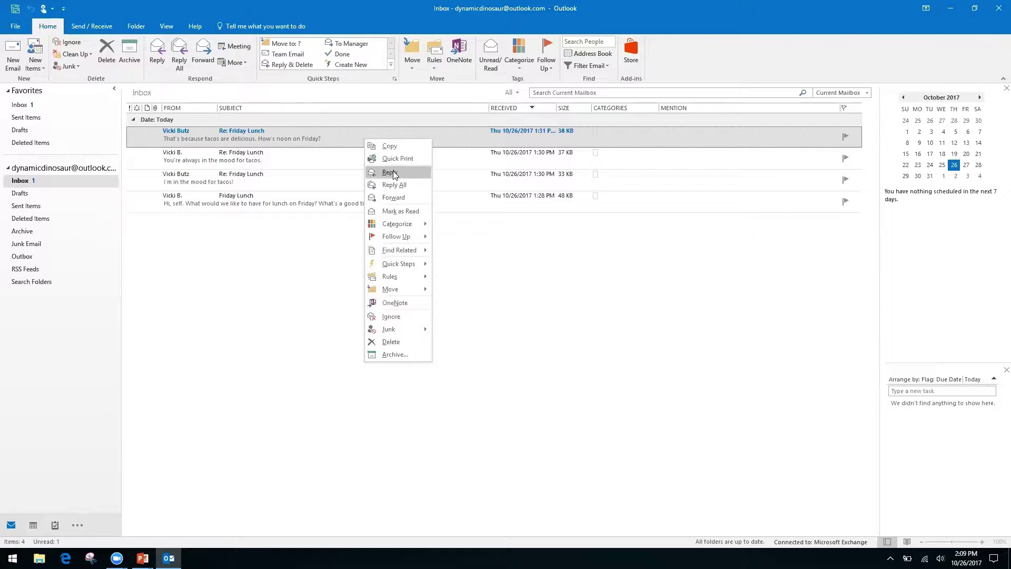
pyautogui.rightClick(481, 257)
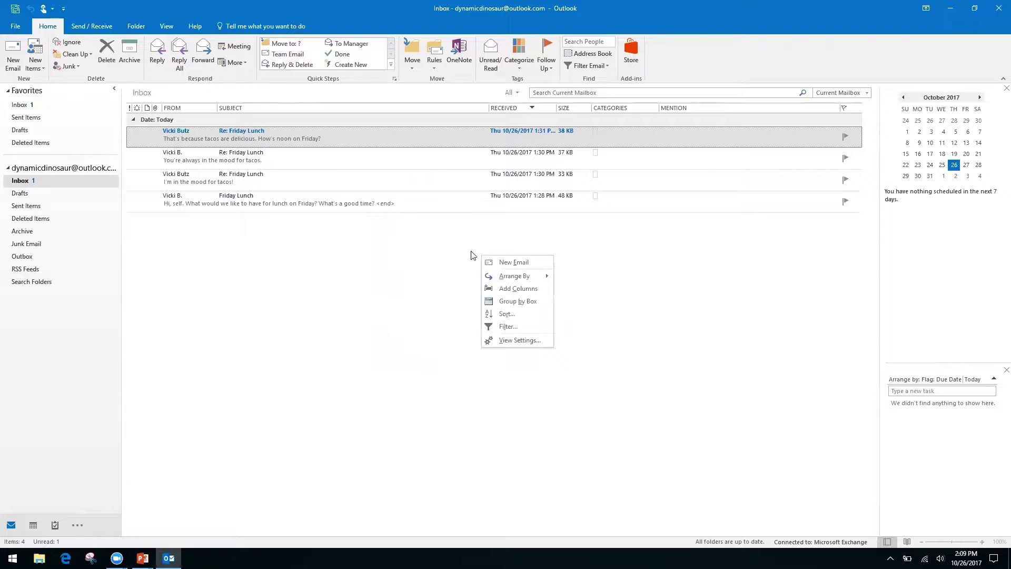
pyautogui.click(386, 230)
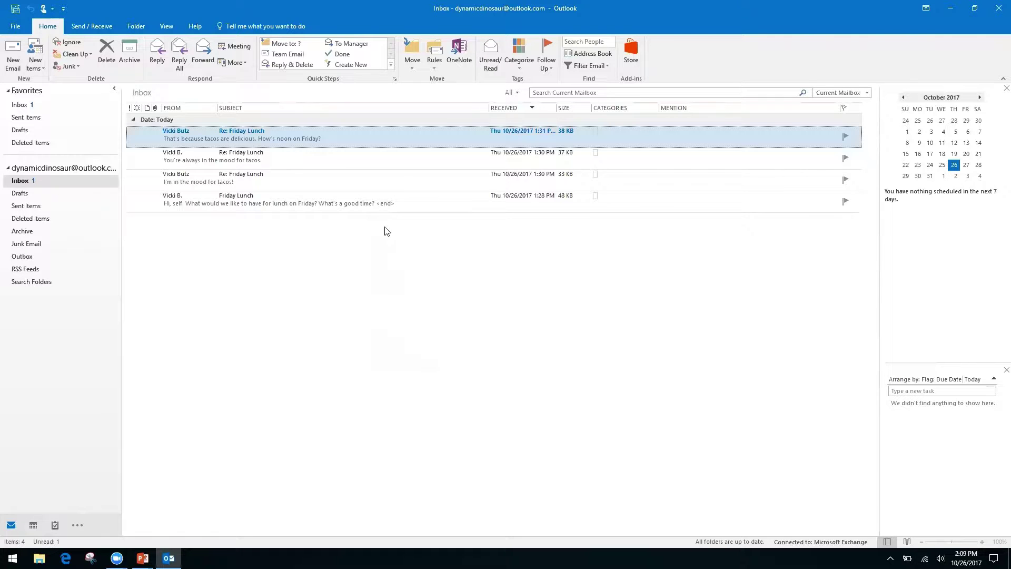
pyautogui.rightClick(360, 128)
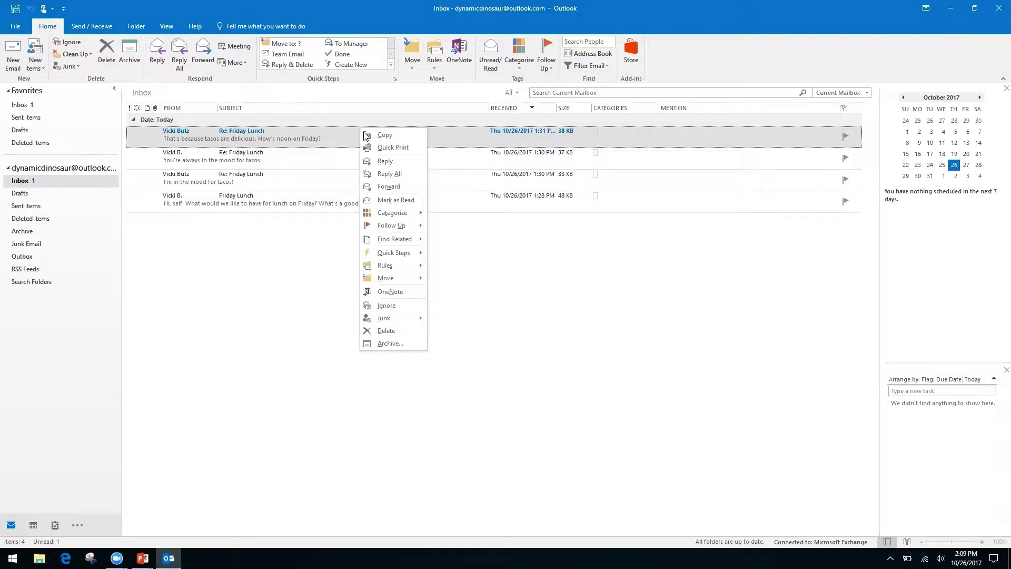
pyautogui.click(518, 278)
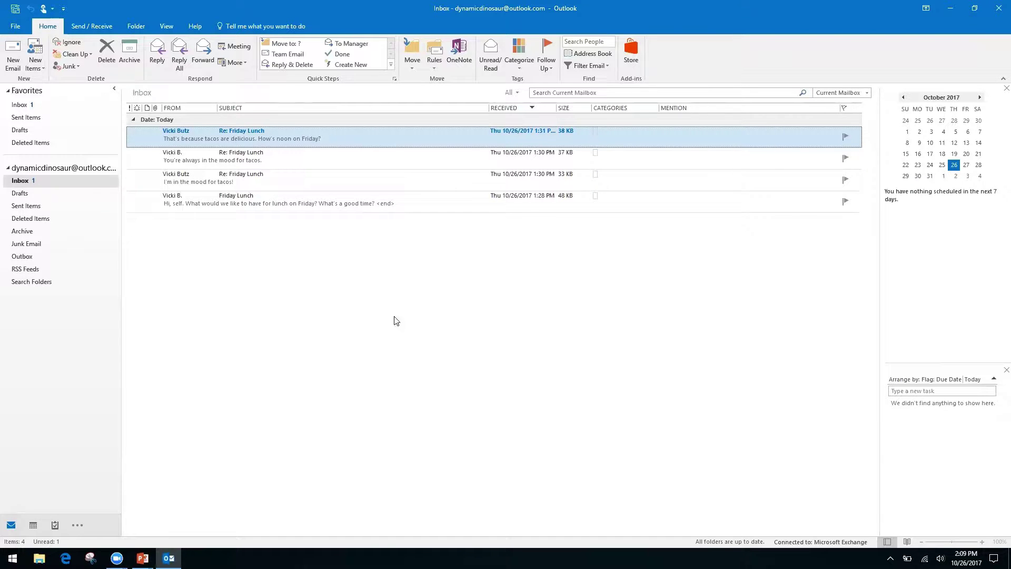
# - Bring up the slideshow and advance to the Productivity & Calendars slide
pyautogui.hotkey('alt', 'Tab')
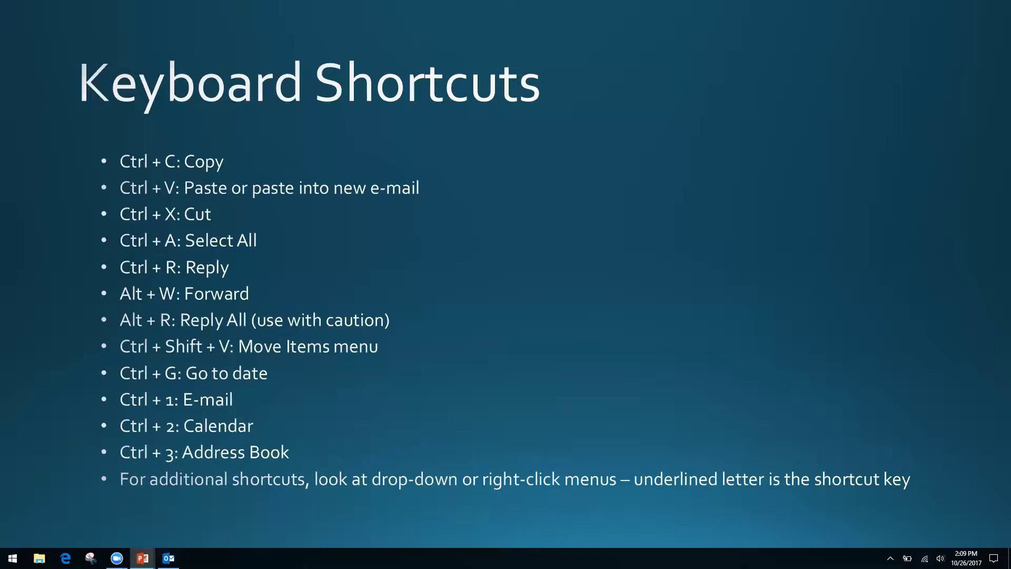
pyautogui.press('Right')
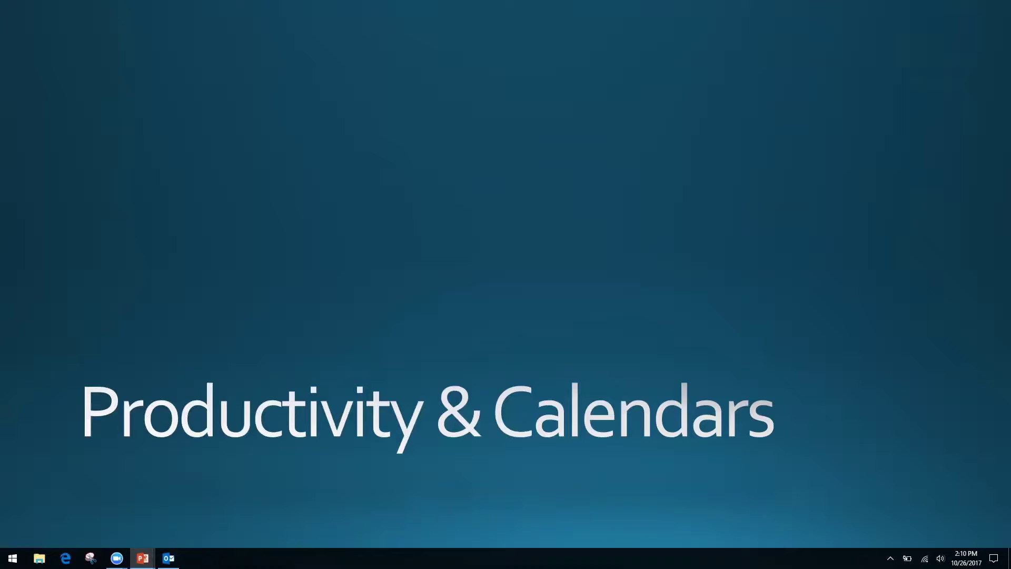
# - Use the Alt+Tab switcher to settle on the Outlook Inbox window
pyautogui.hotkey('alt', 'Tab')
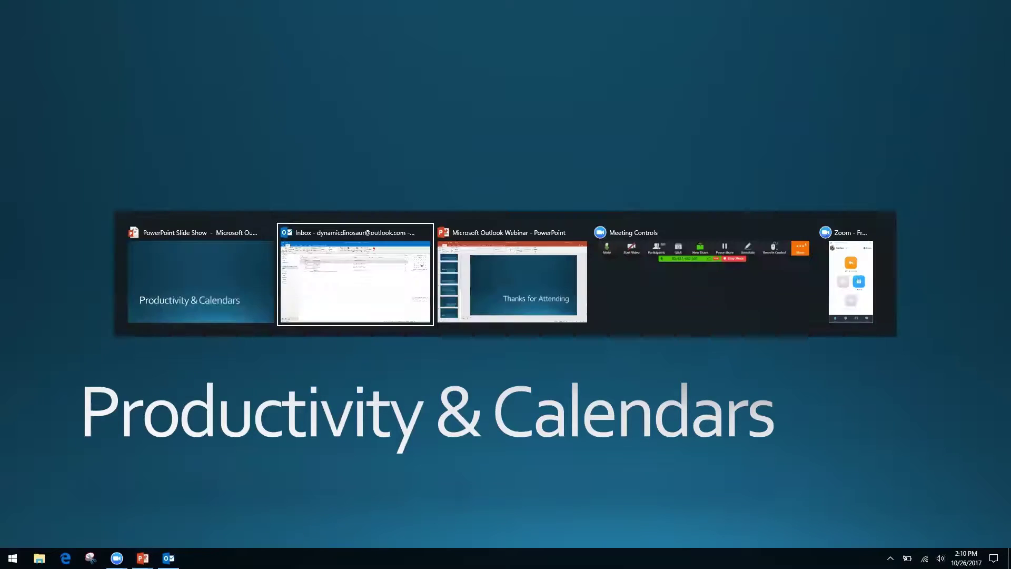
pyautogui.hotkey('alt', 'Tab')
pyautogui.hotkey('alt', 'shift', 'Tab')
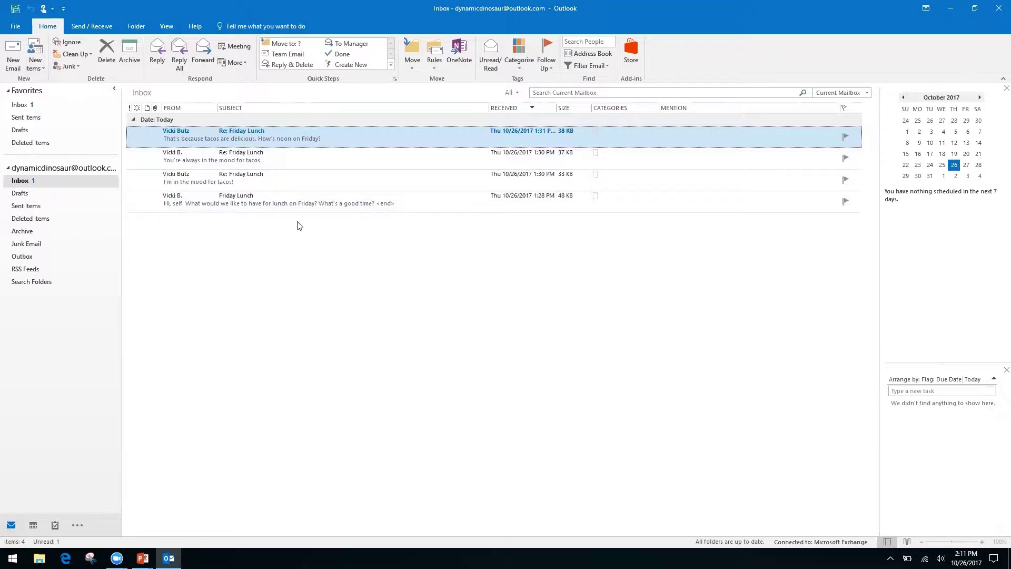
# - Turn on Show as Conversations from the View tab and apply it to all mailboxes
pyautogui.click(164, 26)
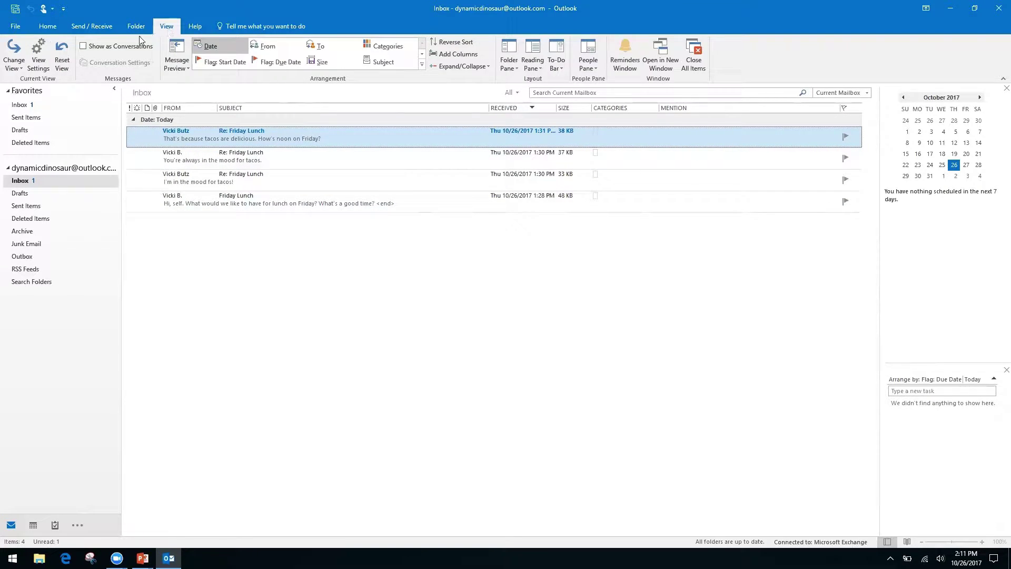
pyautogui.click(82, 46)
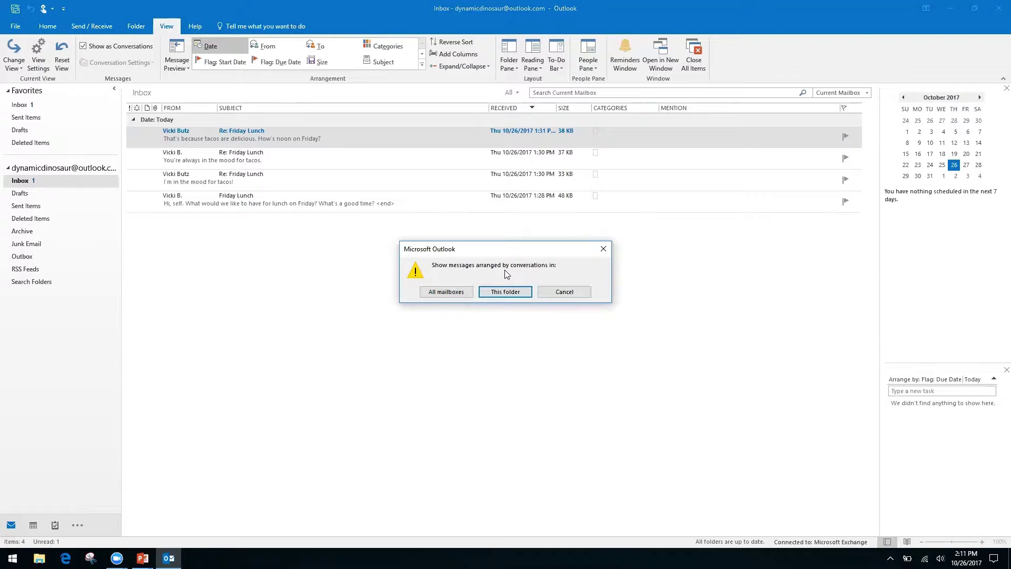
pyautogui.click(445, 292)
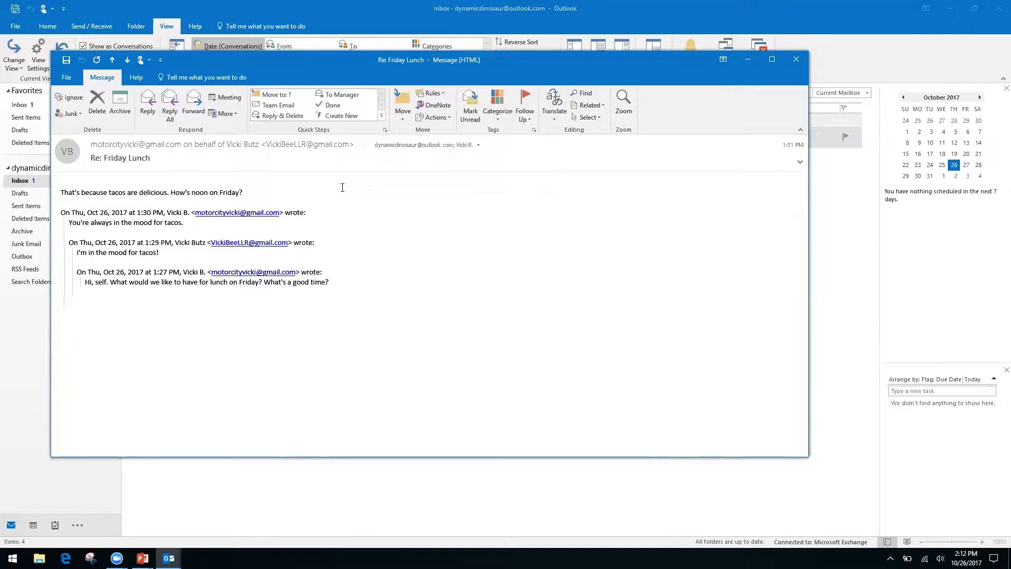
# - Close the open reply, expand the Friday Lunch conversation, and open its 1:28 PM original
pyautogui.click(795, 60)
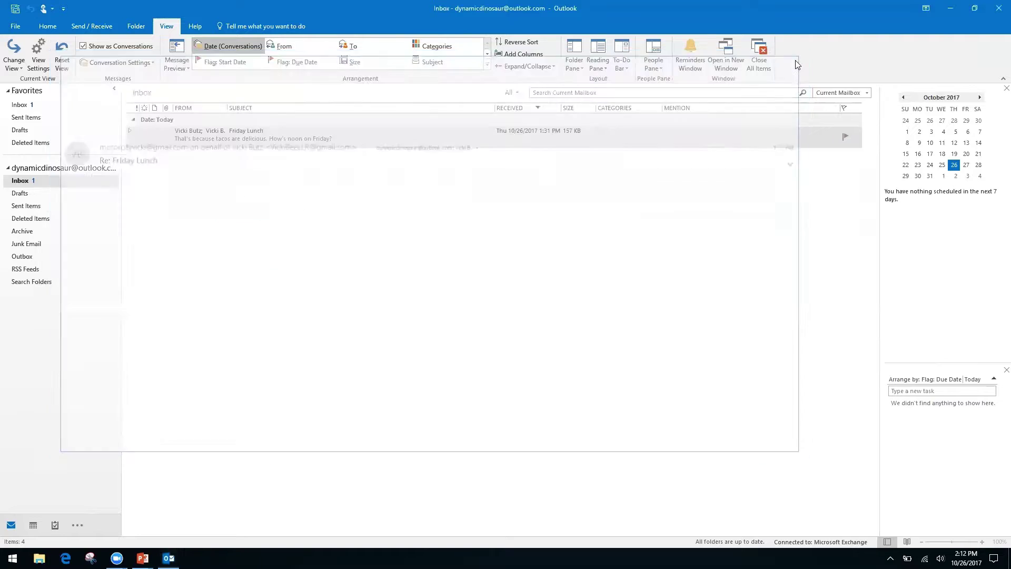
pyautogui.click(128, 132)
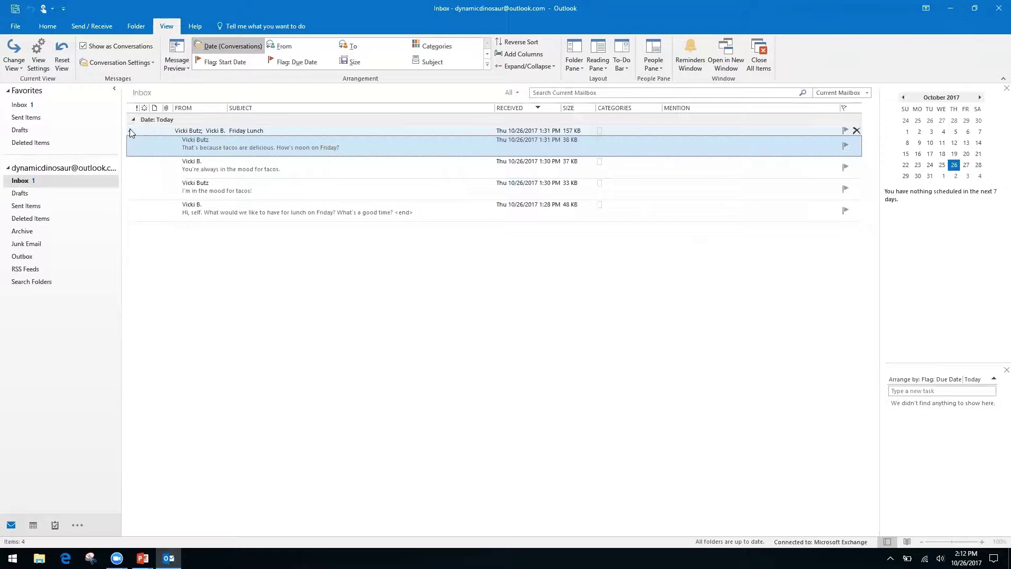
pyautogui.click(129, 132)
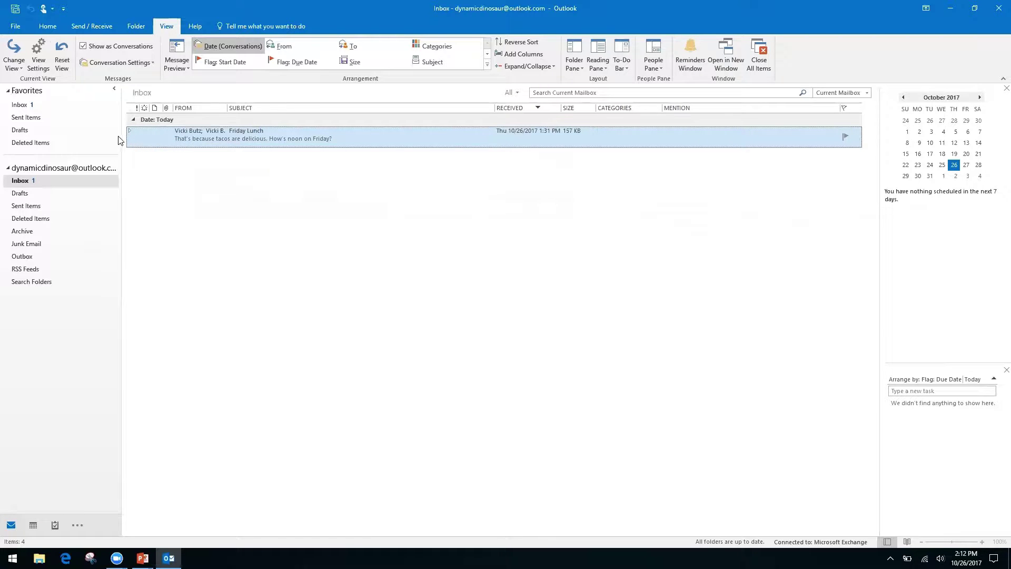
pyautogui.click(129, 131)
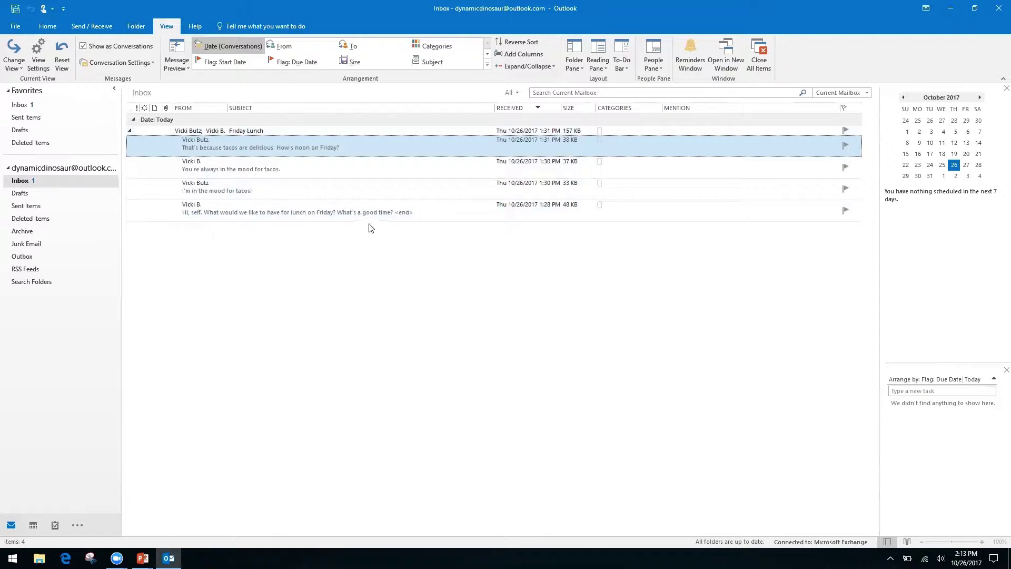
pyautogui.doubleClick(334, 207)
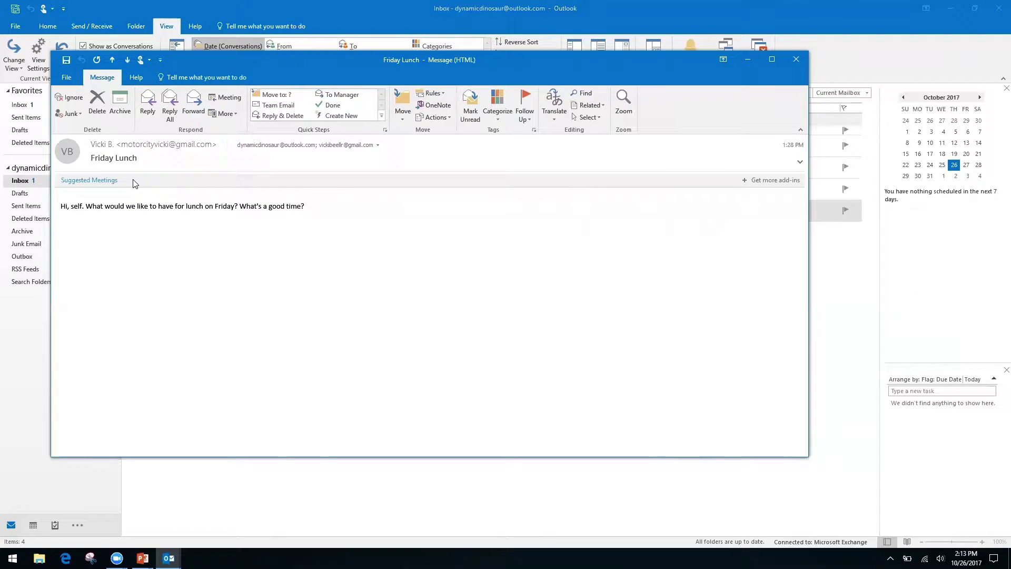
# - Show the suggested lunch event for Friday, October 27, 12:00–12:30 PM
pyautogui.click(96, 181)
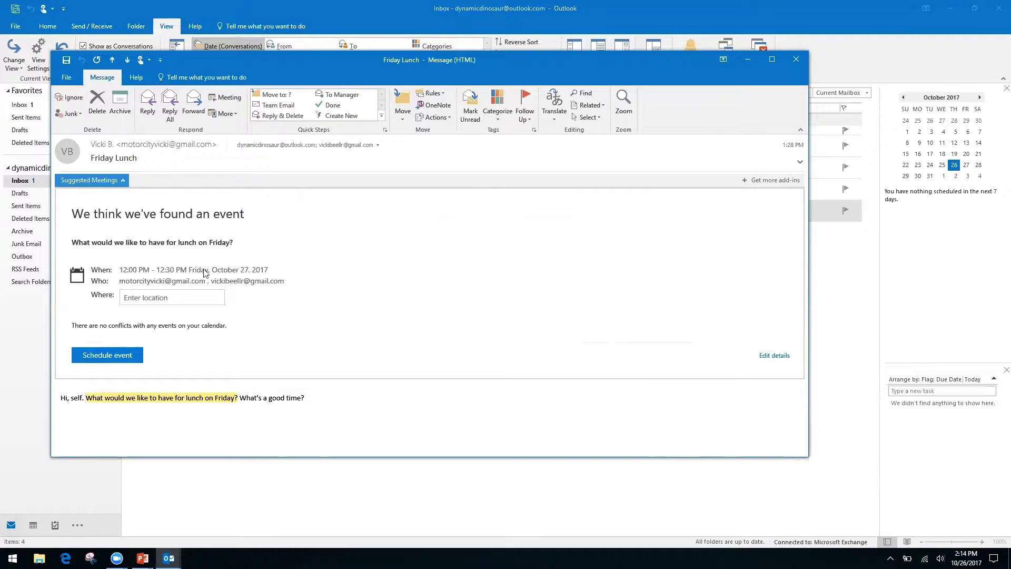
# - Enter Ihop as the location and schedule the Friday lunch for 12:00–12:30 PM, October 27
pyautogui.click(169, 297)
pyautogui.write('Ihop')
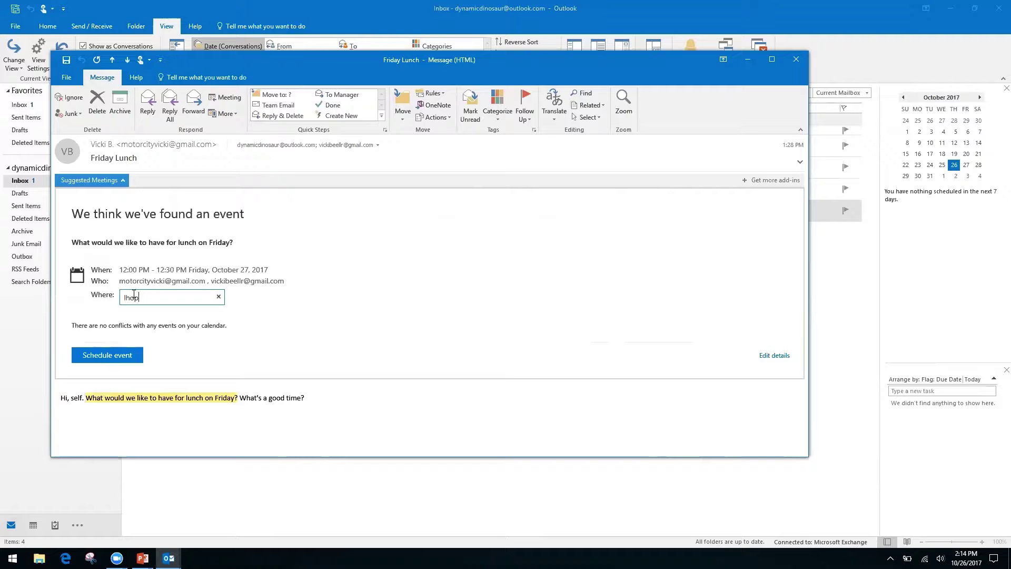
pyautogui.press('Return')
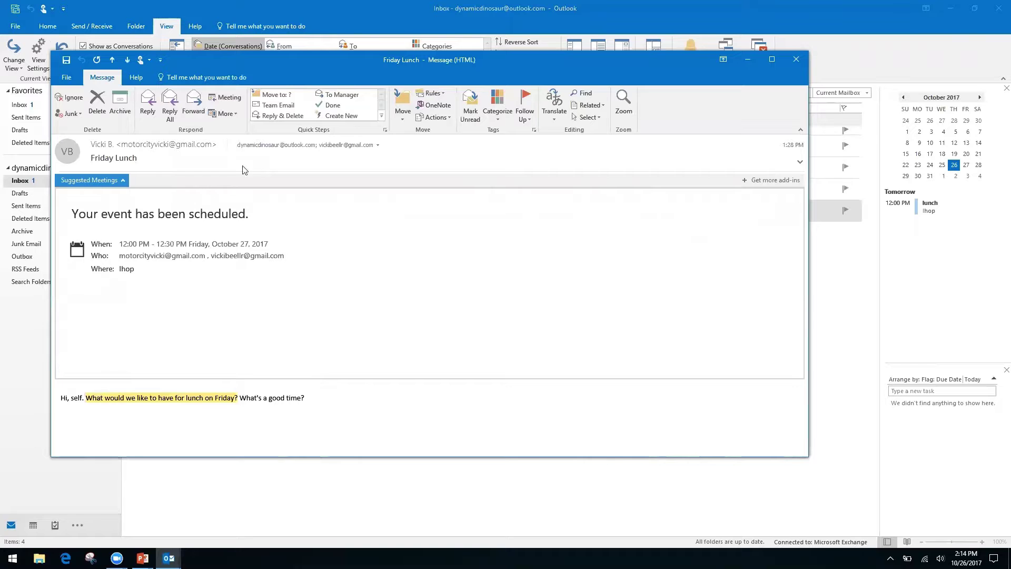
# - Close the lunch message, open October 2017 showing the 27th's Ihop lunch, then return to PowerPoint
pyautogui.click(798, 61)
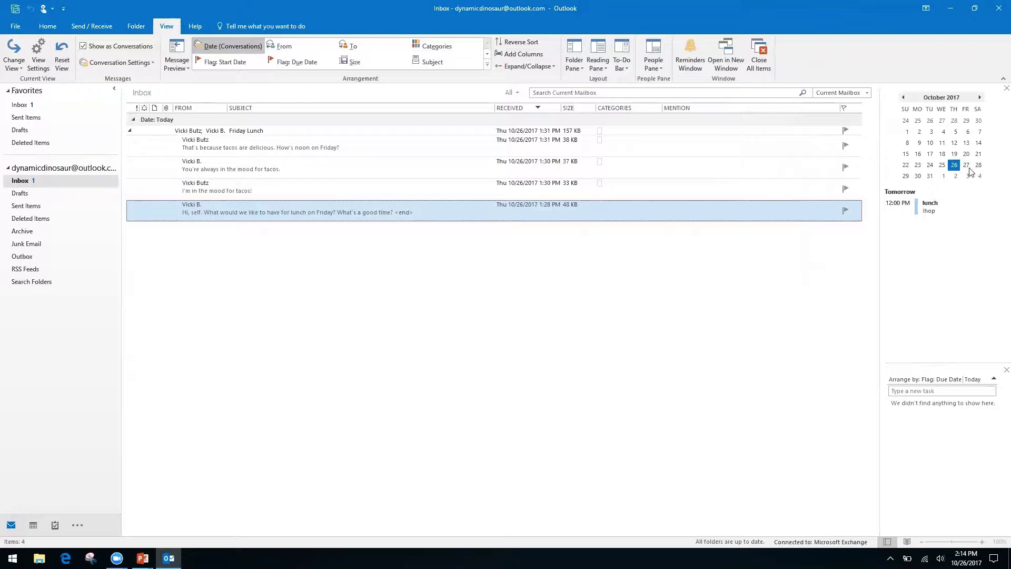
pyautogui.doubleClick(966, 165)
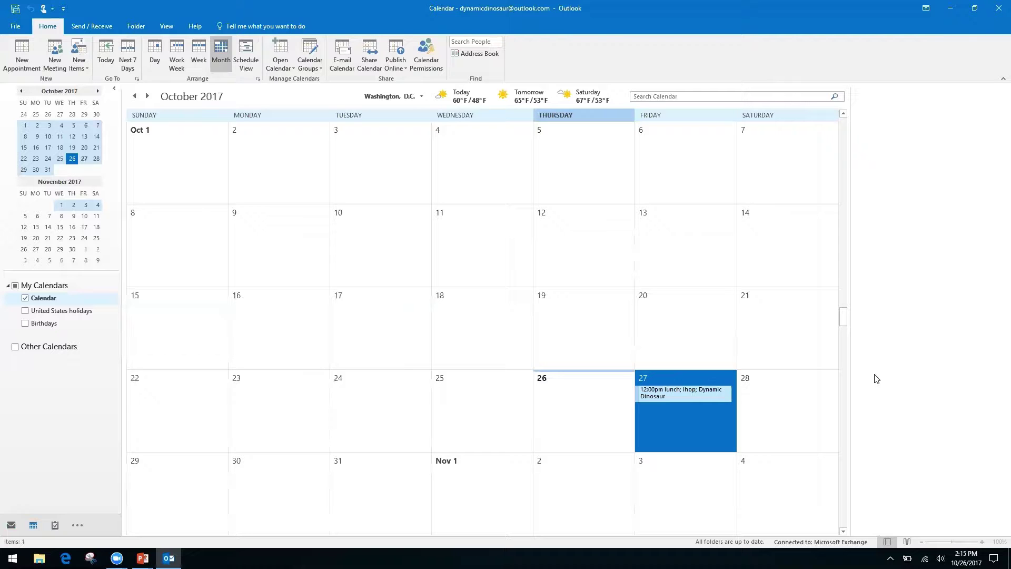
pyautogui.hotkey('alt', 'Tab')
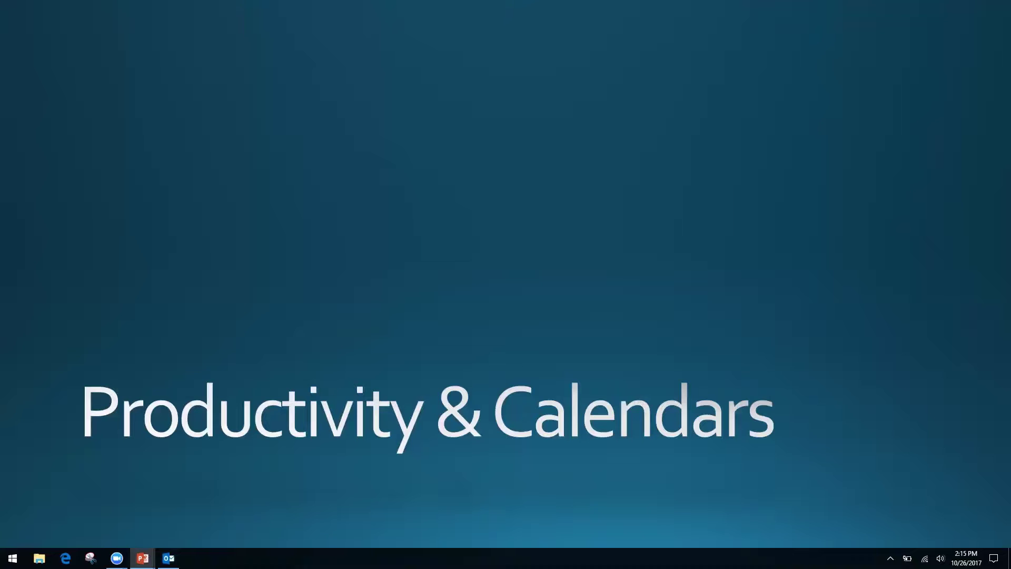
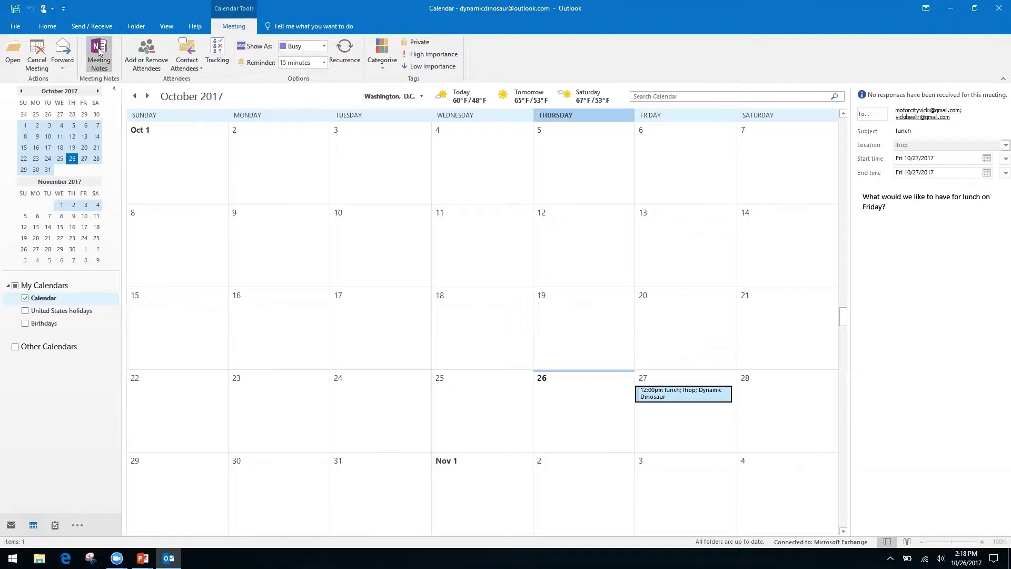
# - Open the Friday lunch meeting and choose to take meeting notes on your own
pyautogui.click(97, 51)
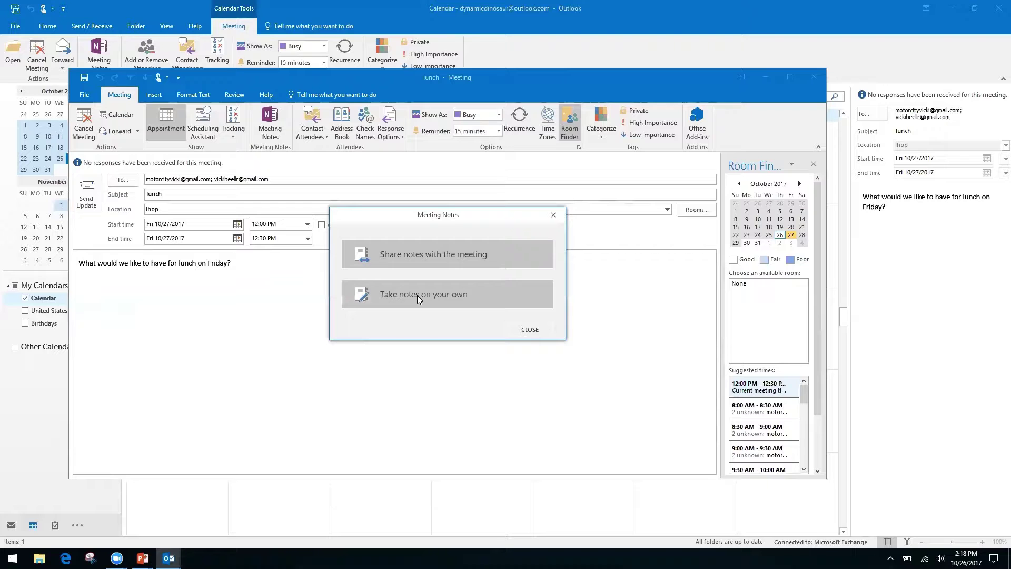
pyautogui.click(415, 294)
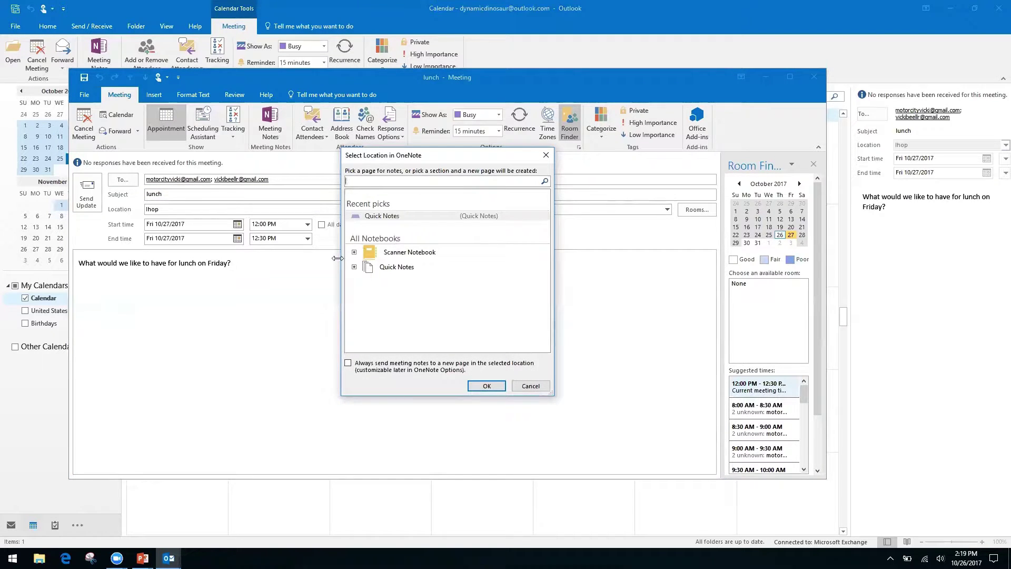
# - Store the lunch meeting notes in the Quick Notes section of the Quick Notes notebook
pyautogui.click(397, 268)
pyautogui.click(354, 267)
pyautogui.click(405, 279)
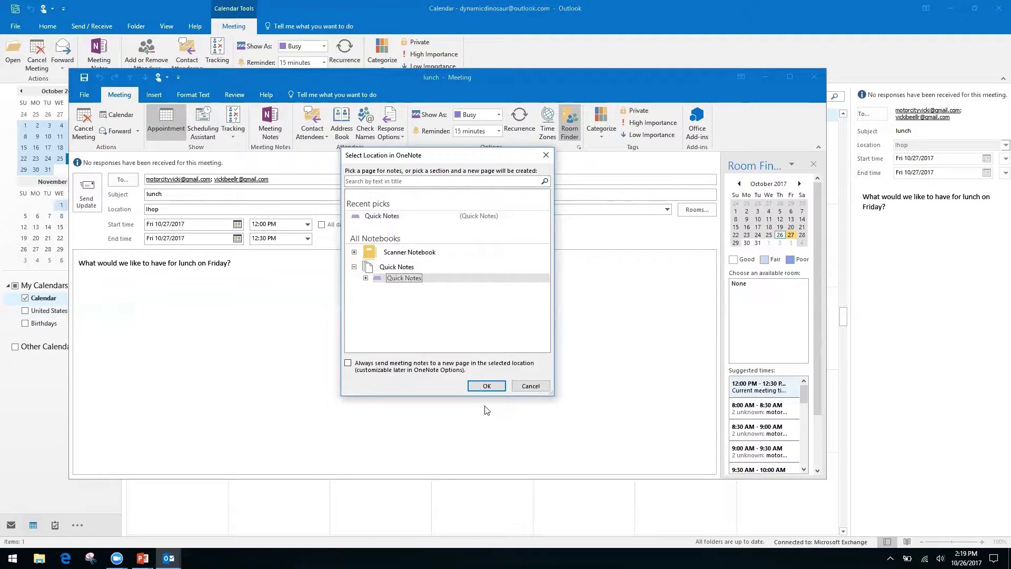
pyautogui.click(484, 386)
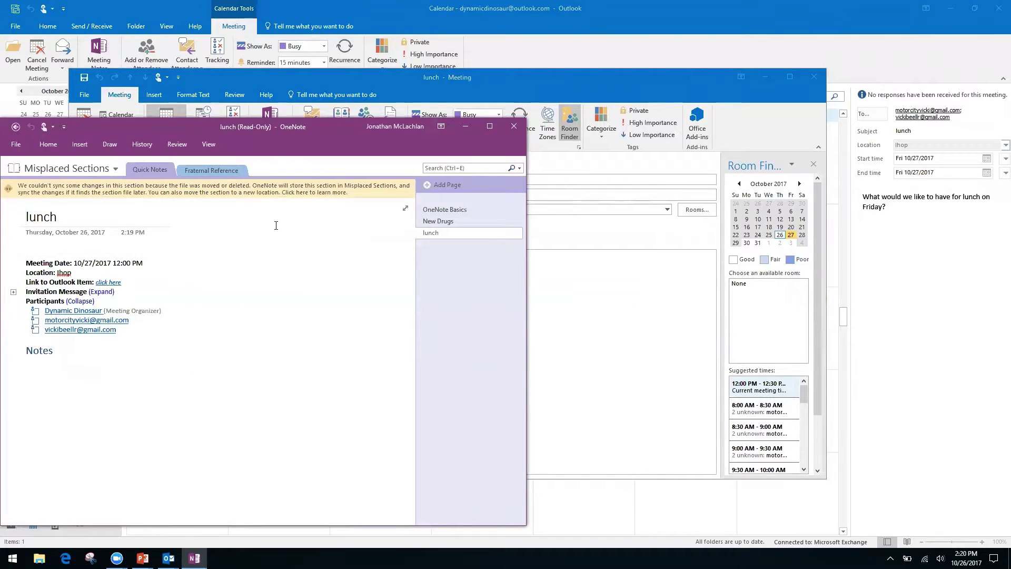
pyautogui.click(50, 246)
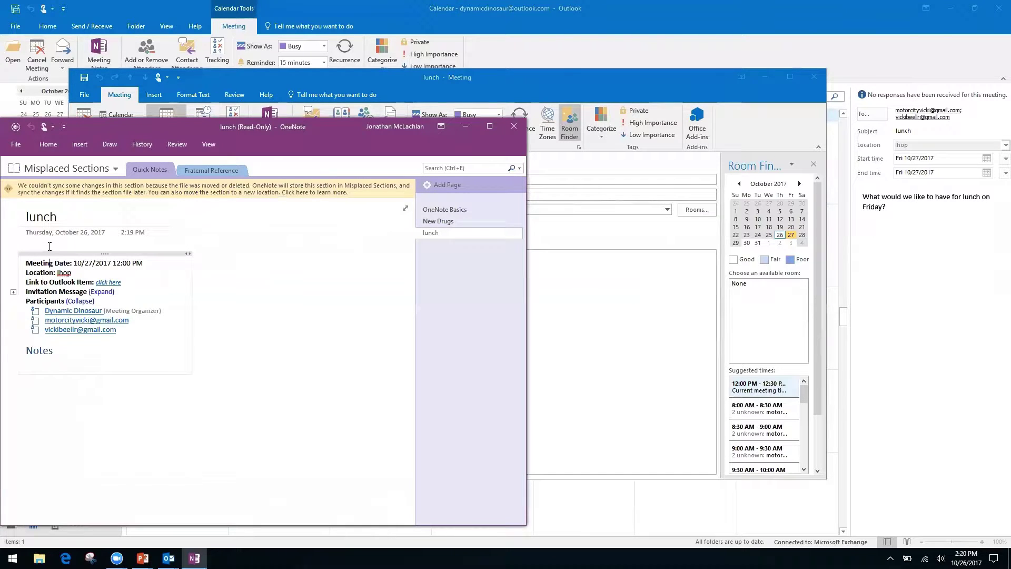
pyautogui.rightClick(79, 405)
pyautogui.click(50, 360)
pyautogui.rightClick(69, 352)
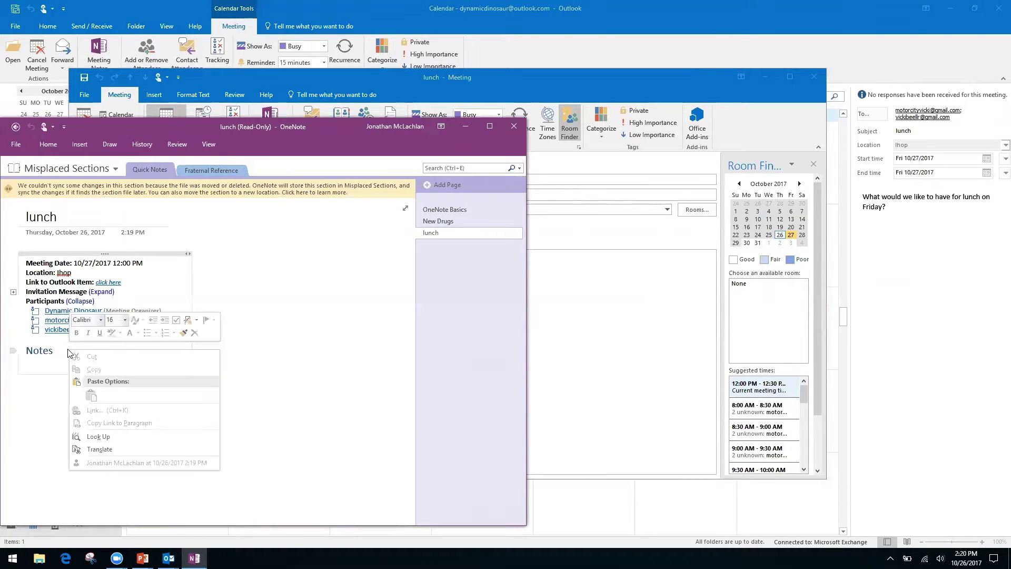
pyautogui.click(288, 371)
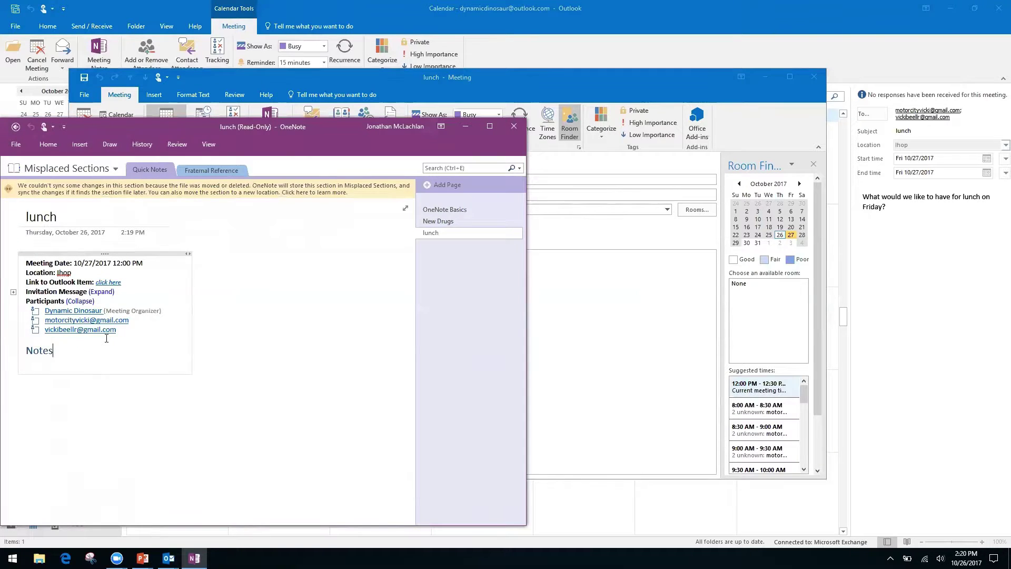
pyautogui.click(105, 424)
pyautogui.click(24, 388)
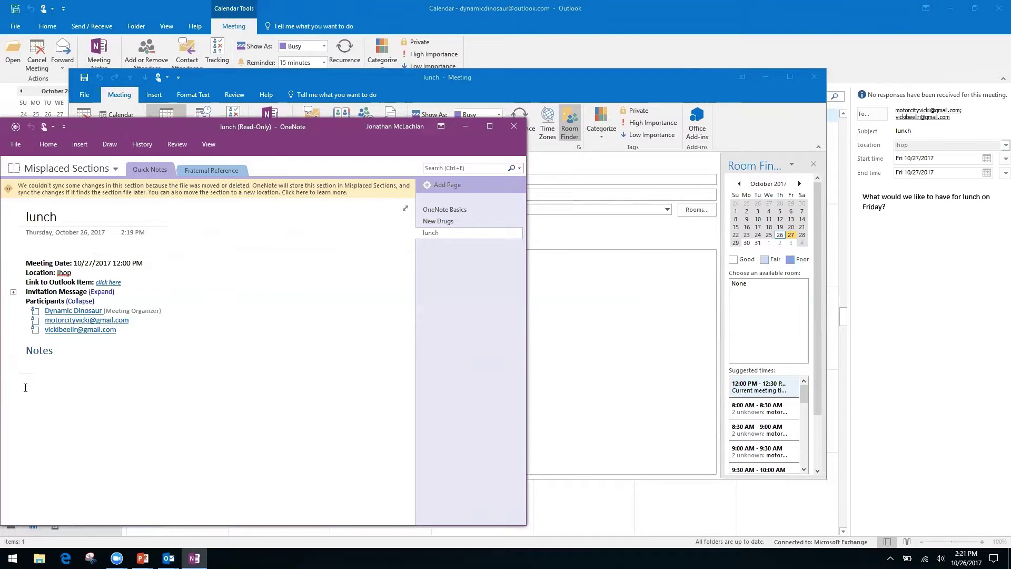
# - Close the read-only OneNote notes and the lunch meeting window
pyautogui.click(16, 129)
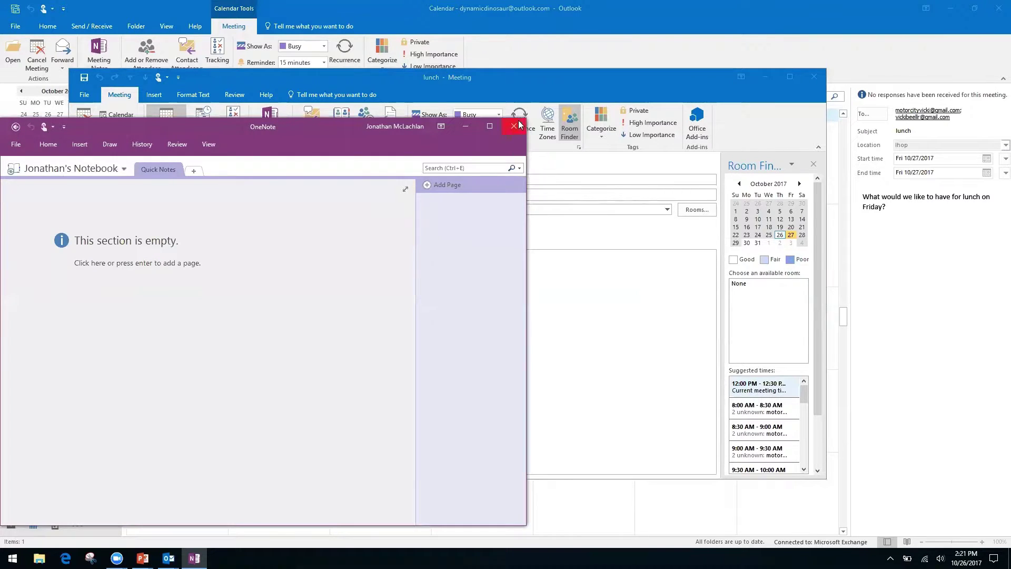
pyautogui.click(516, 125)
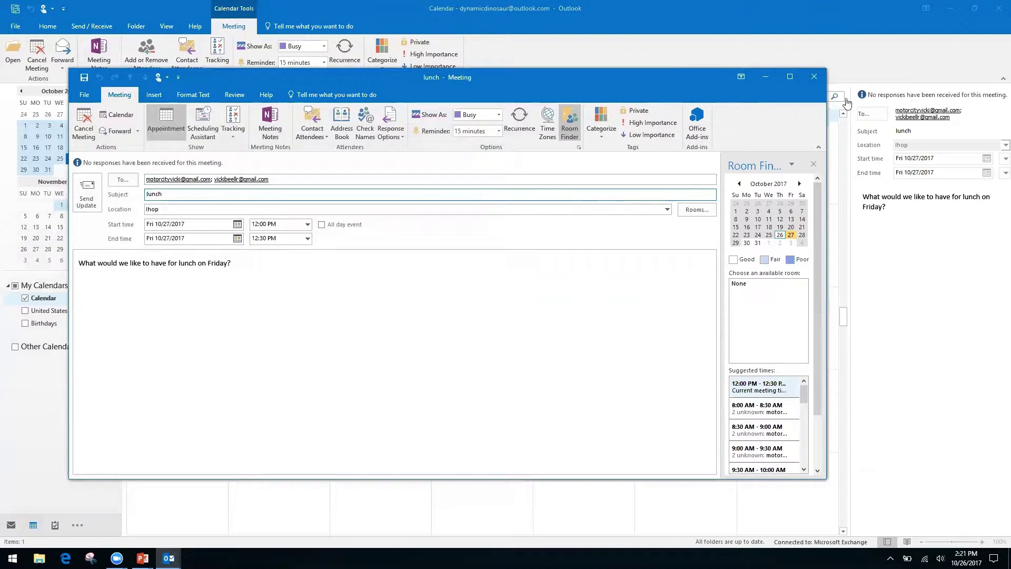
pyautogui.click(814, 78)
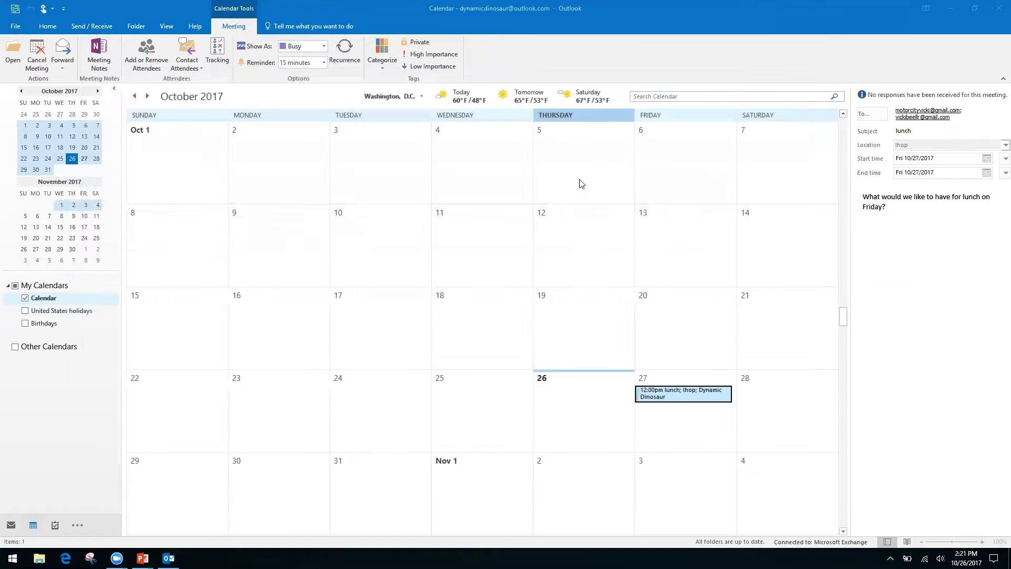
# - Reopen the lunch meeting and take your own notes in the personal notebook's Quick Notes section
pyautogui.doubleClick(662, 396)
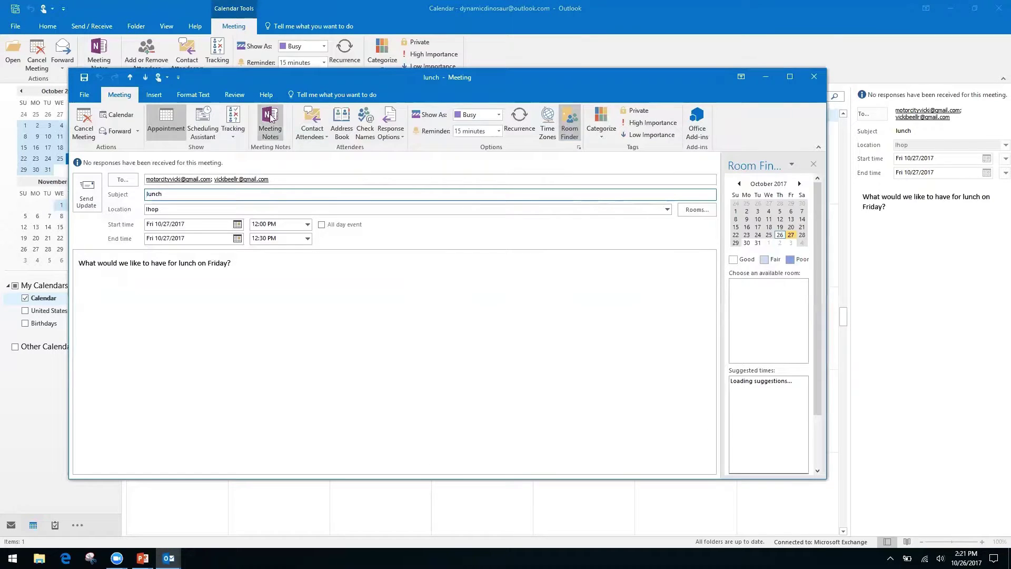
pyautogui.click(272, 124)
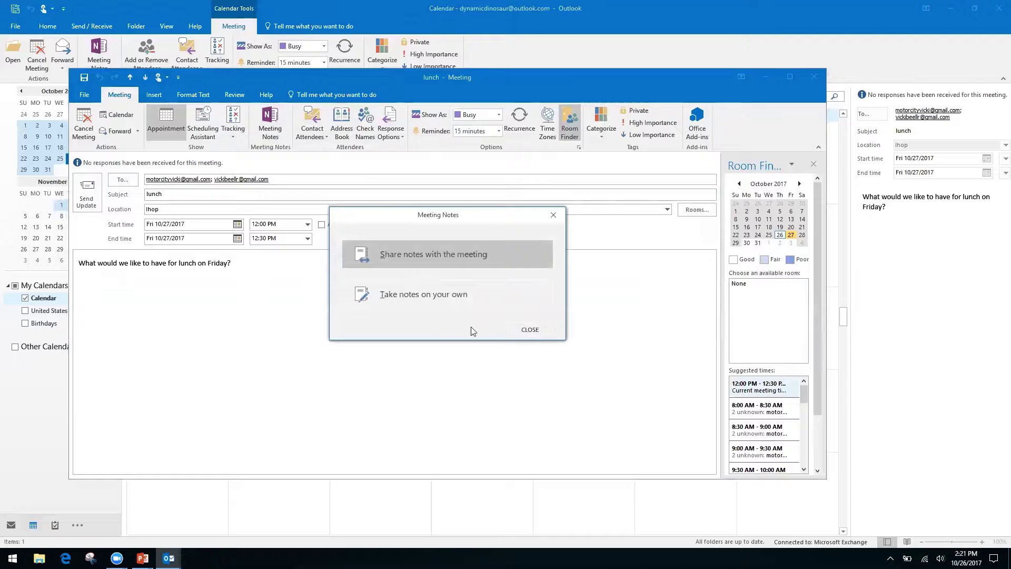
pyautogui.click(451, 288)
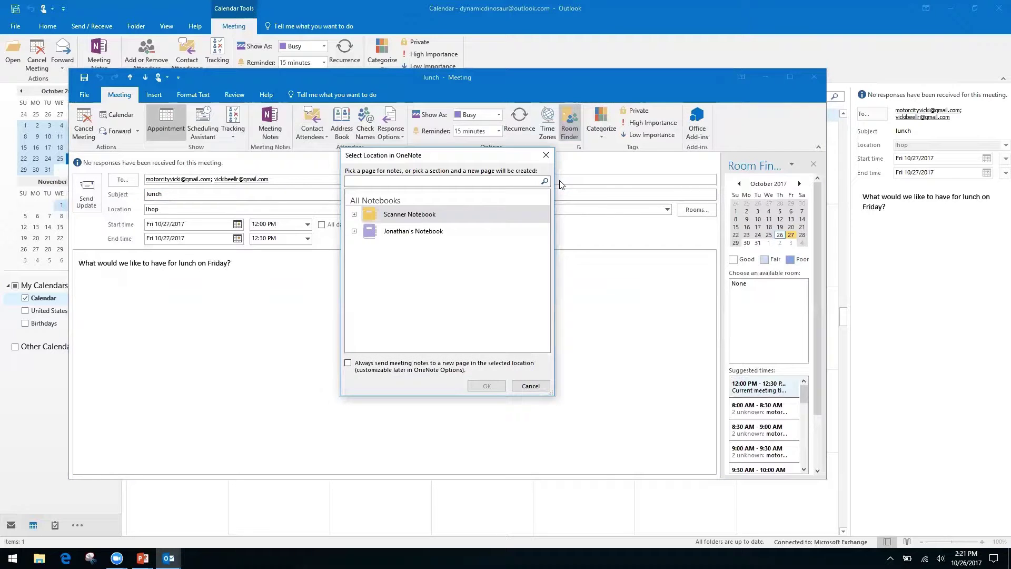
pyautogui.click(354, 215)
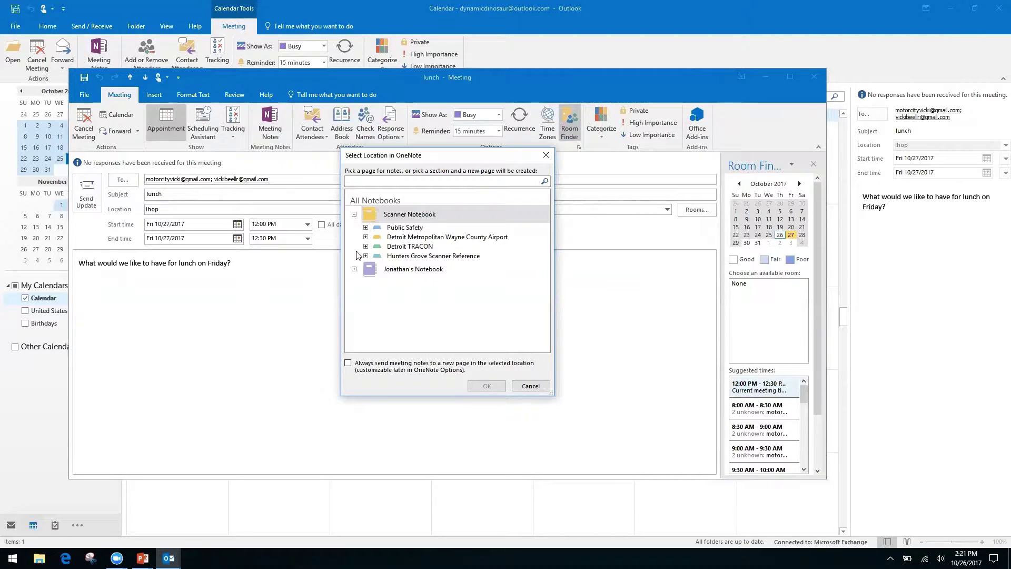
pyautogui.click(354, 214)
pyautogui.click(353, 231)
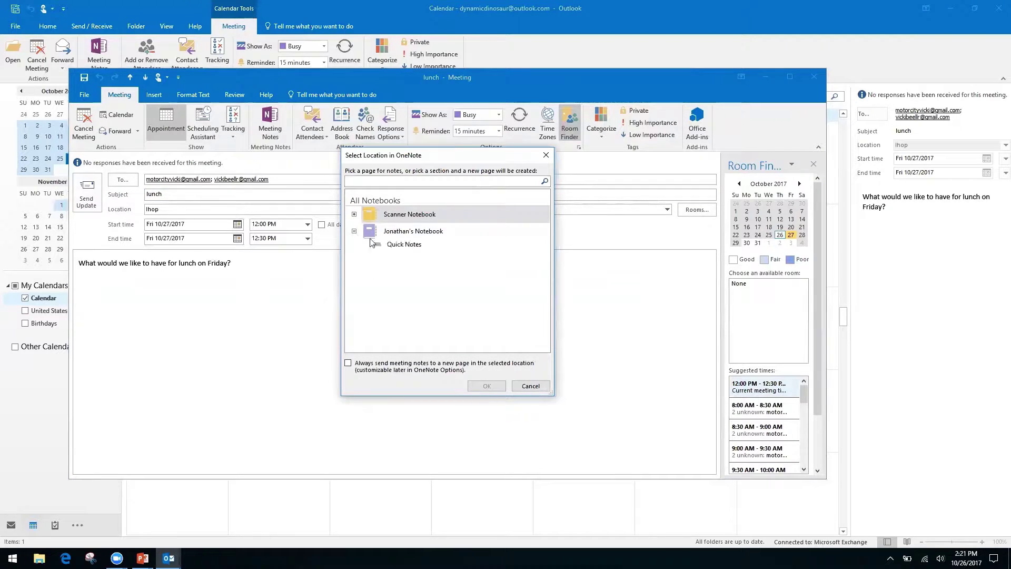
pyautogui.click(403, 244)
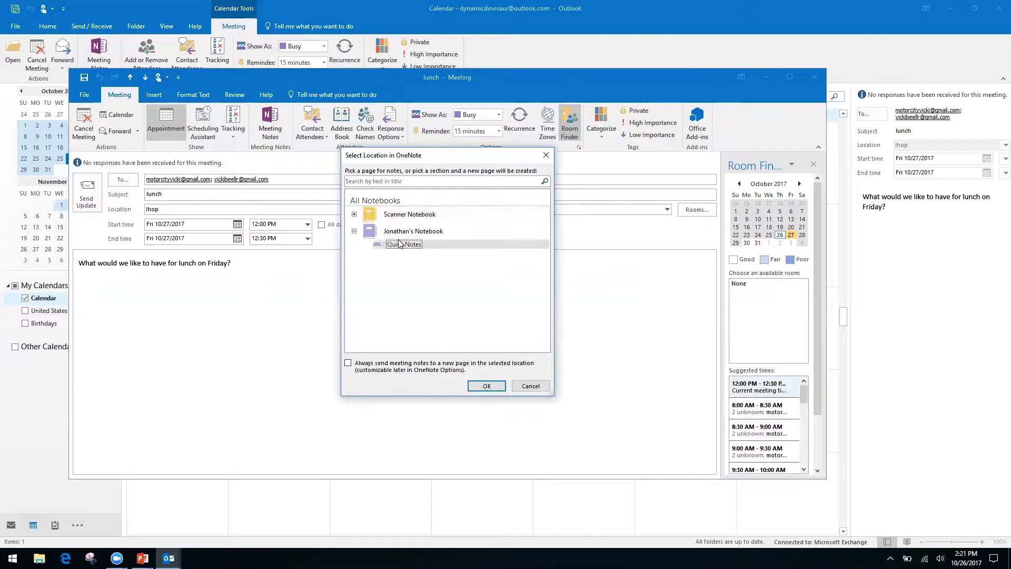
pyautogui.click(488, 387)
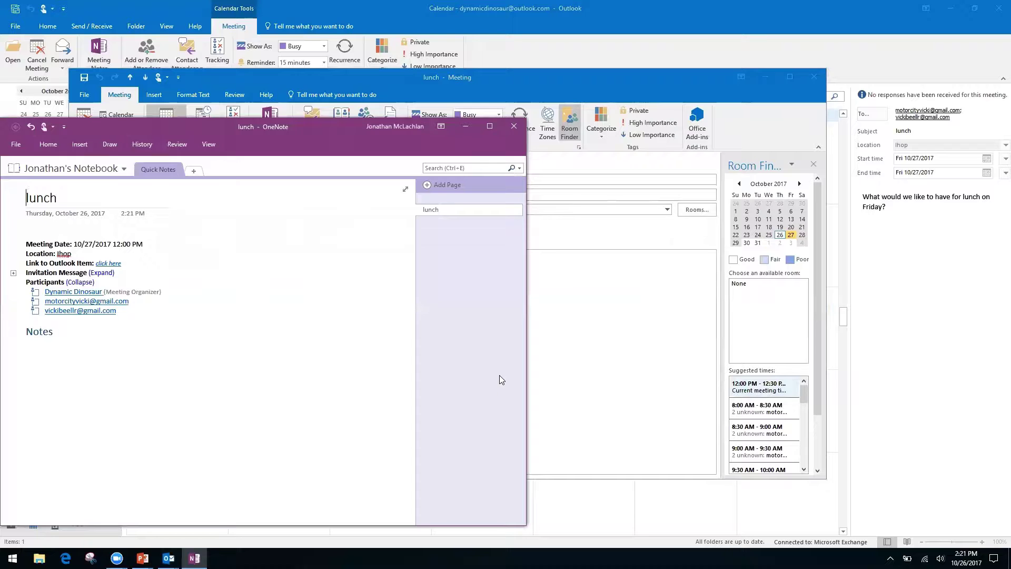
# - Close the OneNote lunch notes and meeting window, returning to the Skype for Business Meetings slide
pyautogui.click(515, 126)
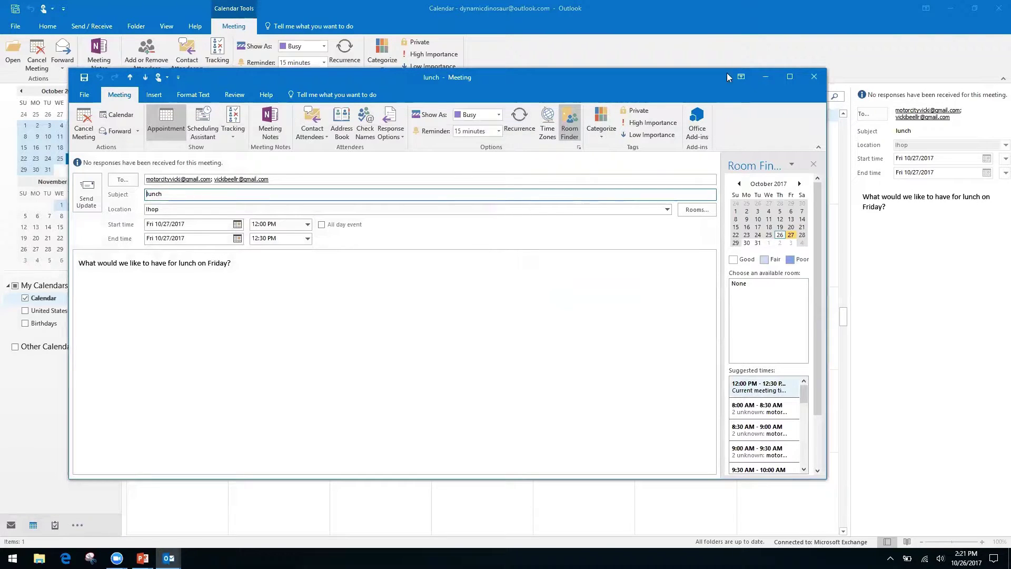
pyautogui.click(814, 77)
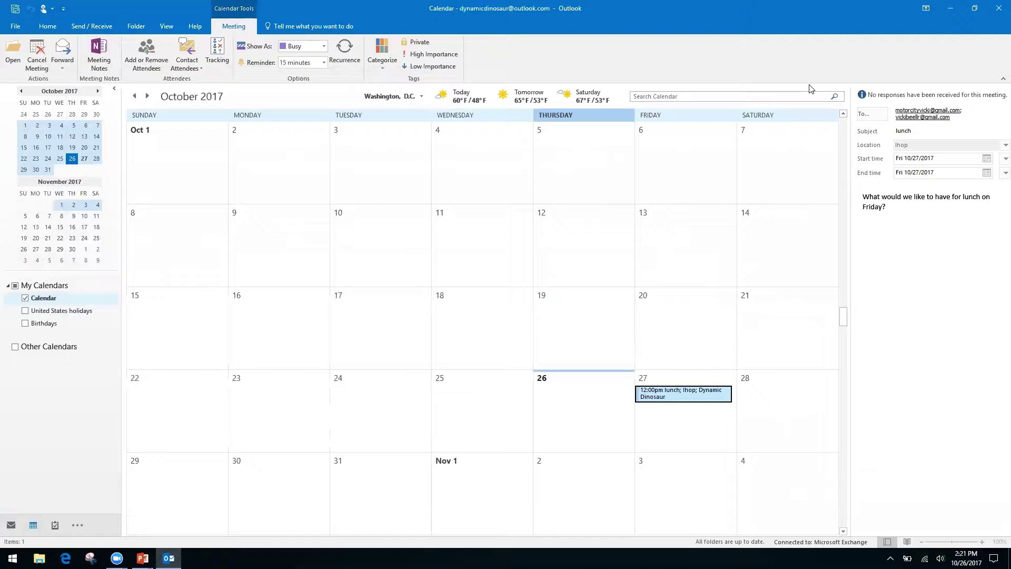
pyautogui.hotkey('alt', 'Tab')
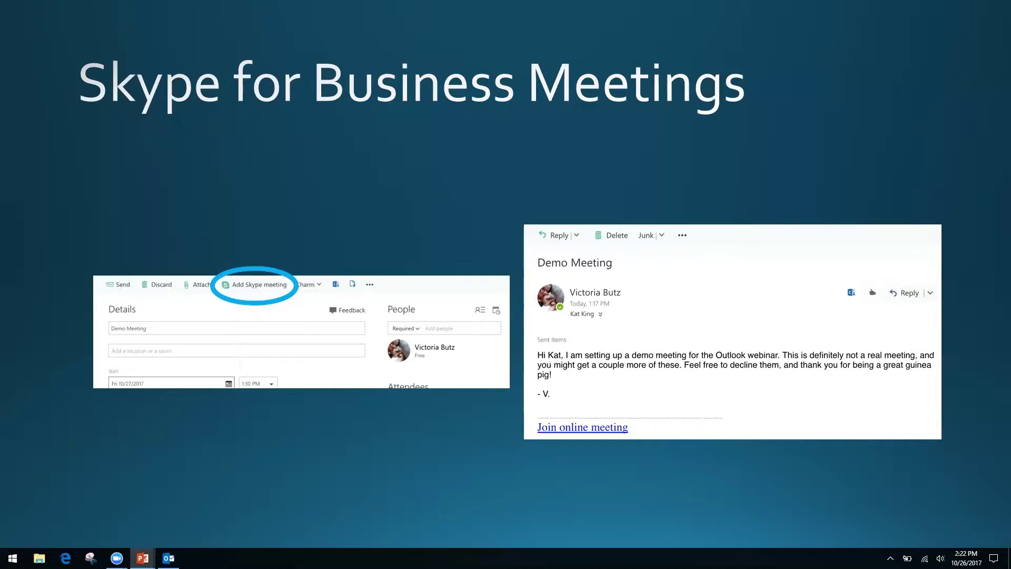
# - Advance to the Quicksteps, Rules, and Search Folders slide and switch back to the Outlook calendar
pyautogui.press('Right')
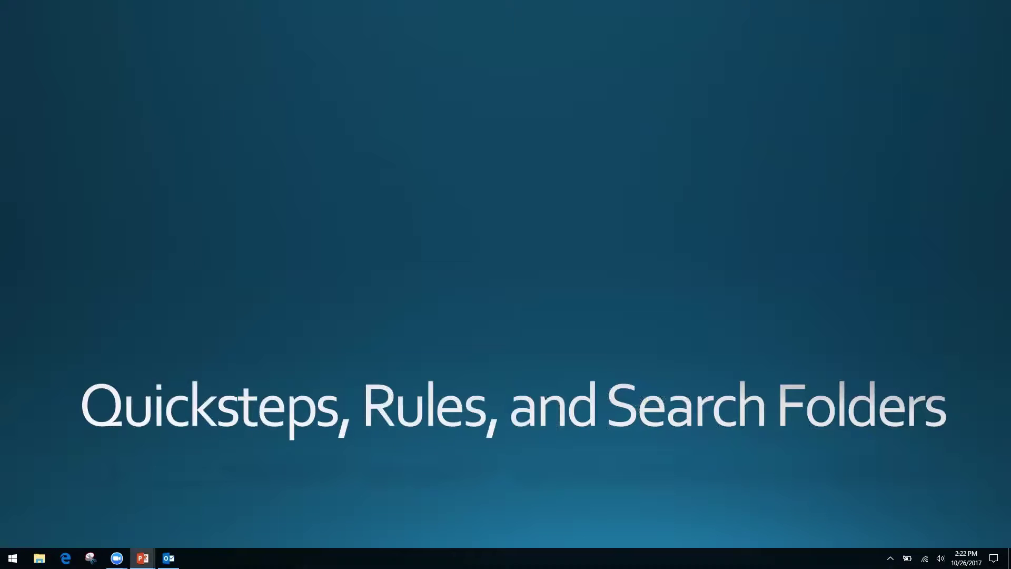
pyautogui.hotkey('alt', 'Tab')
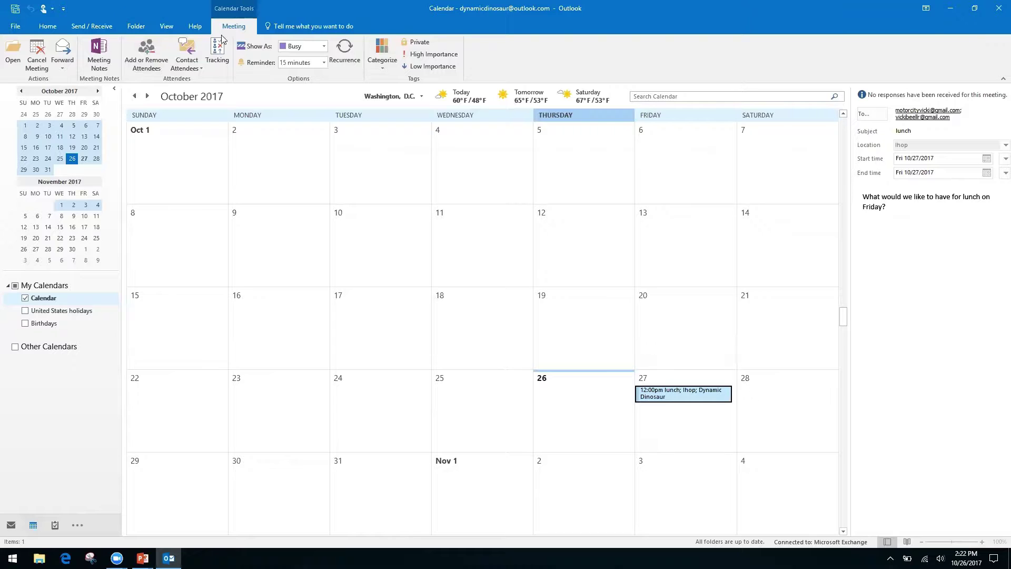
# - Start a Share Calendar invitation from the Home ribbon, set to Availability only
pyautogui.click(47, 26)
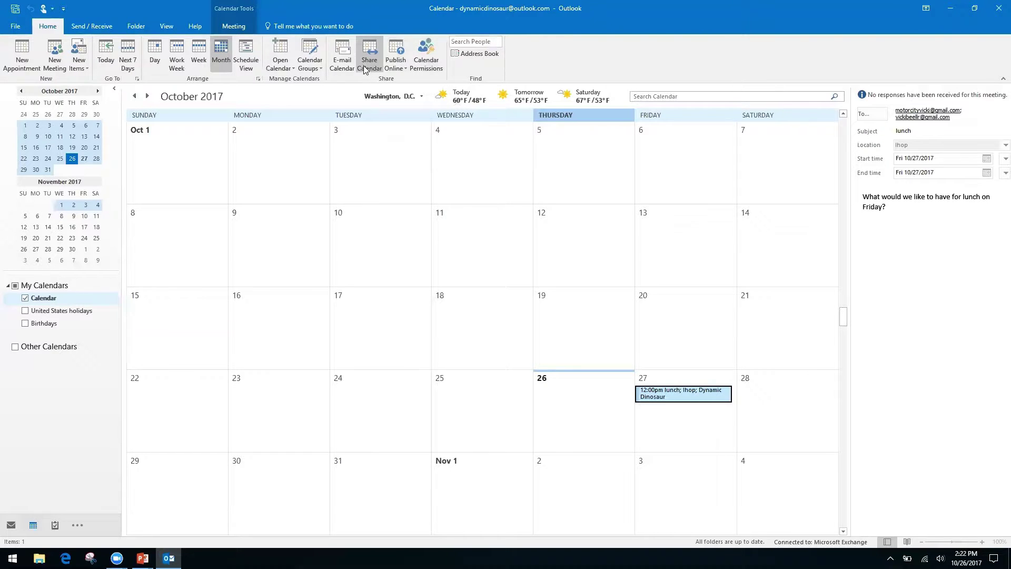
pyautogui.click(426, 67)
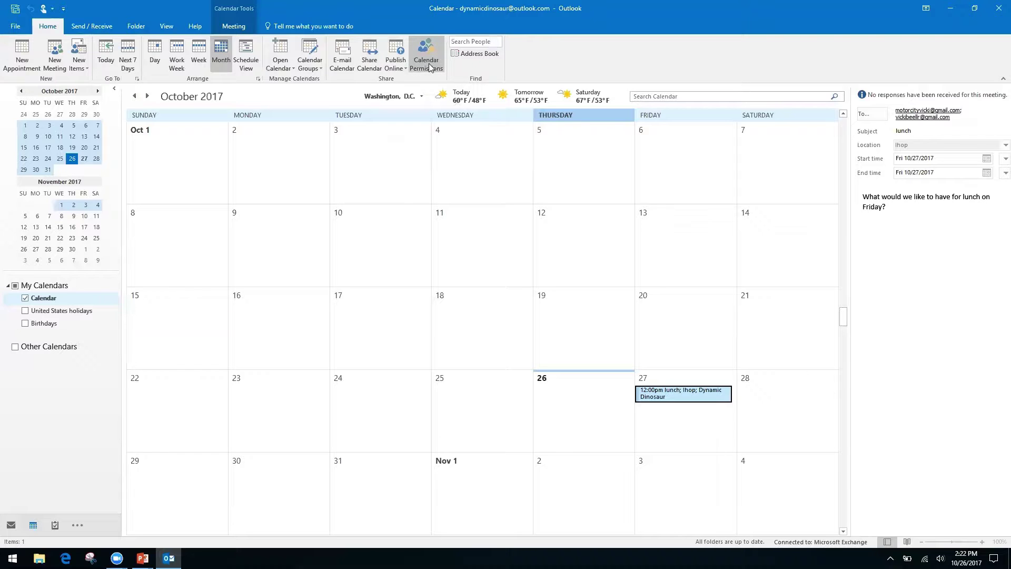
pyautogui.rightClick(362, 63)
pyautogui.click(370, 49)
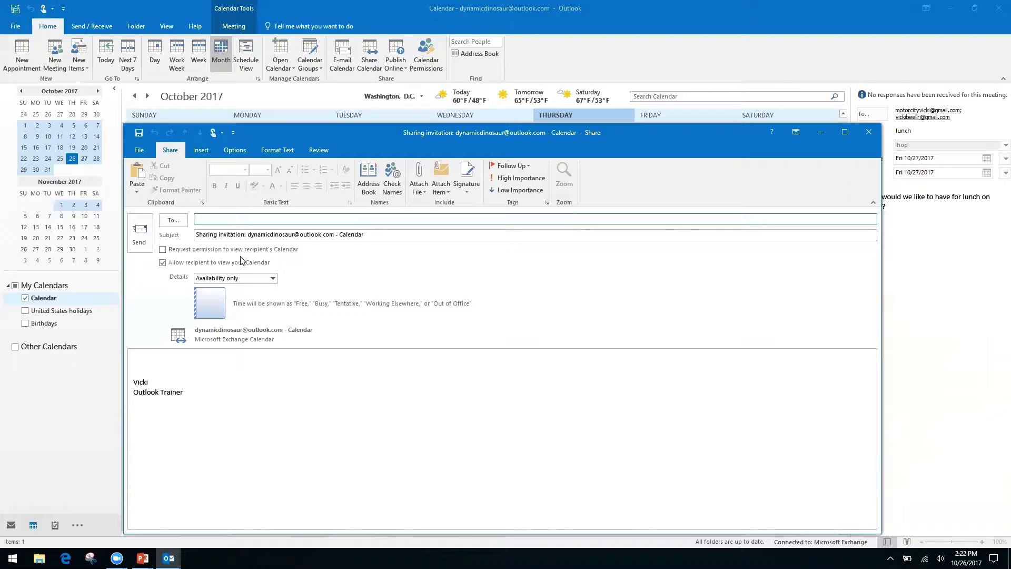
# - Tick the option requesting access to the recipient's calendar
pyautogui.click(162, 250)
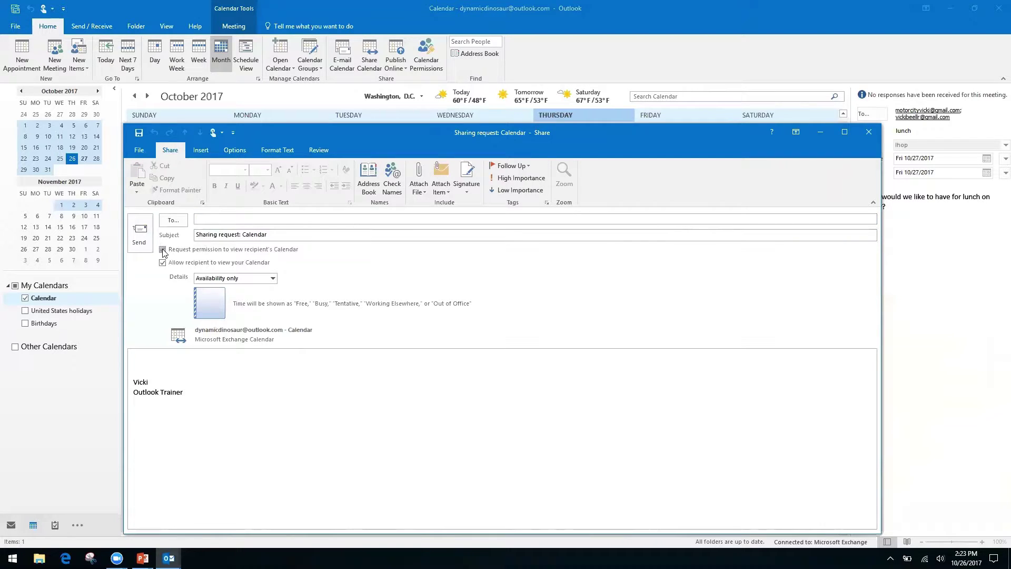
pyautogui.click(162, 249)
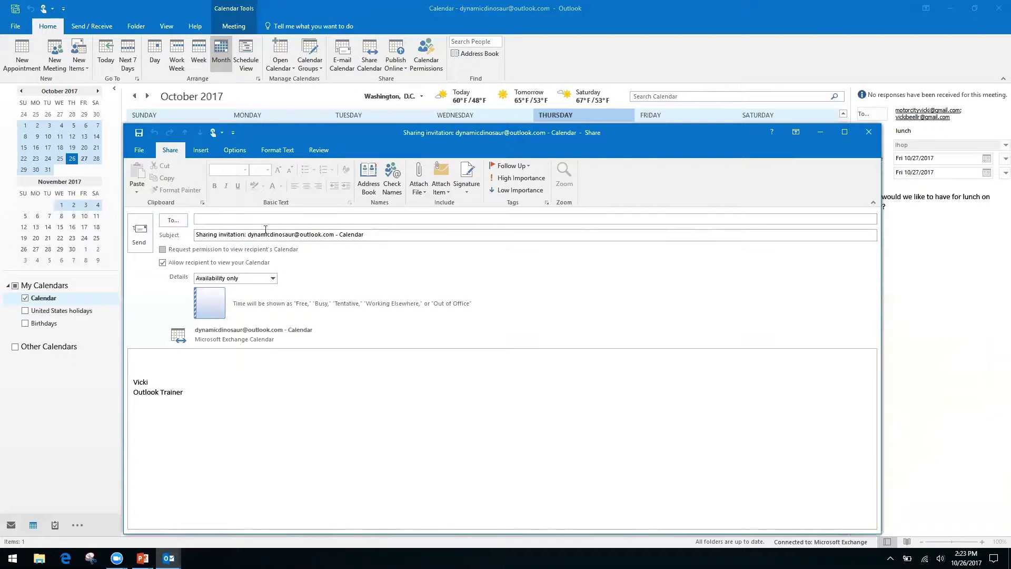
pyautogui.click(162, 250)
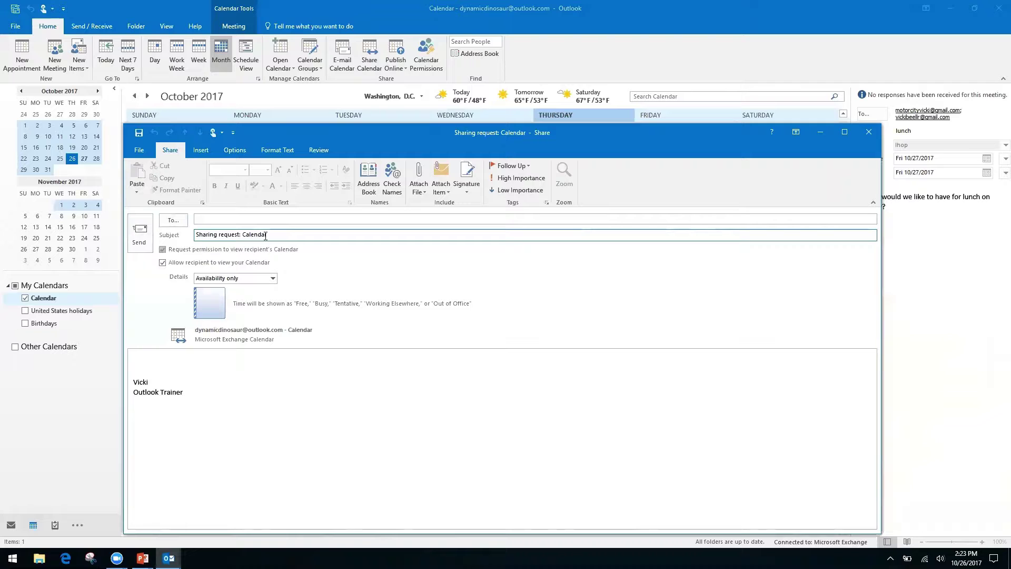
# - Keep the shared details at Availability only and close the invitation without sending
pyautogui.click(147, 359)
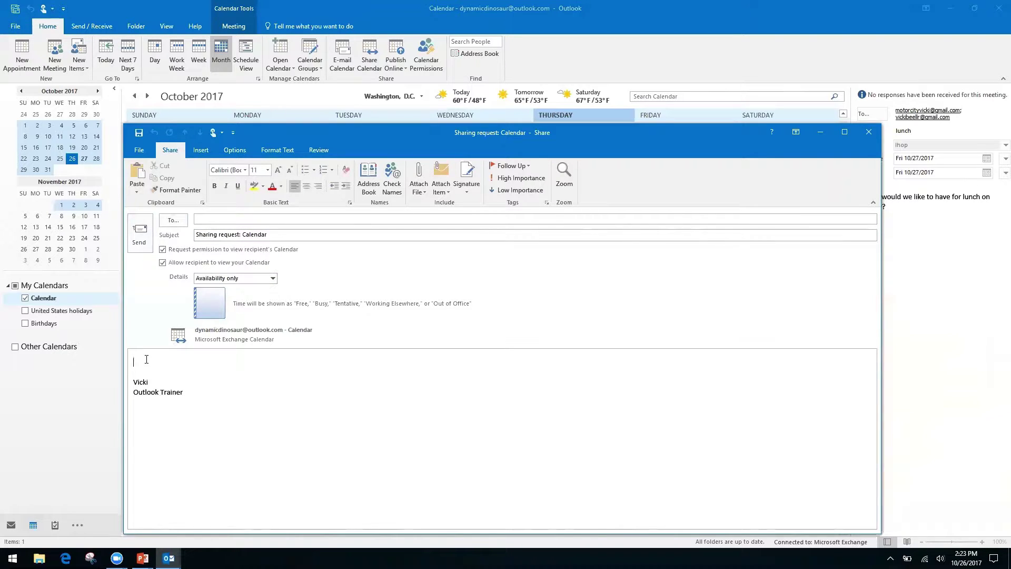
pyautogui.click(273, 278)
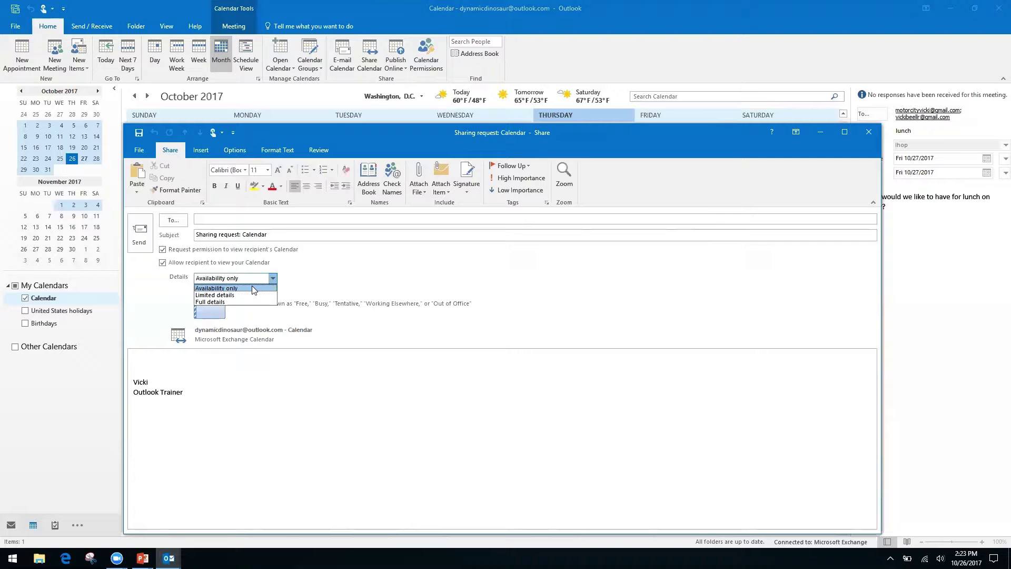
pyautogui.click(251, 288)
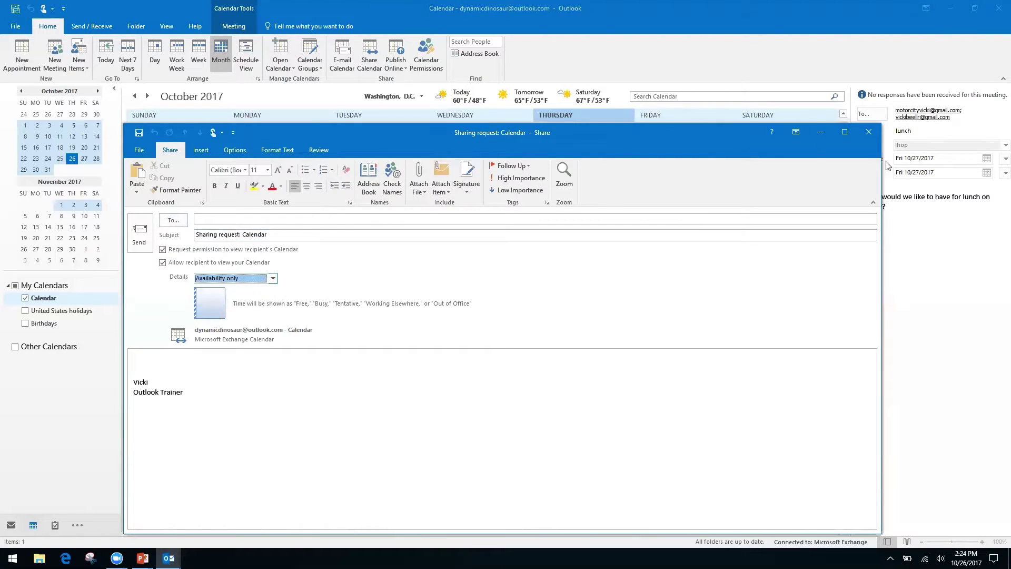
pyautogui.click(868, 132)
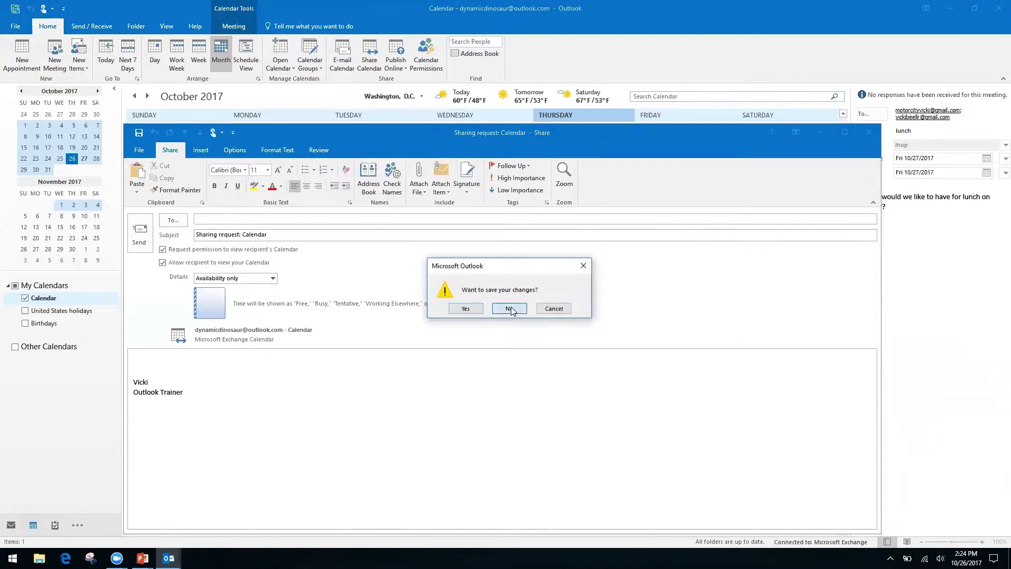
# - Discard the unsent invitation and open Calendar Permissions, showing Default at Free/Busy time
pyautogui.click(509, 309)
pyautogui.click(427, 47)
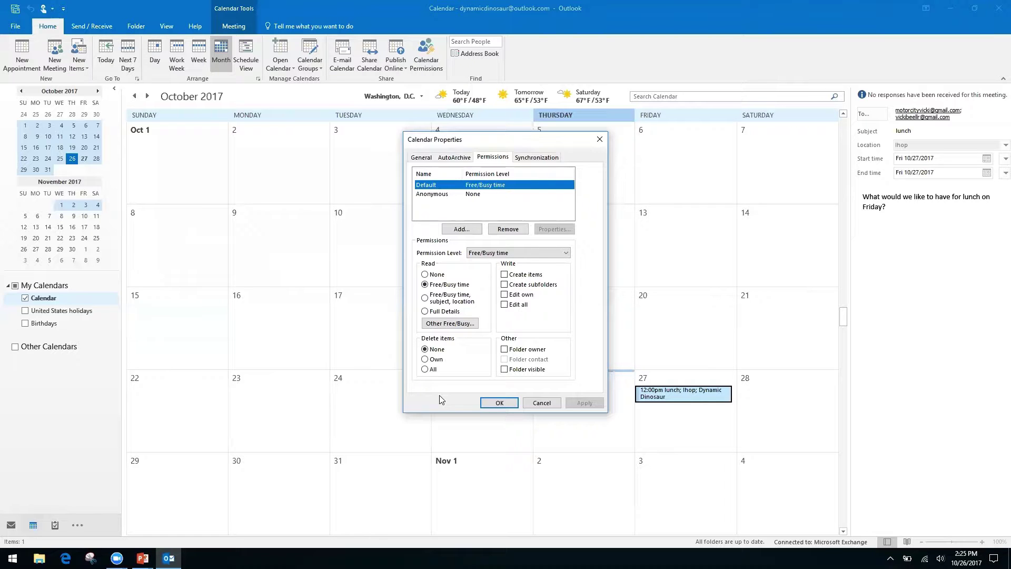
# - Close Calendar Properties unchanged, back to the October 2017 month calendar
pyautogui.click(602, 141)
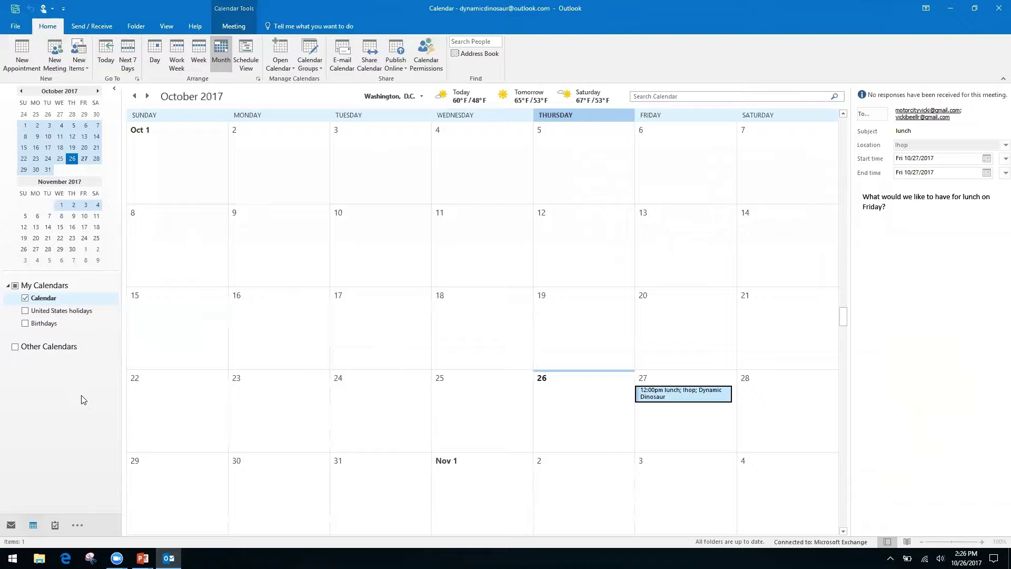
pyautogui.hotkey('alt', 'Tab')
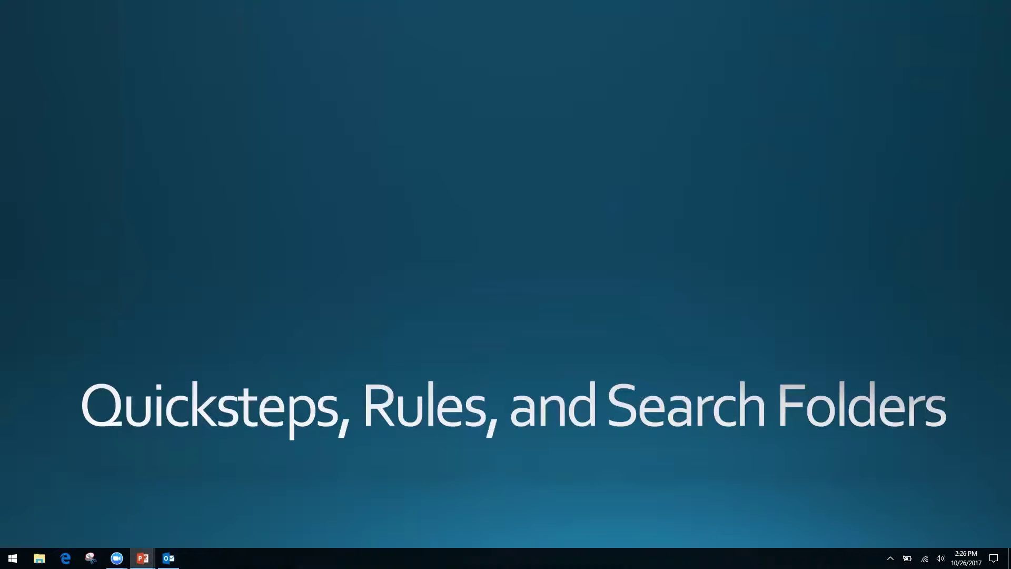
pyautogui.hotkey('alt', 'Tab')
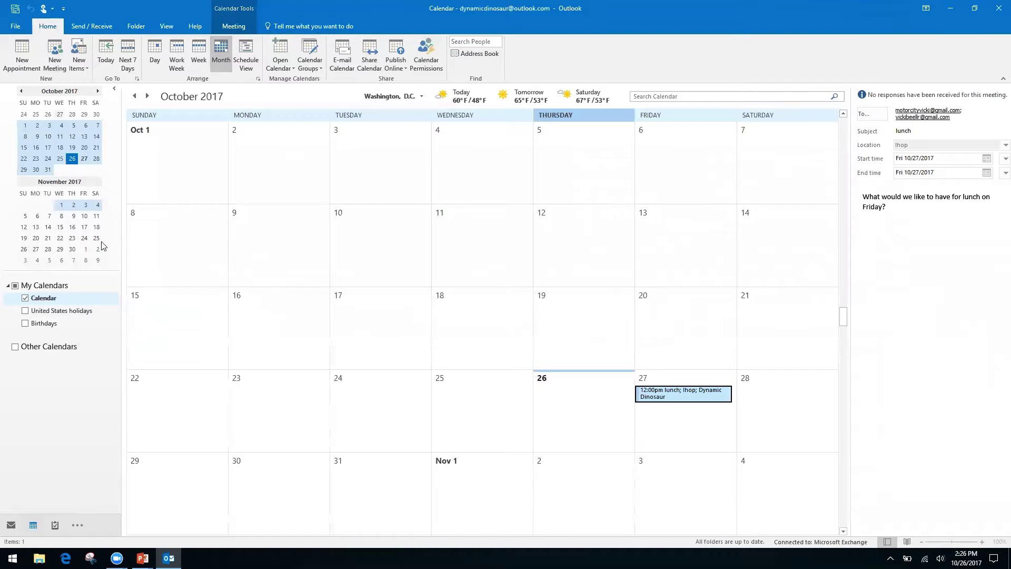
# - Switch to the Inbox with Ctrl+1, showing the Friday Lunch conversation
pyautogui.hotkey('ctrl', '1')
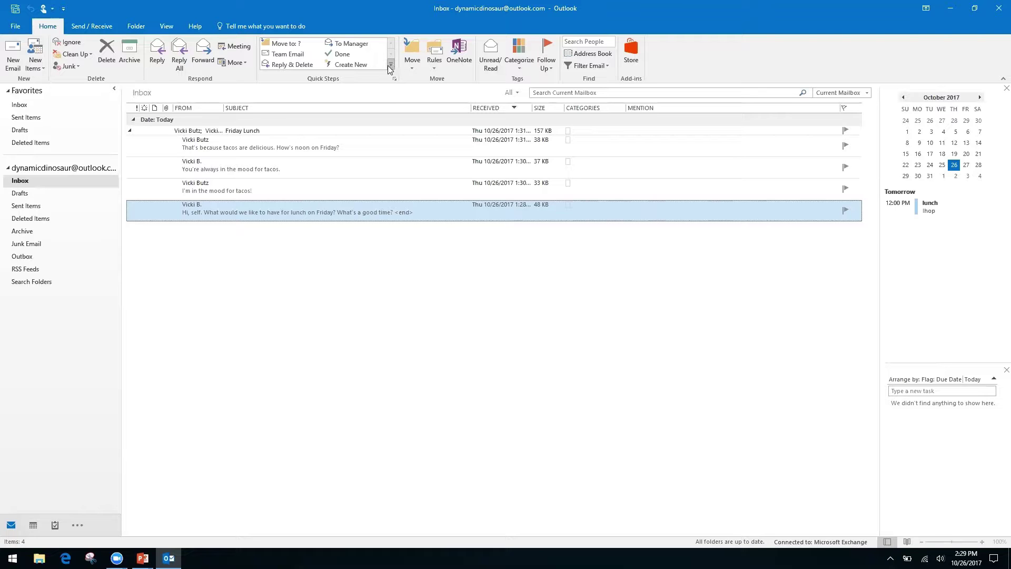
# - Expand the Quick Steps gallery to list the New Quick Step choices: Move to Folder, Categorize & Move, Custom
pyautogui.click(388, 66)
pyautogui.click(410, 63)
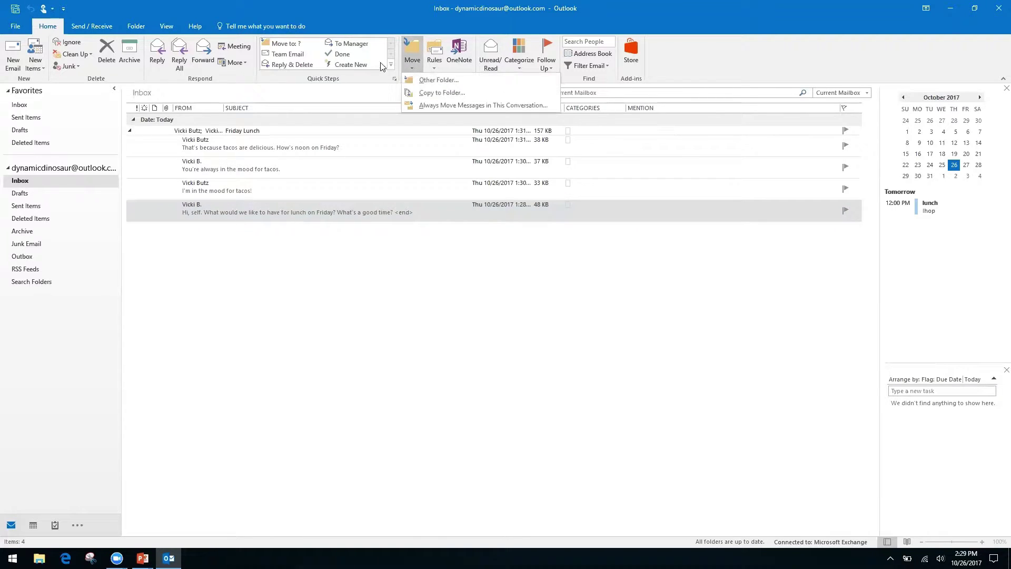
pyautogui.click(400, 90)
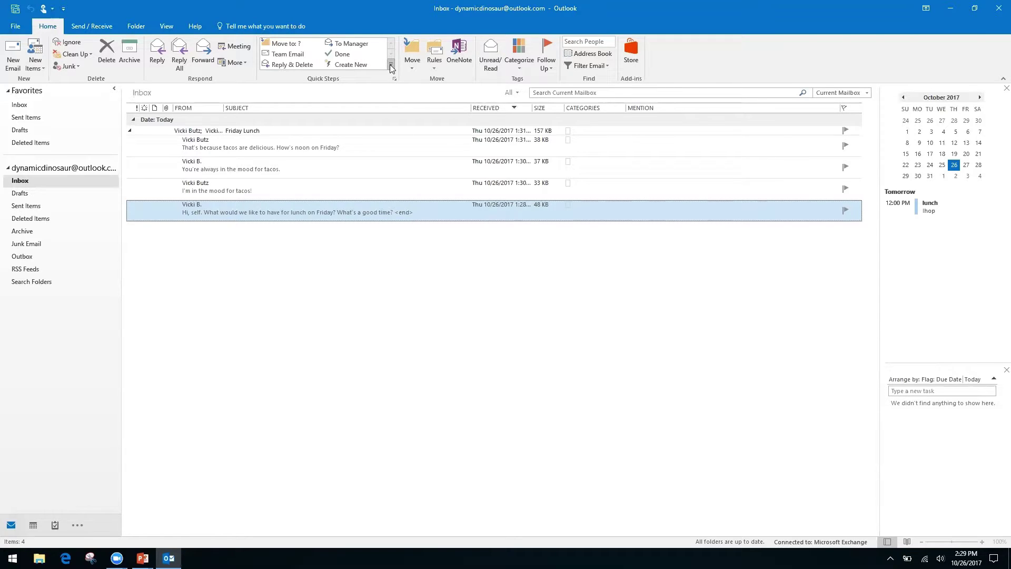
pyautogui.click(390, 65)
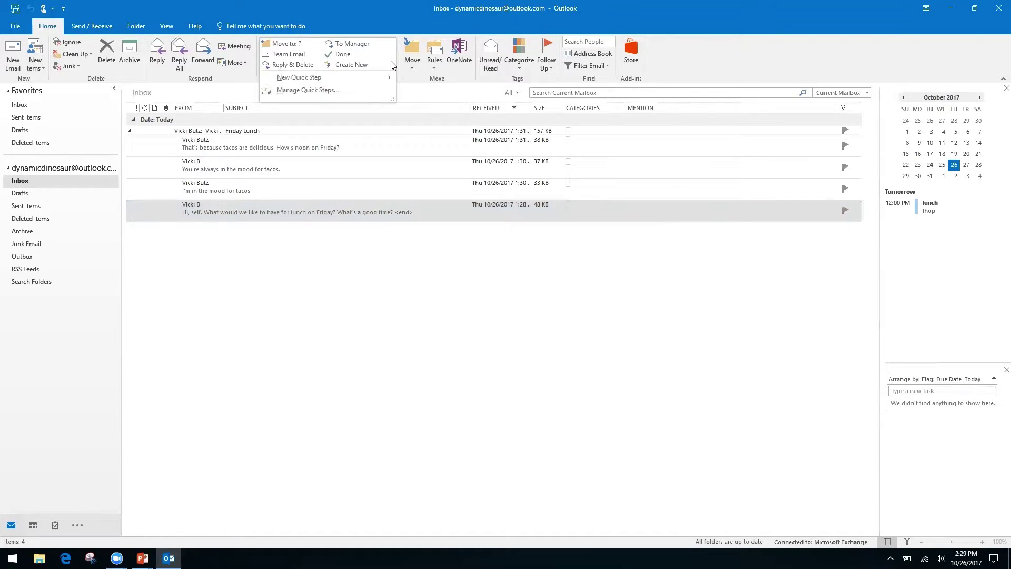
pyautogui.moveTo(294, 77)
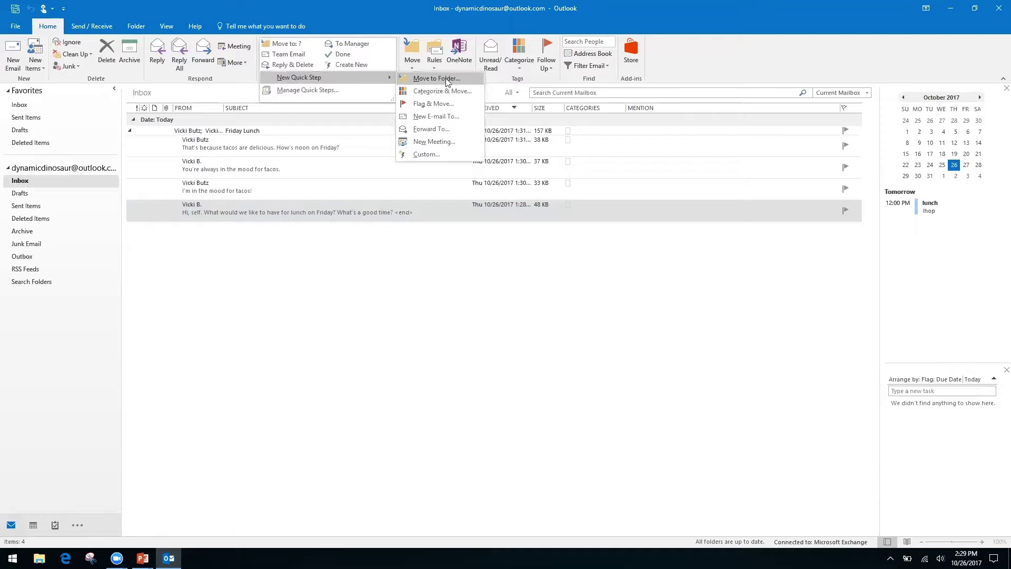
# - Create a custom quick step named 'Request' with Reply as its first action
pyautogui.click(424, 153)
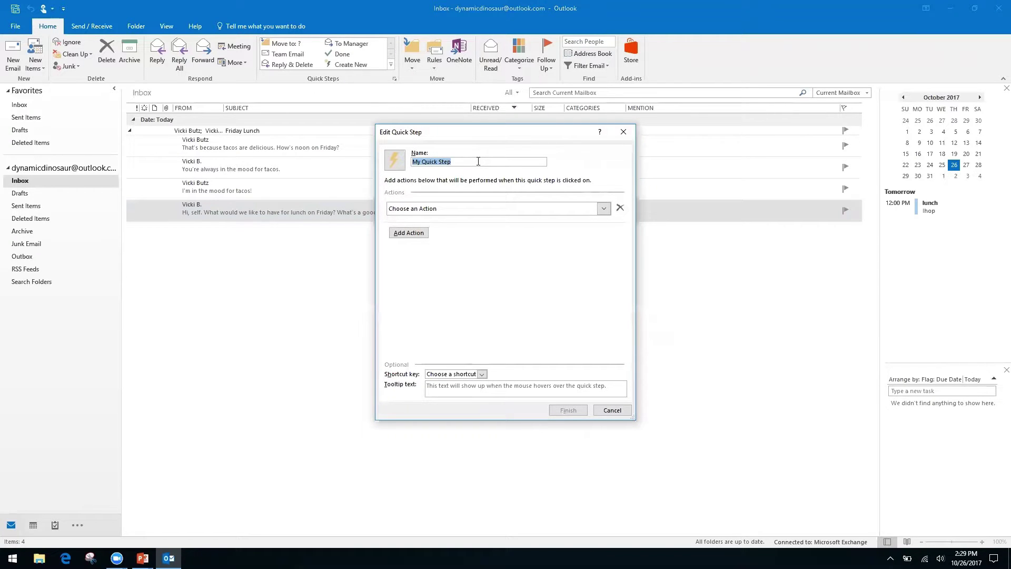
pyautogui.write('Request')
pyautogui.click(602, 209)
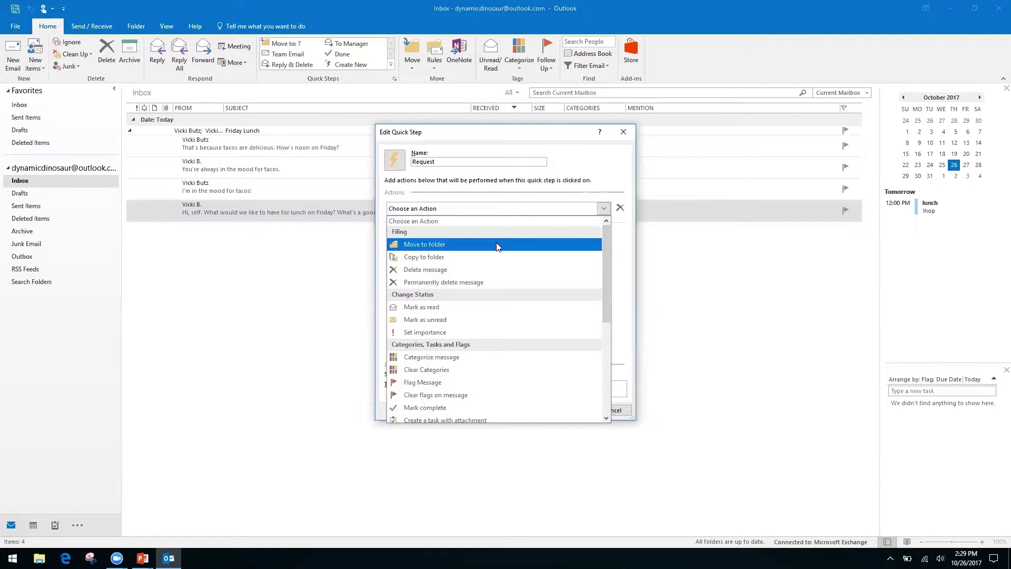
pyautogui.moveTo(604, 259); pyautogui.dragTo(597, 347)
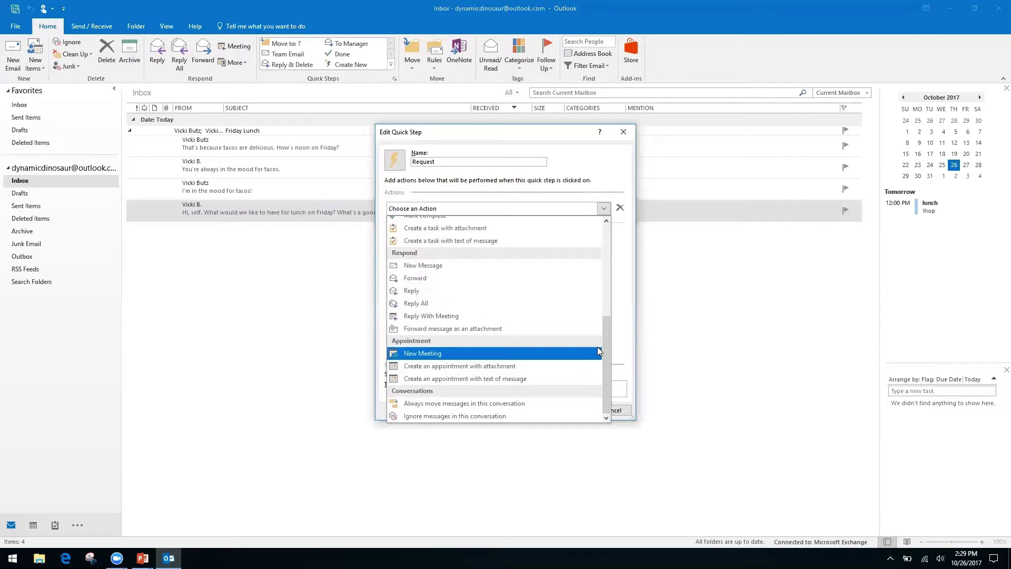
pyautogui.click(413, 291)
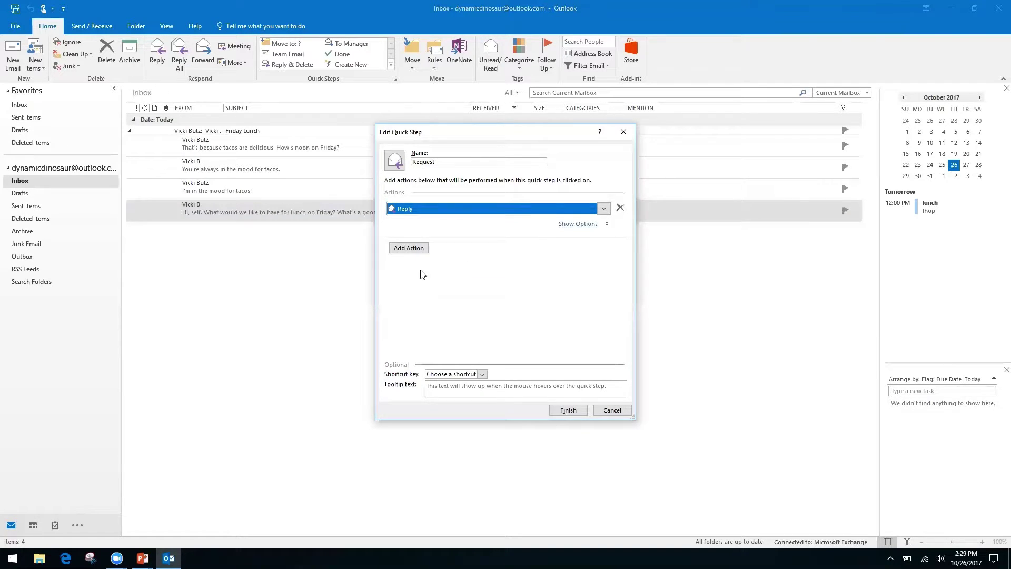
pyautogui.click(410, 252)
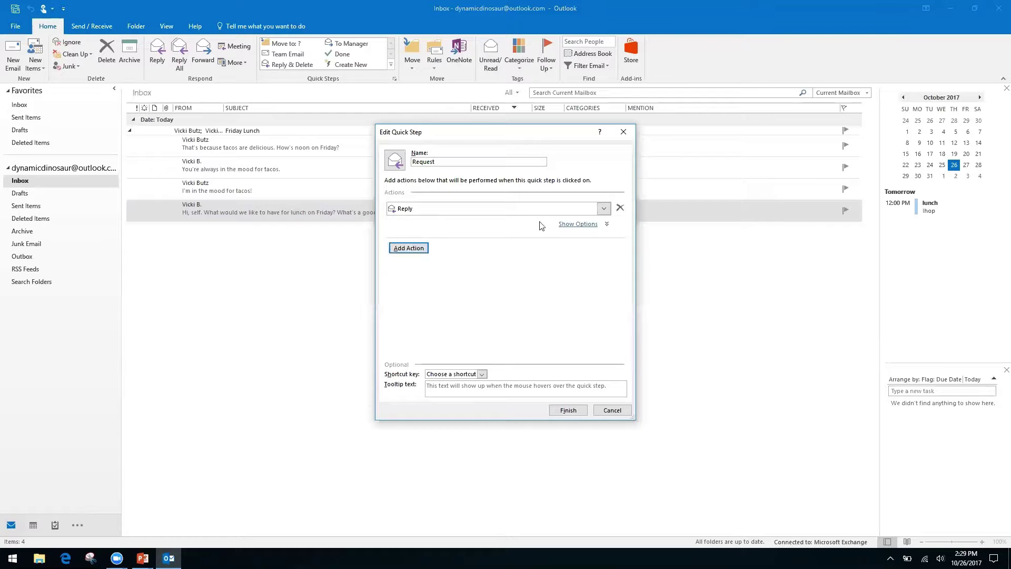
# - Give the Reply action body text starting 'Hello, thank you for your request. We have receive it…'
pyautogui.click(582, 225)
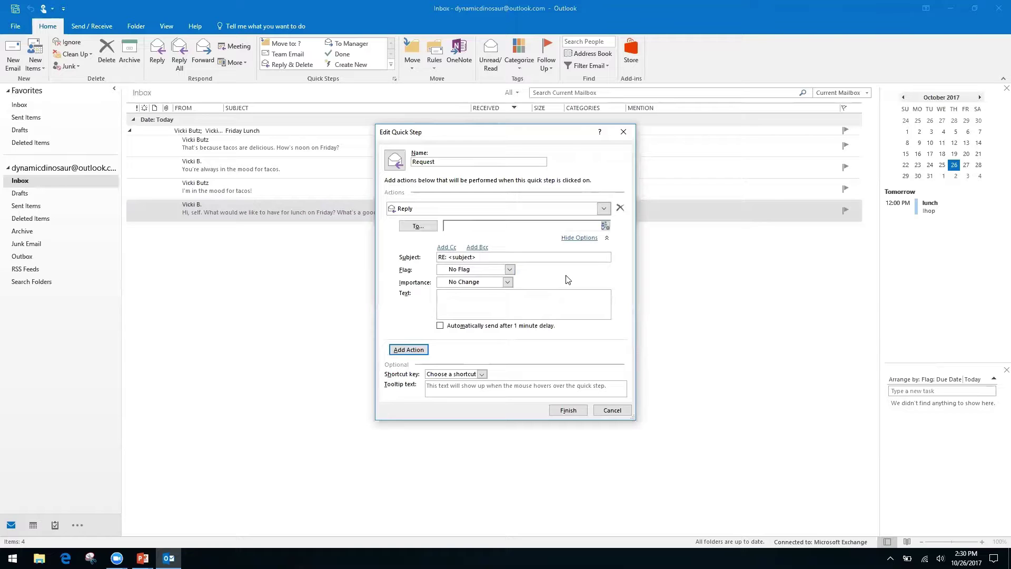
pyautogui.rightClick(526, 297)
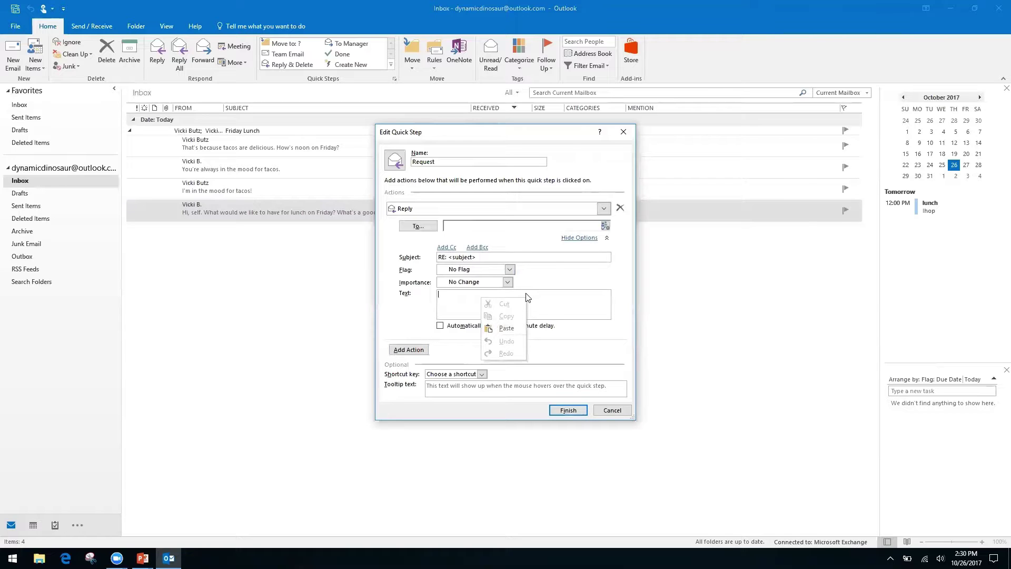
pyautogui.click(451, 300)
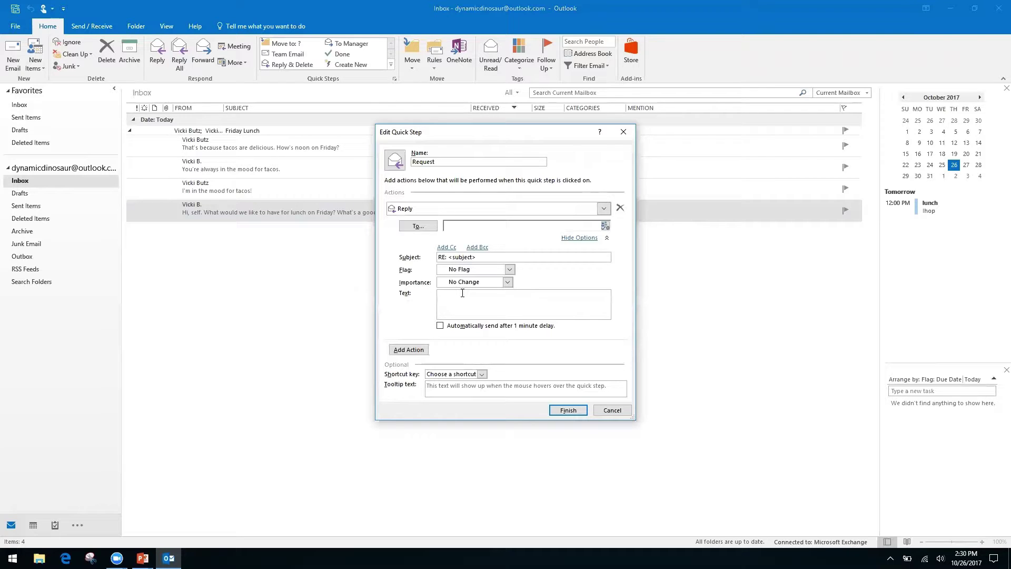
pyautogui.write('Hello, thank you for your request. We have receive it, and it is being proc')
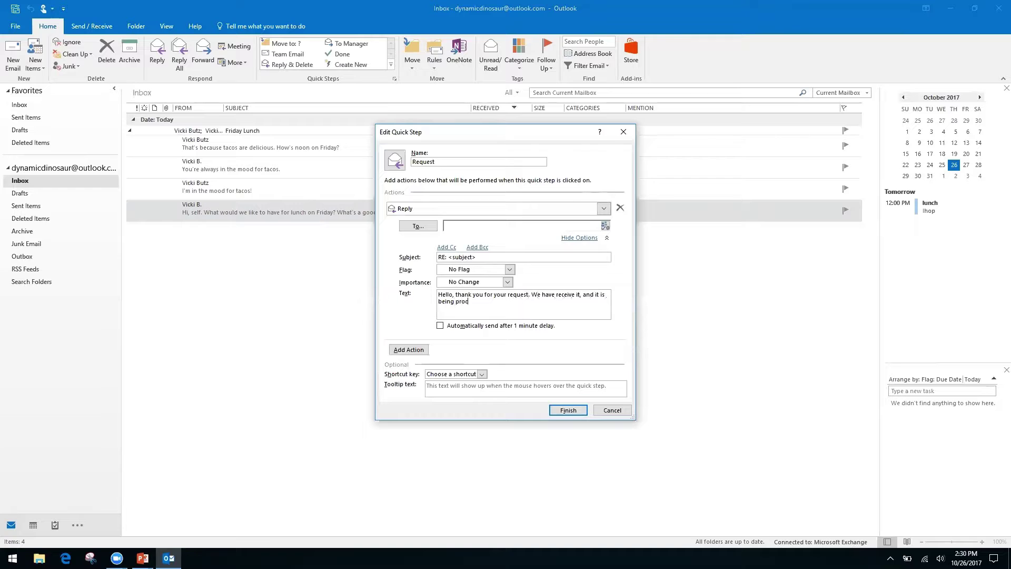
pyautogui.write('essed by our team.')
pyautogui.click(447, 247)
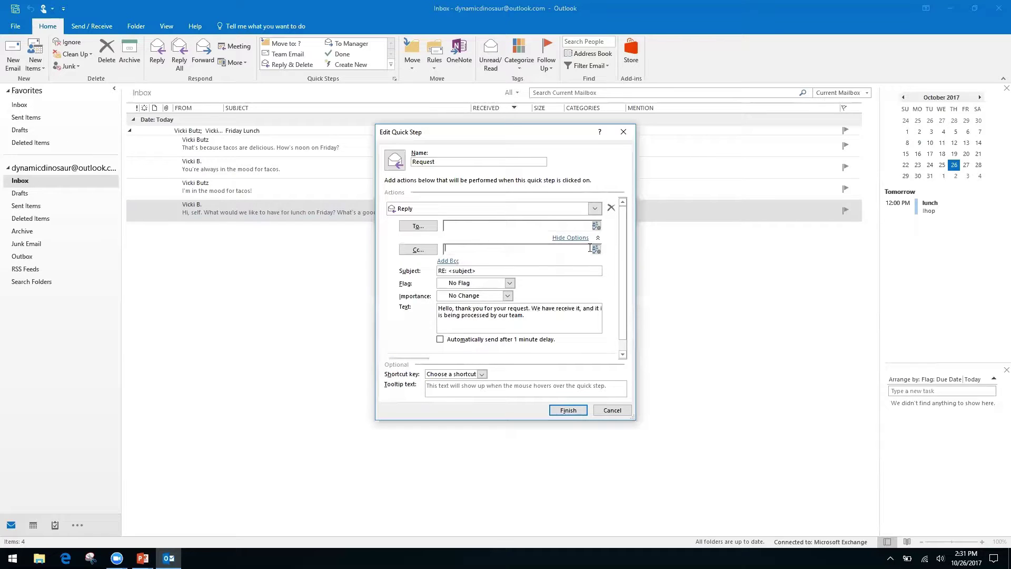
pyautogui.rightClick(536, 251)
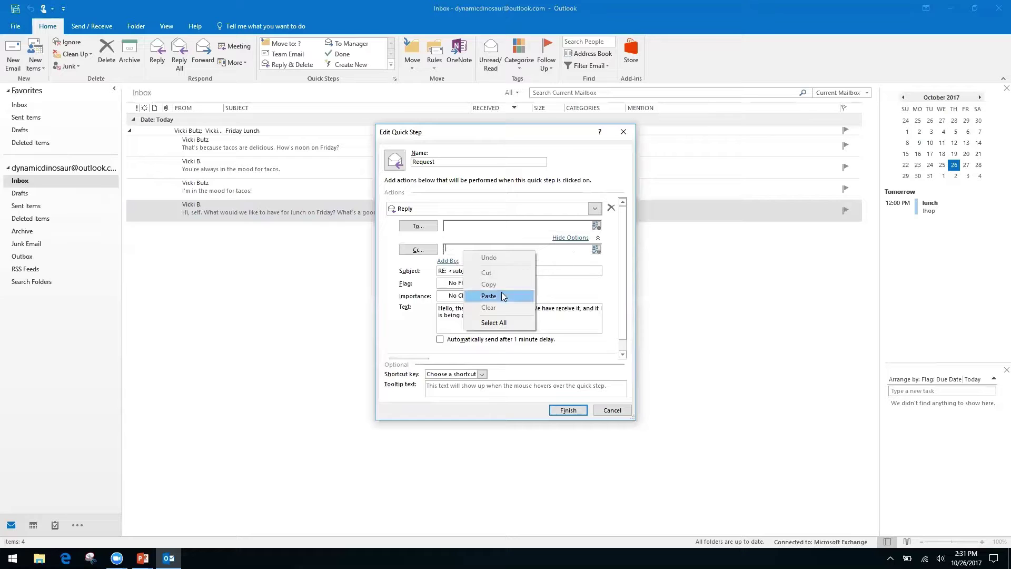
pyautogui.rightClick(570, 245)
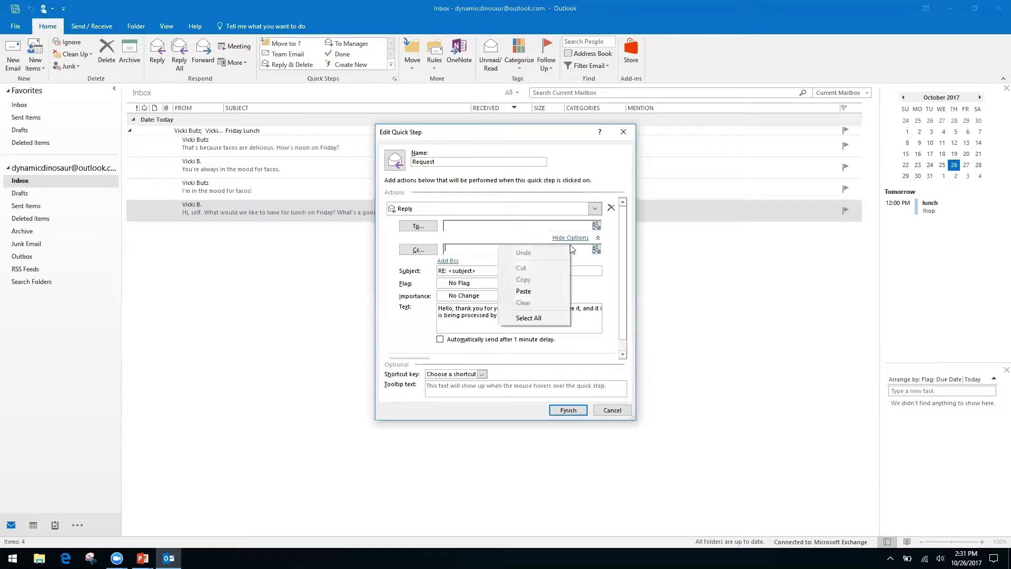
pyautogui.click(391, 284)
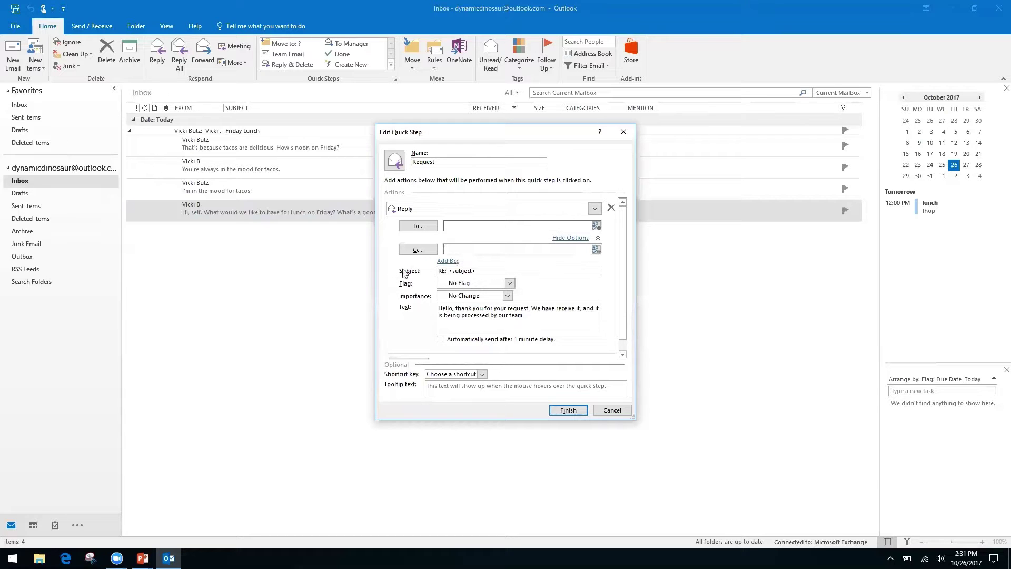
pyautogui.rightClick(463, 250)
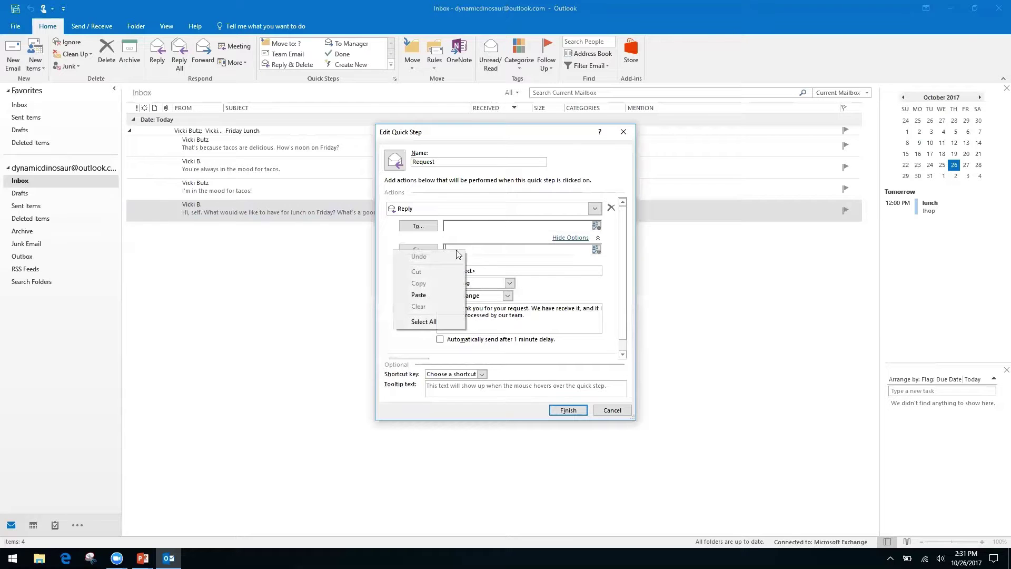
pyautogui.rightClick(491, 249)
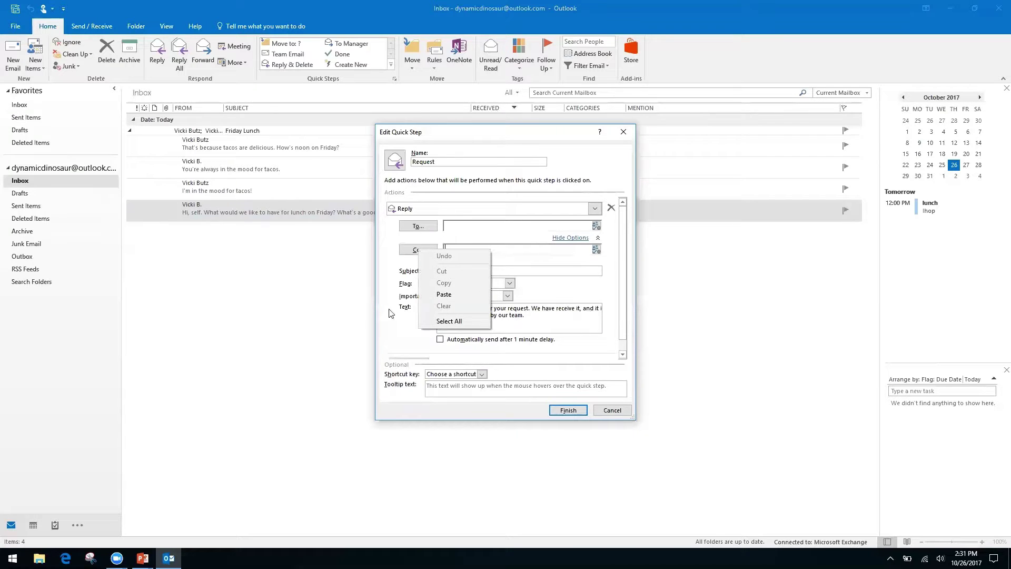
pyautogui.click(399, 299)
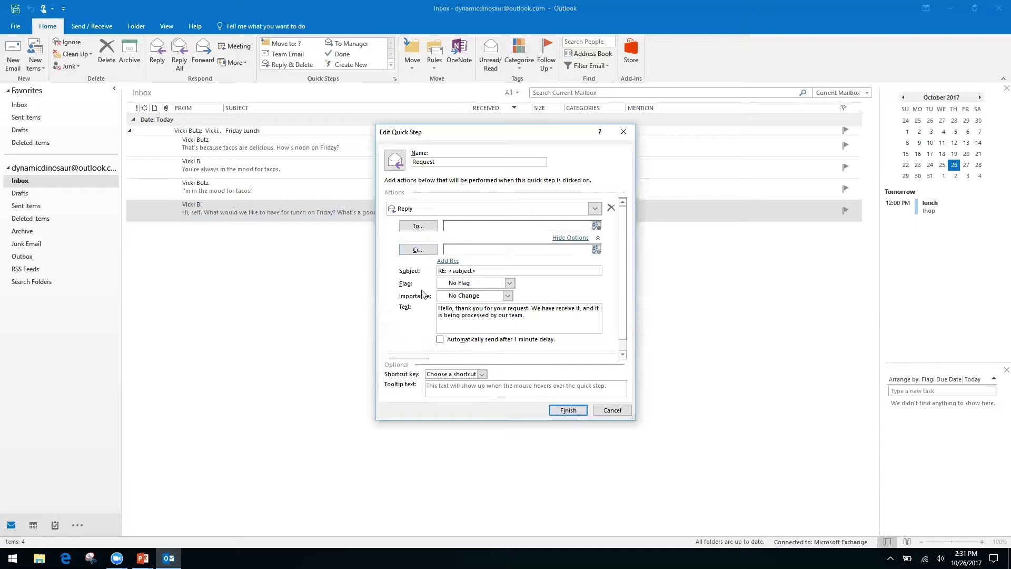
# - Add a Forward action after Reply, sending the message to a fixed recipient e-mail address
pyautogui.click(572, 238)
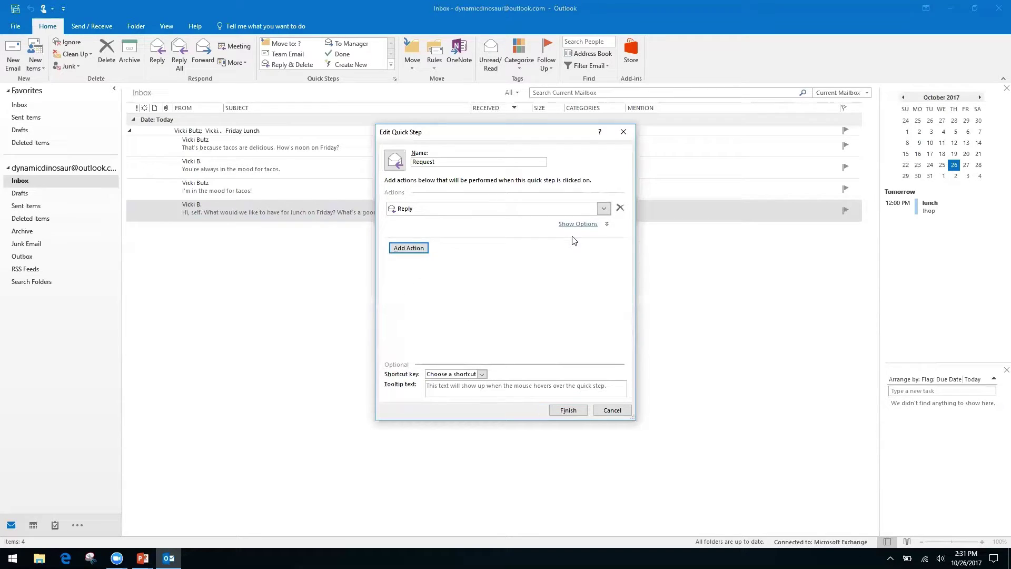
pyautogui.click(422, 248)
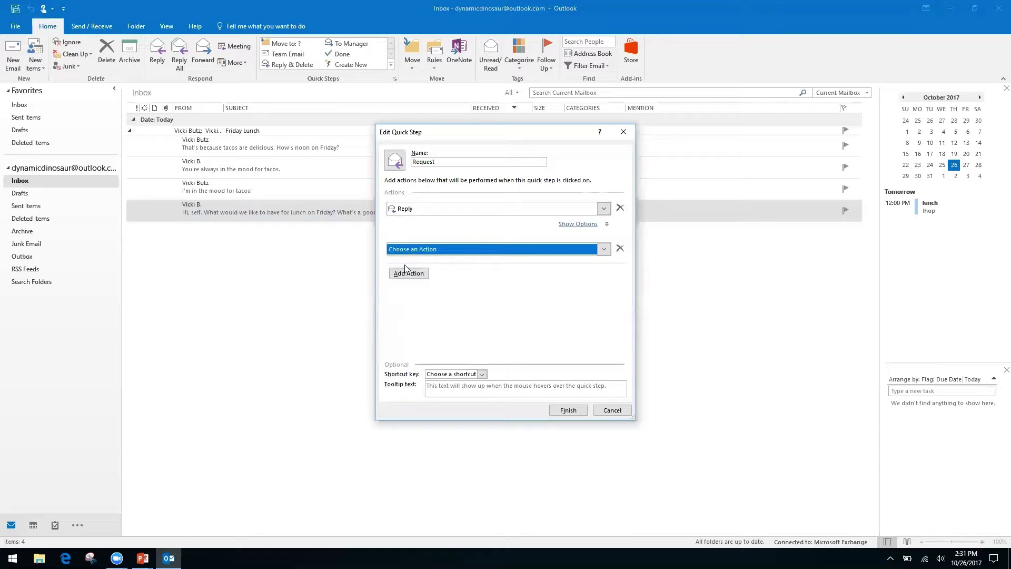
pyautogui.click(604, 249)
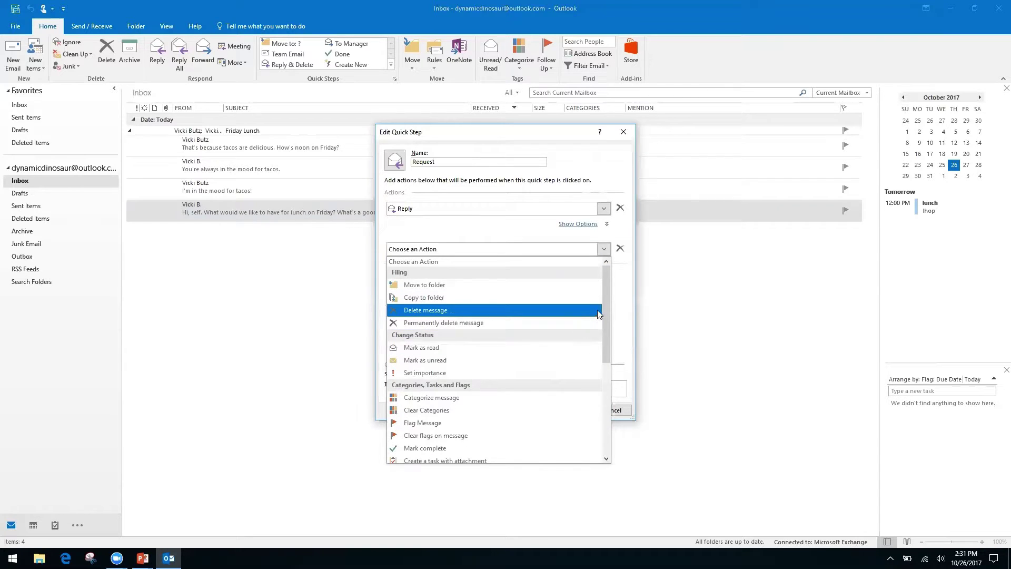
pyautogui.moveTo(604, 316); pyautogui.dragTo(603, 408)
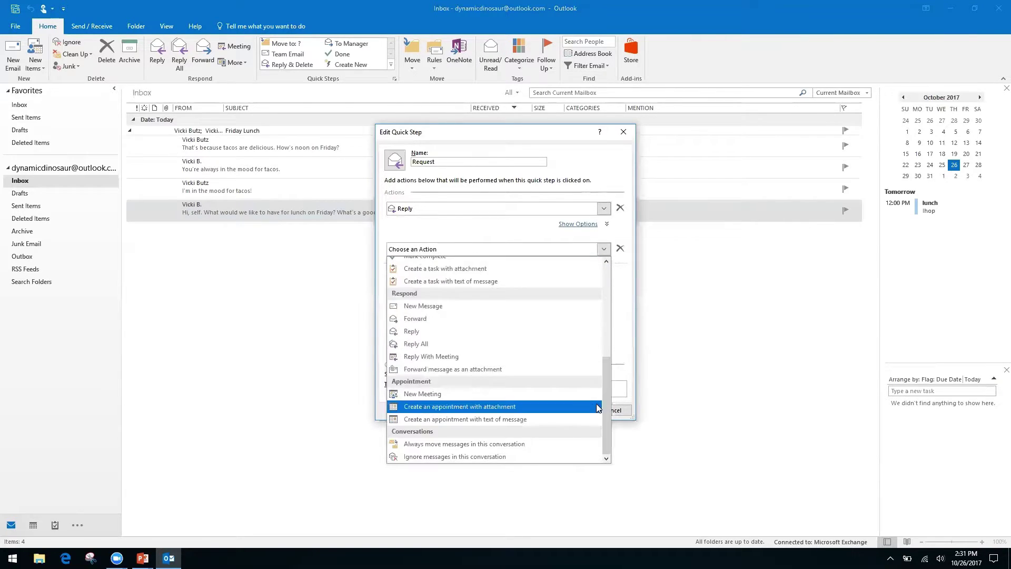
pyautogui.click(428, 319)
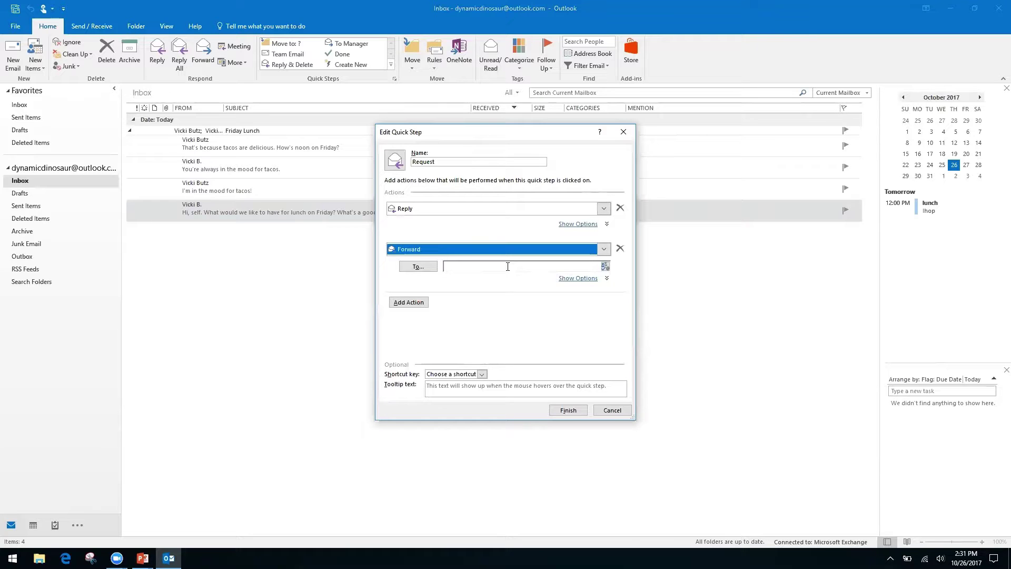
pyautogui.click(502, 266)
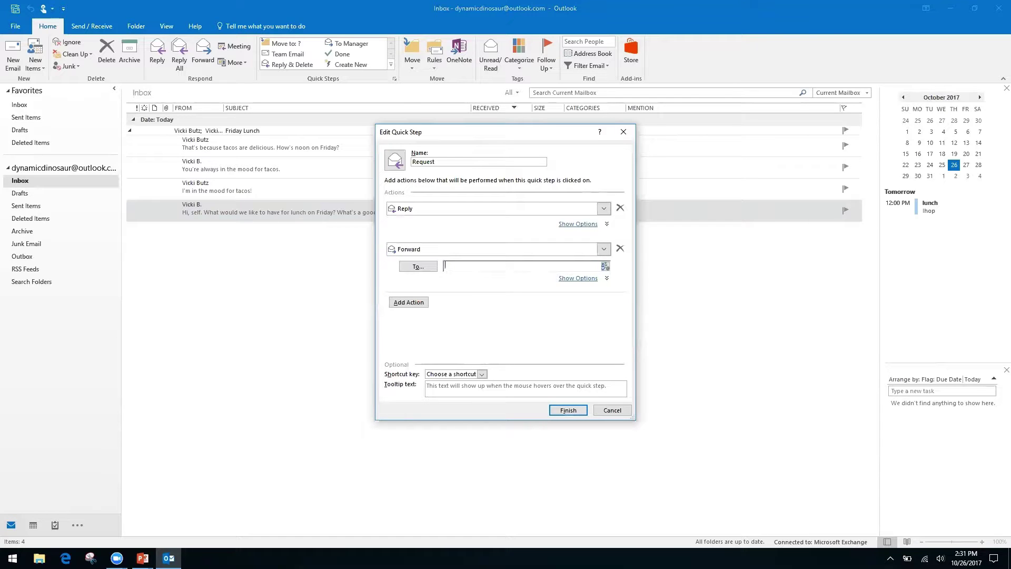
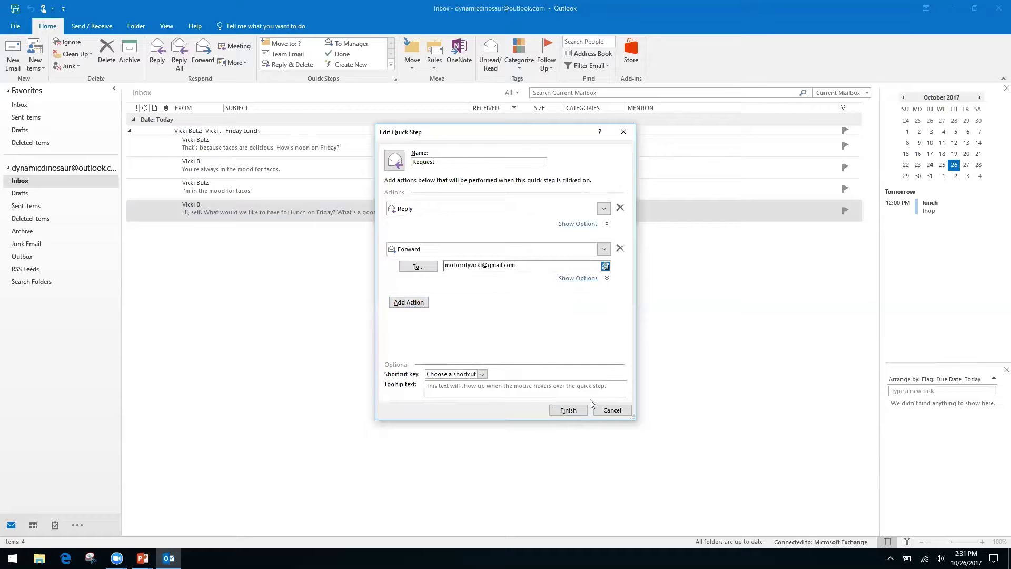
# - Assign the CTRL+SHIFT+2 shortcut key to the Request quick step and finish it
pyautogui.click(482, 375)
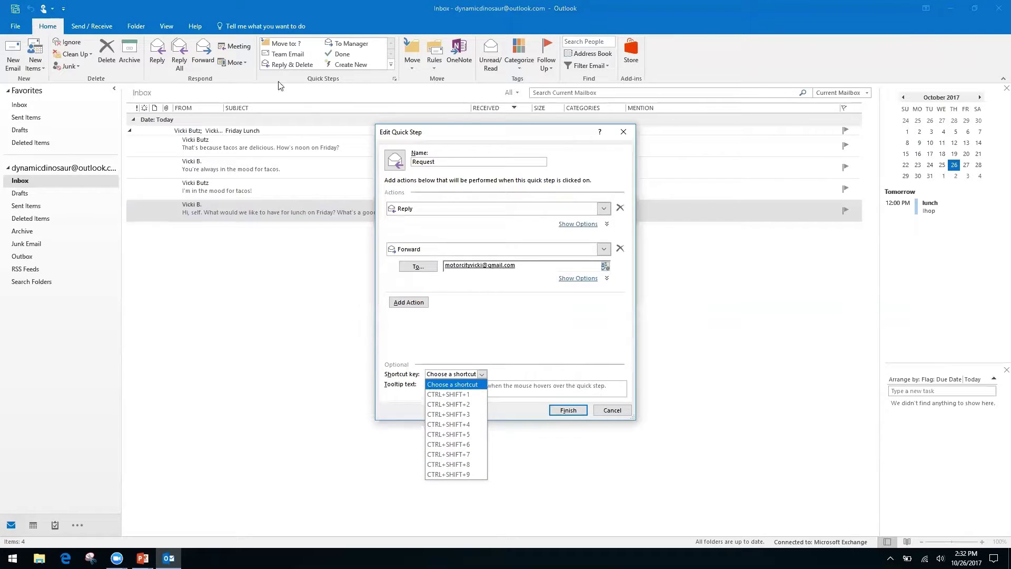
pyautogui.click(462, 405)
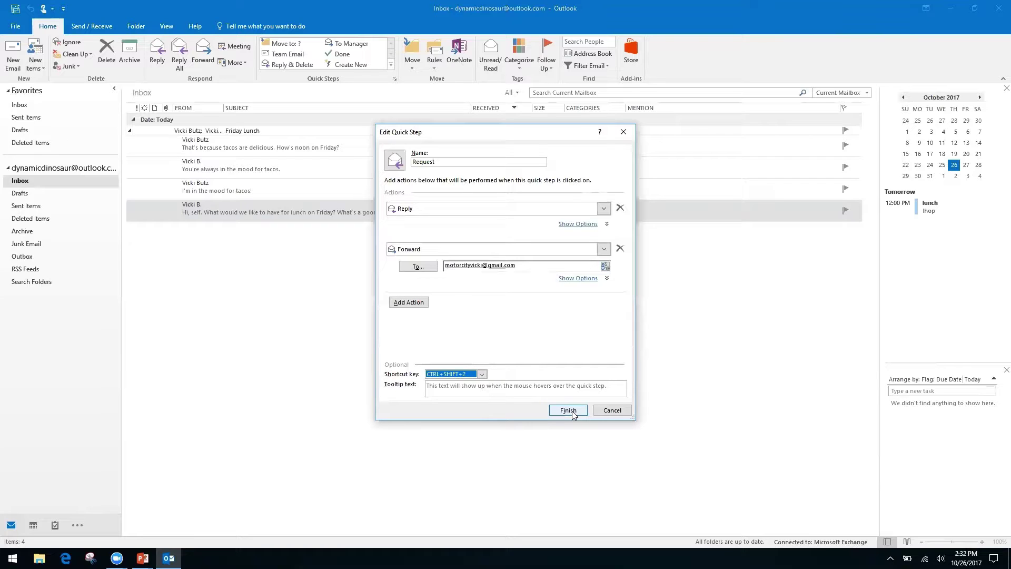
pyautogui.click(568, 410)
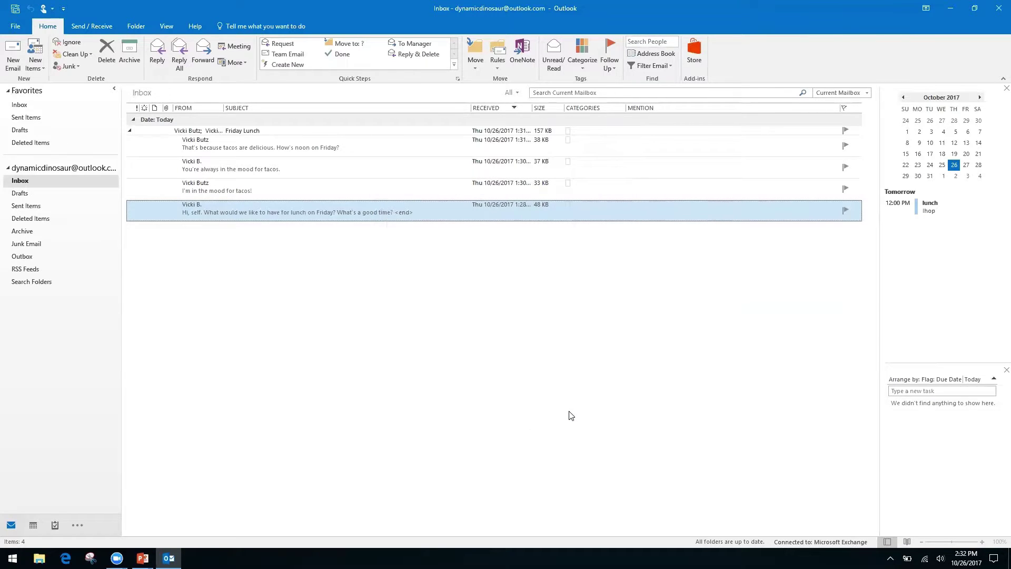
pyautogui.click(274, 189)
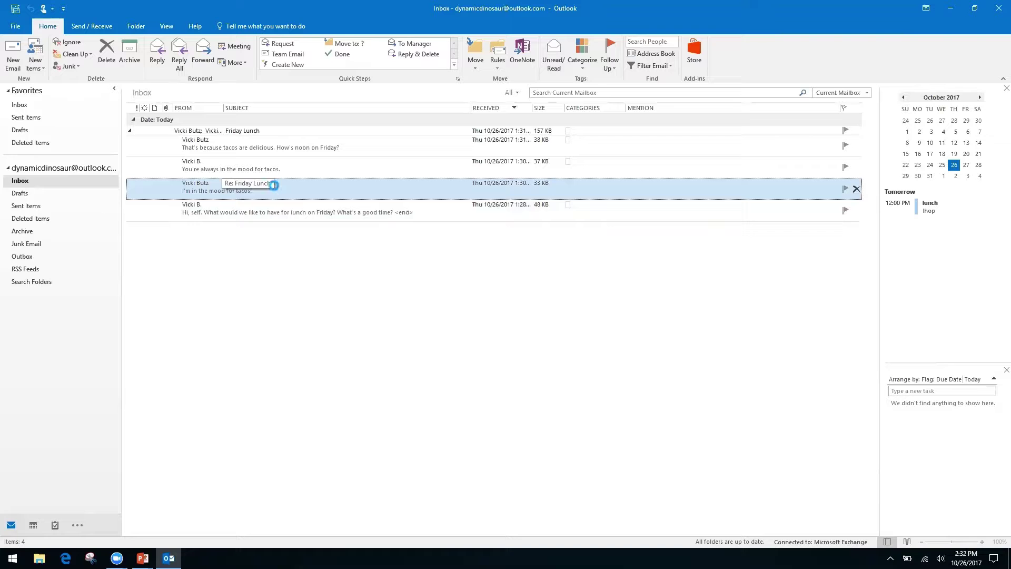
pyautogui.doubleClick(274, 185)
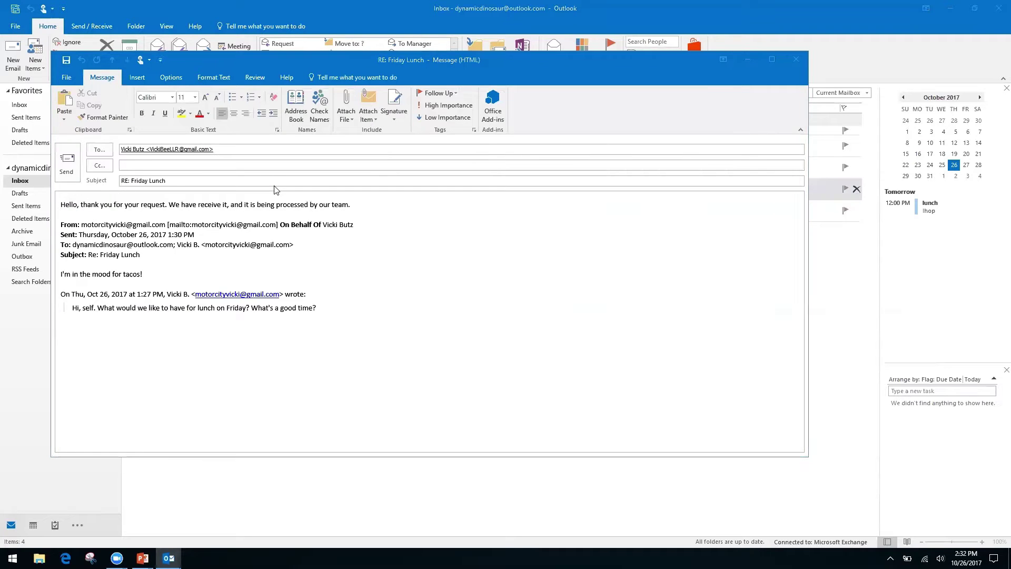
pyautogui.hotkey('ctrl', 'f')
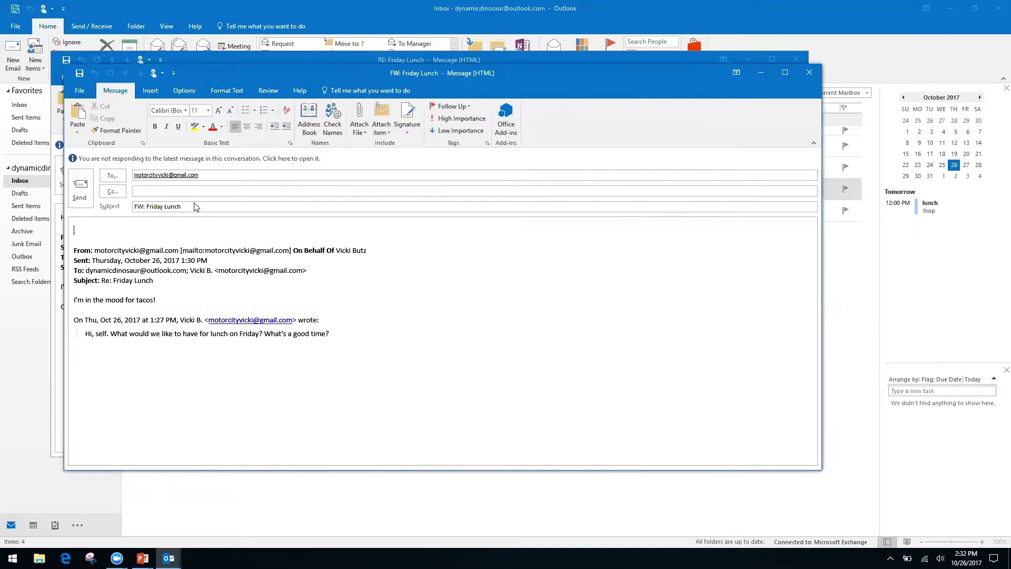
pyautogui.click(807, 74)
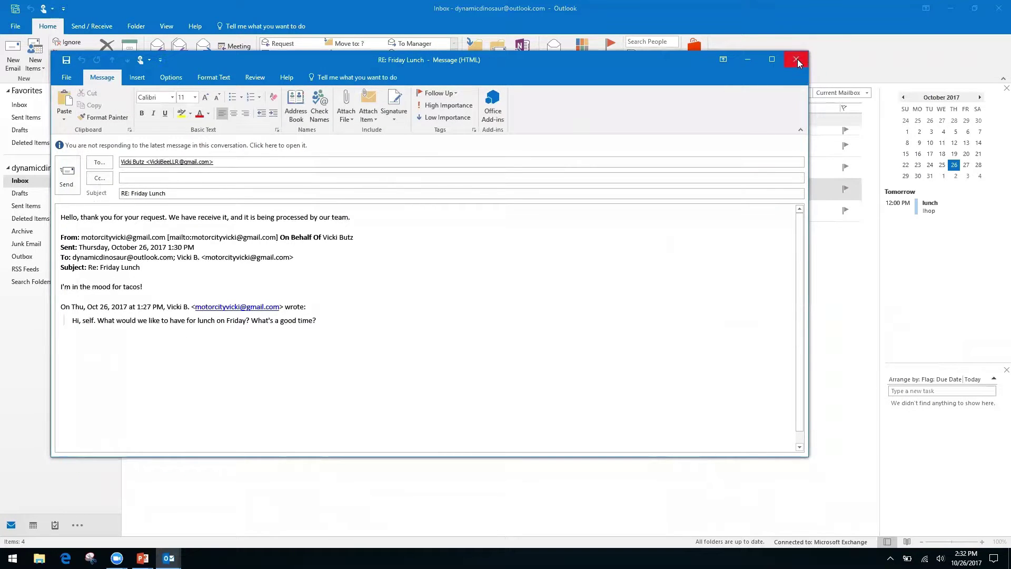
pyautogui.click(796, 60)
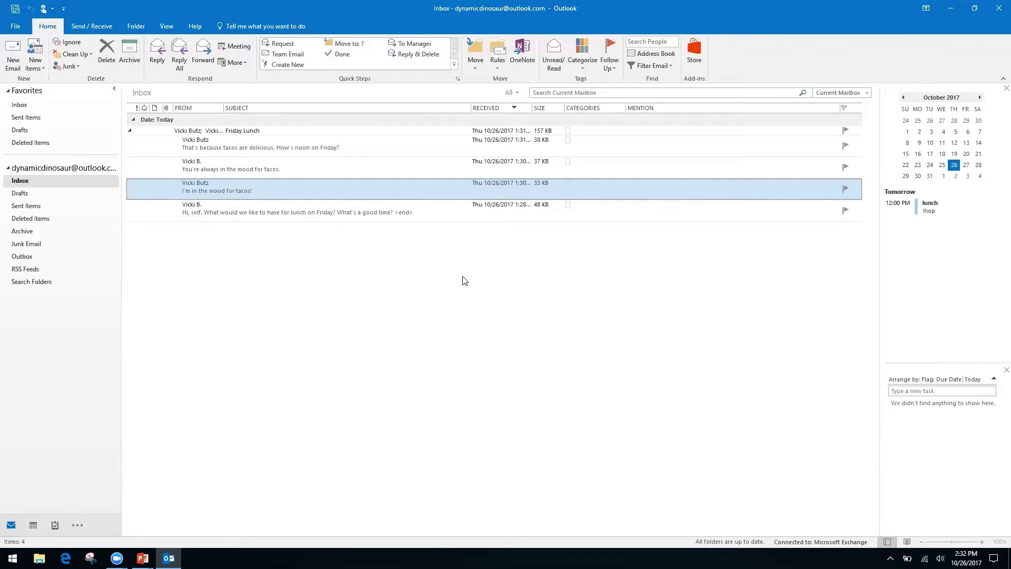
# - Start a new quick step and rename it 'Folders'
pyautogui.click(298, 65)
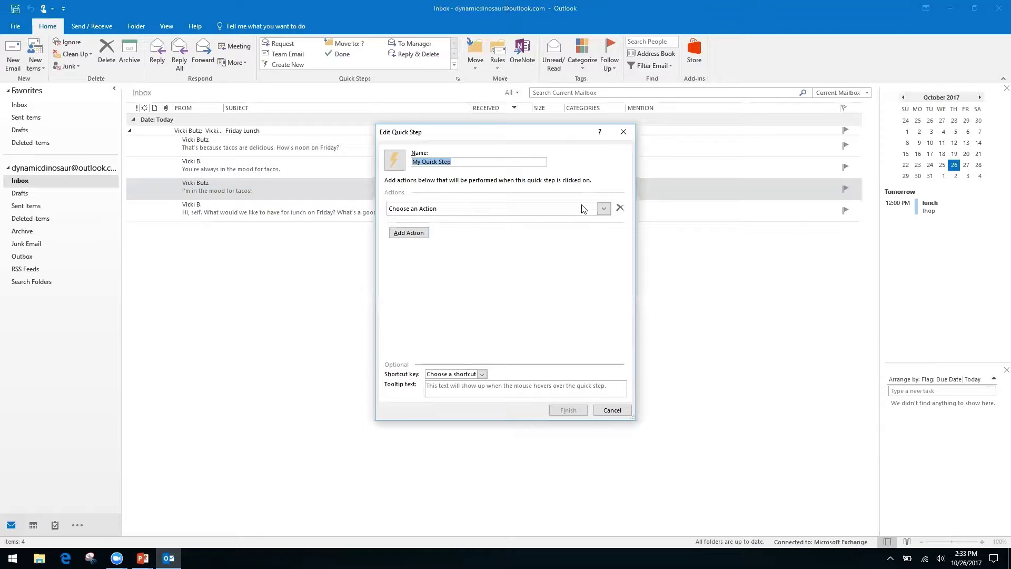
pyautogui.click(604, 209)
pyautogui.click(460, 161)
pyautogui.hotkey('ctrl', 'a')
pyautogui.write('Folders')
# - Choose Move to folder as its action and snooze the Windows update notification
pyautogui.click(604, 208)
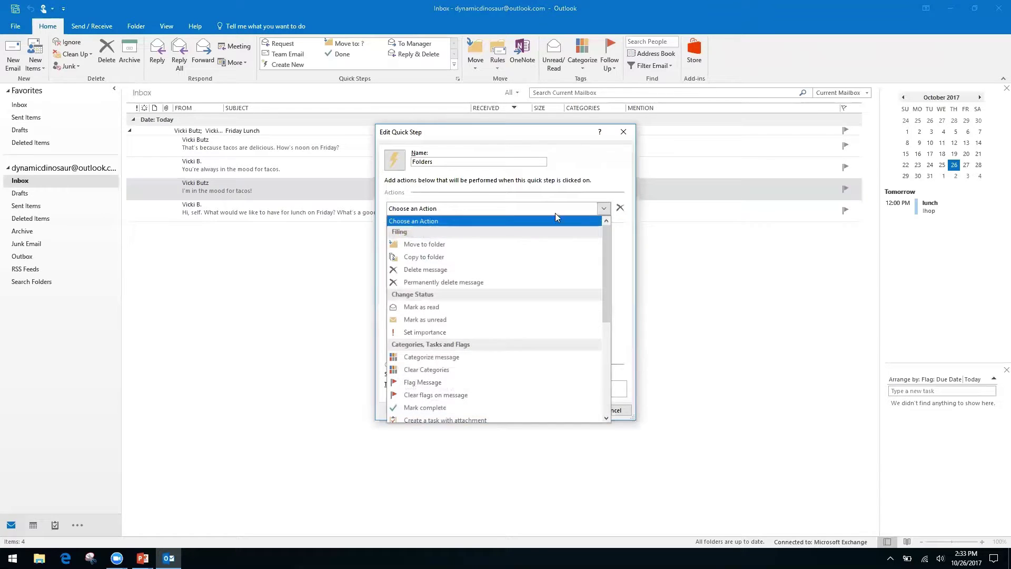
pyautogui.click(460, 248)
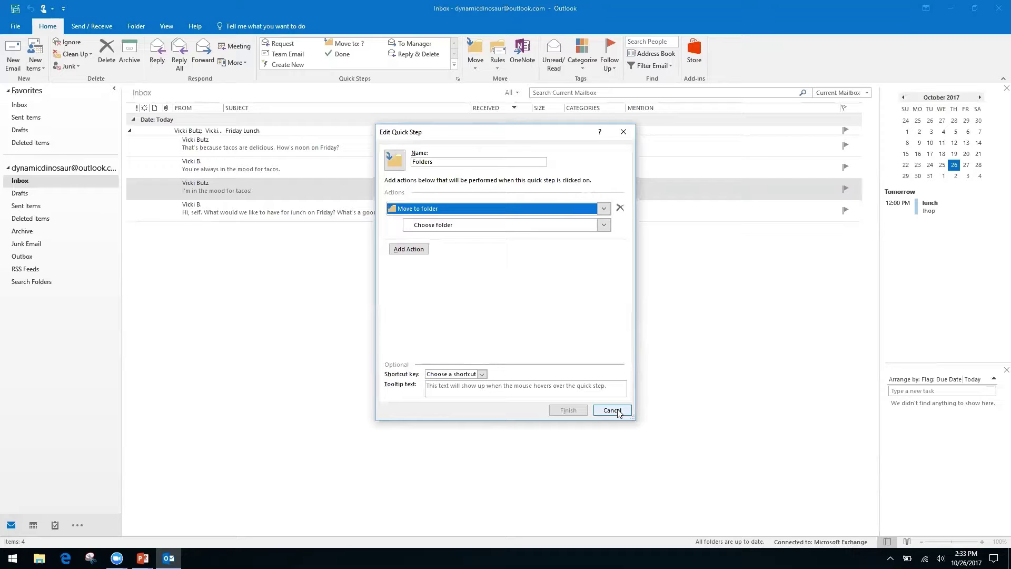
pyautogui.click(612, 410)
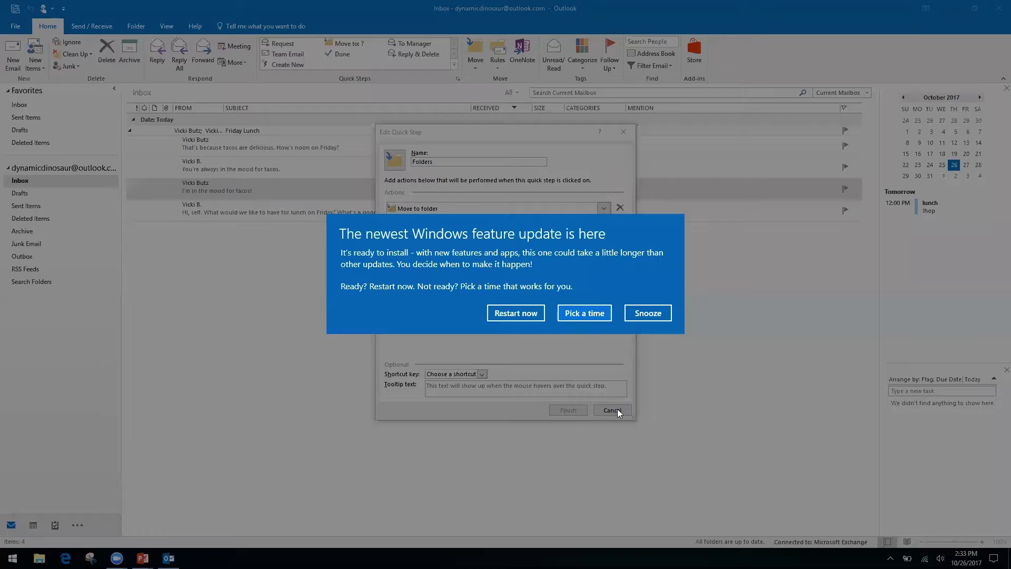
pyautogui.click(655, 316)
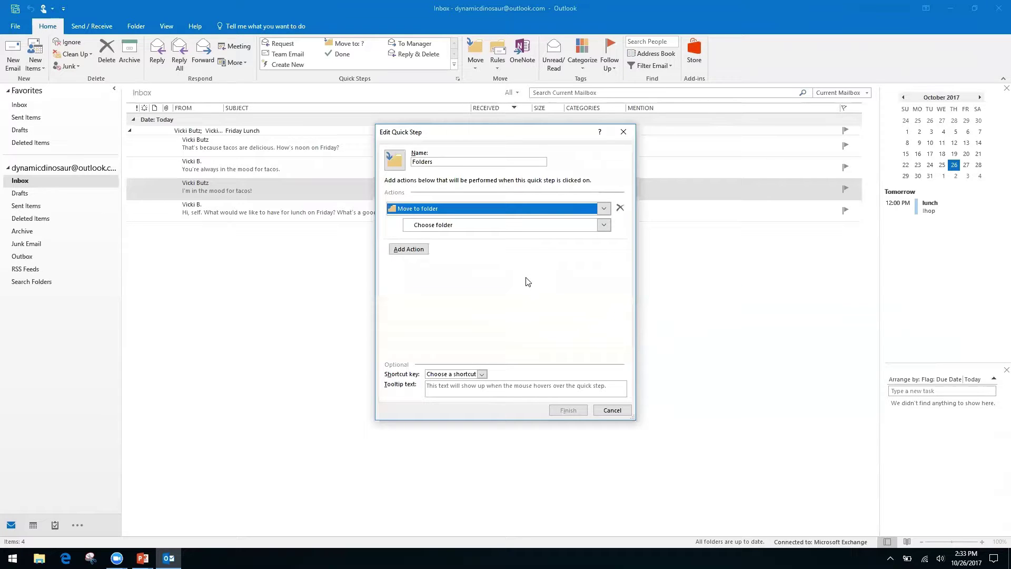
# - Create a new 'Finances' folder under Inbox and set it as the quick step's destination
pyautogui.click(427, 228)
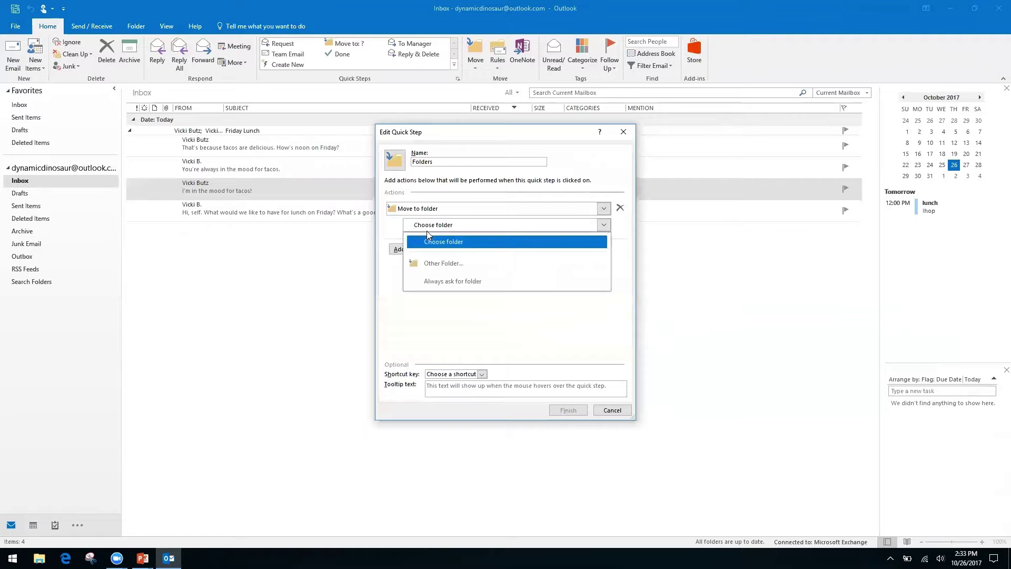
pyautogui.click(459, 264)
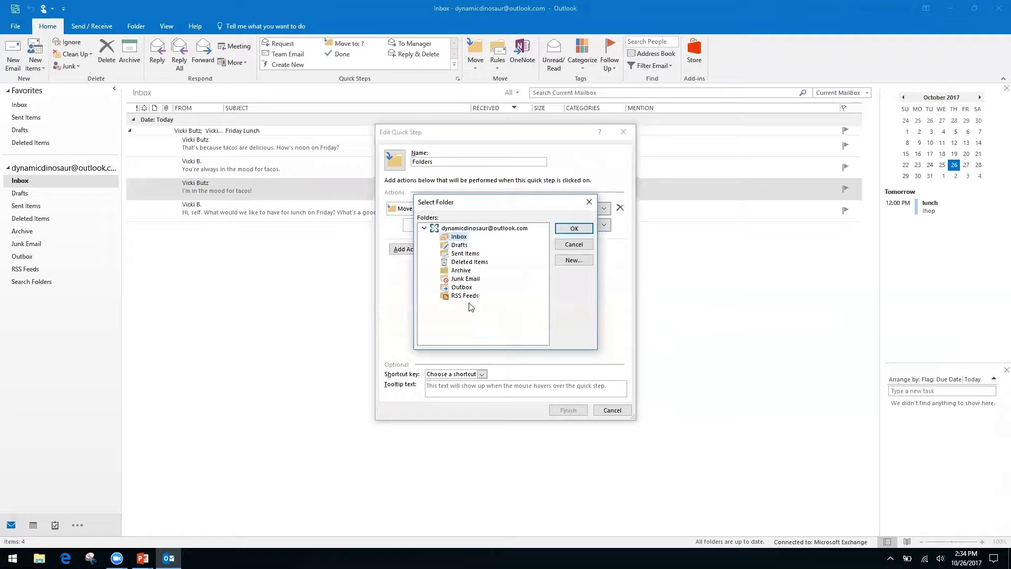
pyautogui.click(572, 261)
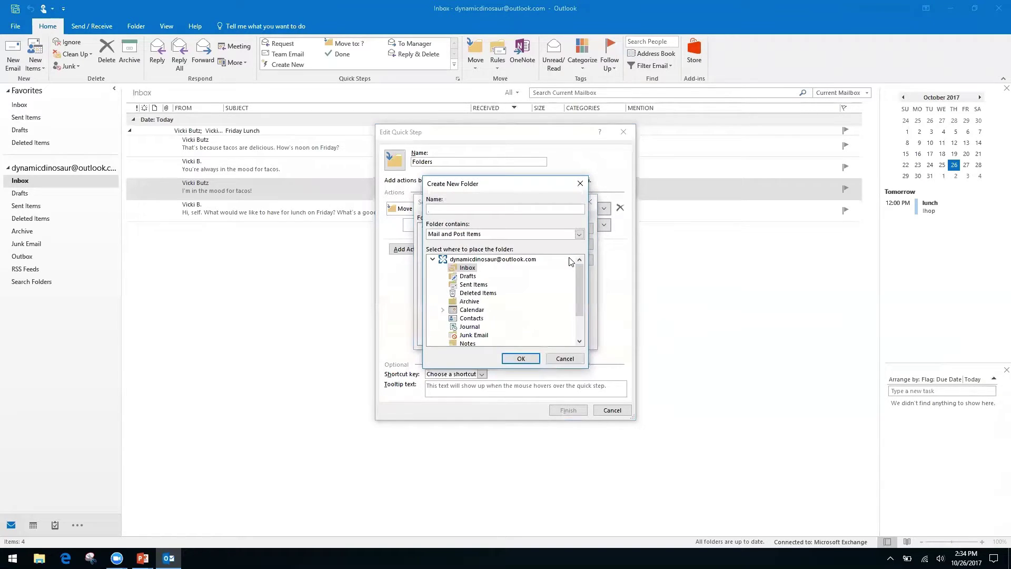
pyautogui.write('Finances')
pyautogui.click(520, 359)
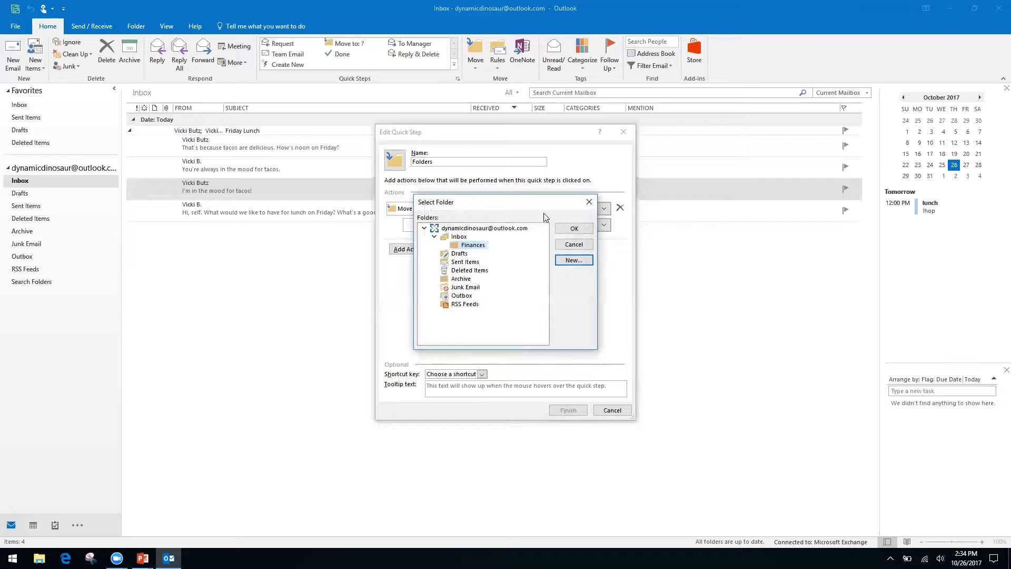
pyautogui.click(566, 230)
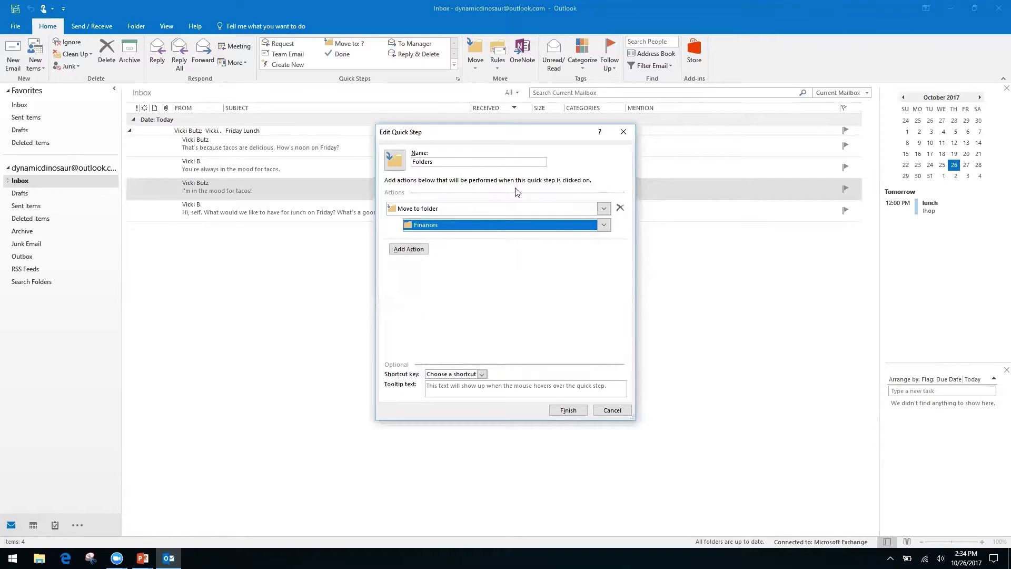
# - Rename the quick step to 'Finances'
pyautogui.click(456, 161)
pyautogui.write('Fina')
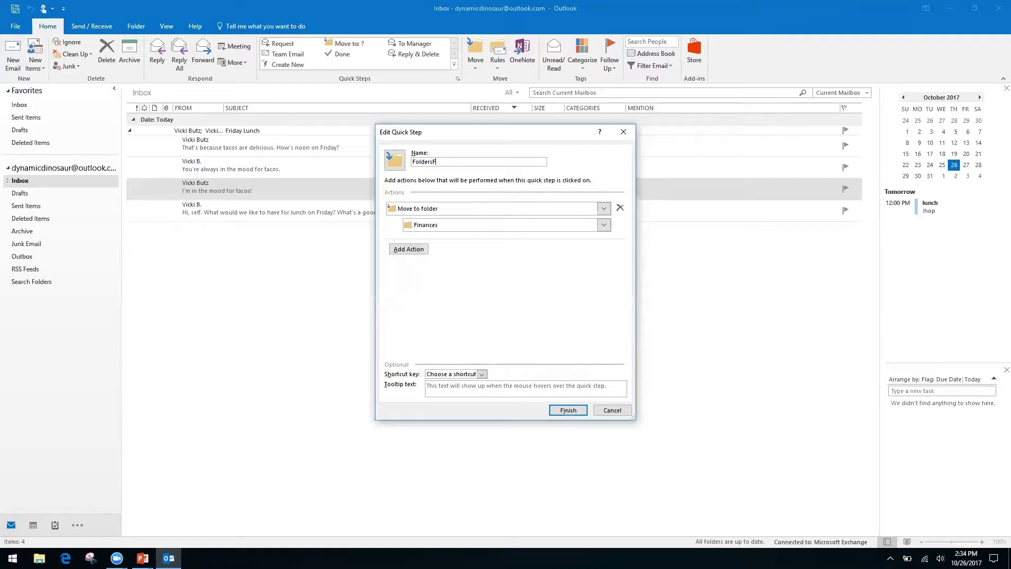
pyautogui.press('BackSpace')
pyautogui.press('BackSpace')
pyautogui.press('BackSpace')
pyautogui.press('BackSpace')
pyautogui.press('BackSpace')
pyautogui.press('BackSpace')
pyautogui.press('BackSpace')
pyautogui.press('BackSpace')
pyautogui.press('BackSpace')
pyautogui.press('BackSpace')
pyautogui.write('Finances')
# - Save the Finances quick step, apply it to the tacos message, and check the Finances folder
pyautogui.click(568, 411)
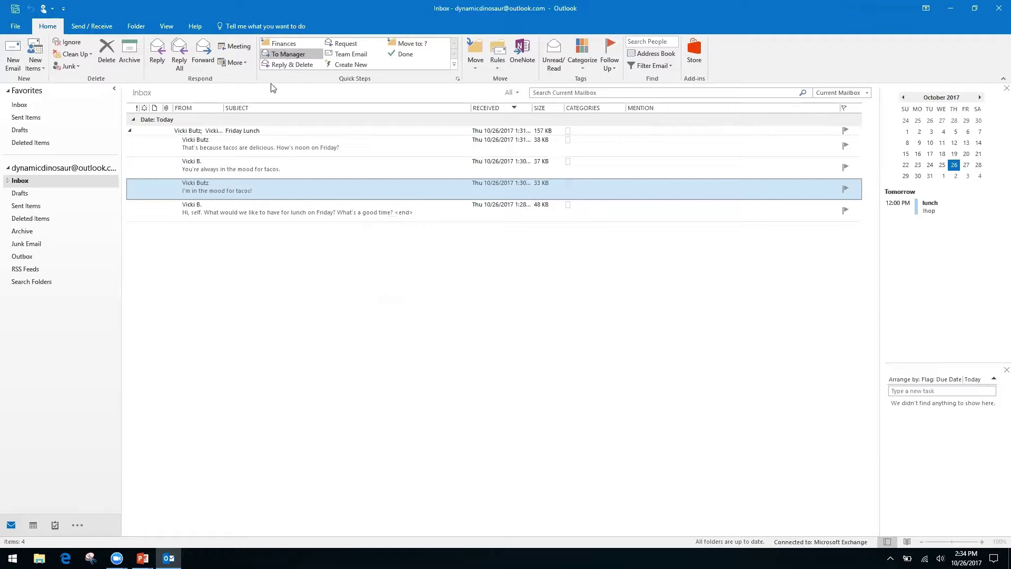
pyautogui.click(285, 46)
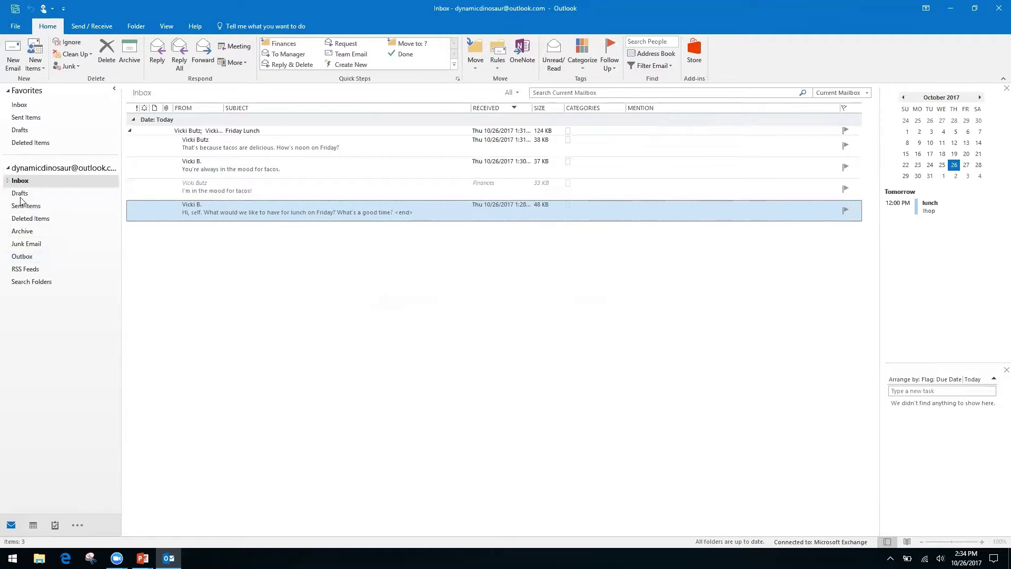
pyautogui.click(8, 181)
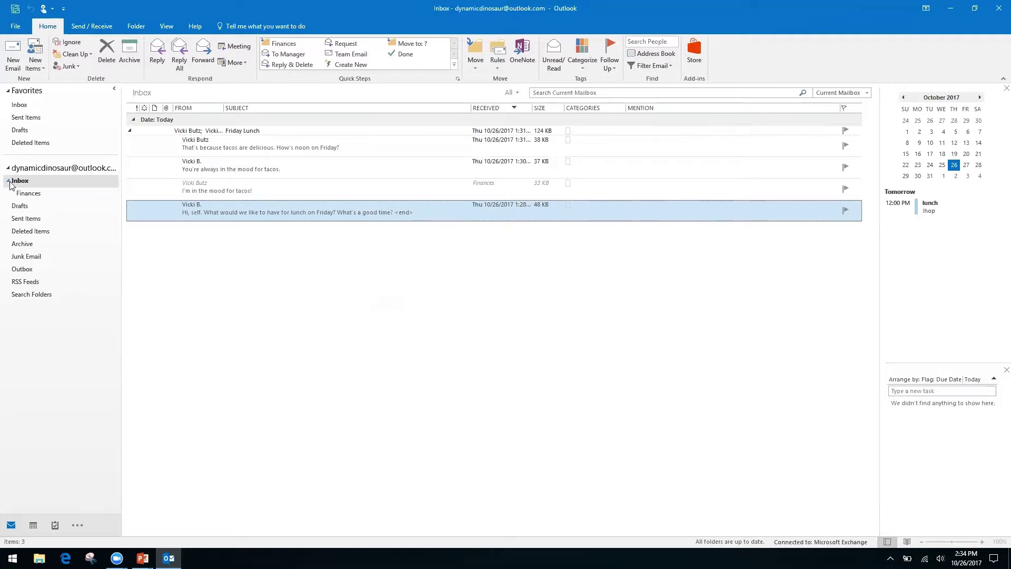
pyautogui.click(34, 195)
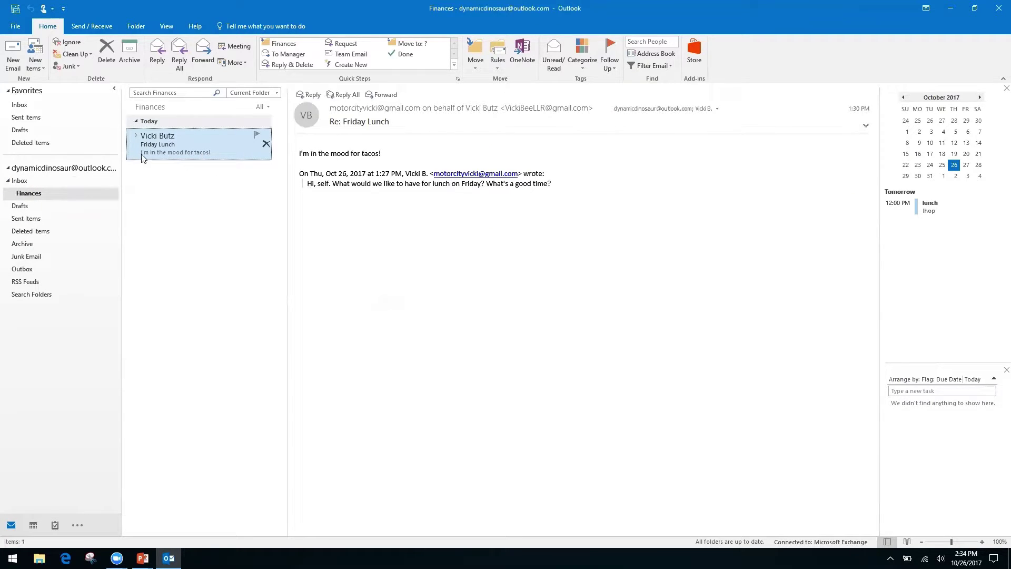
pyautogui.click(23, 185)
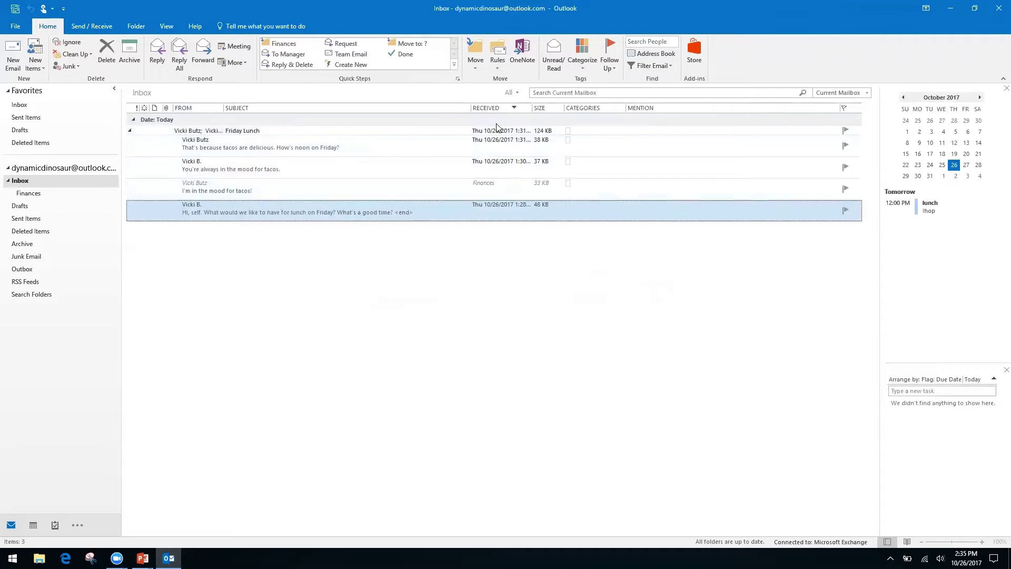
# - Expand the Friday Lunch conversation and briefly open the 'Re: Friday Lunch' message in its own window
pyautogui.click(129, 130)
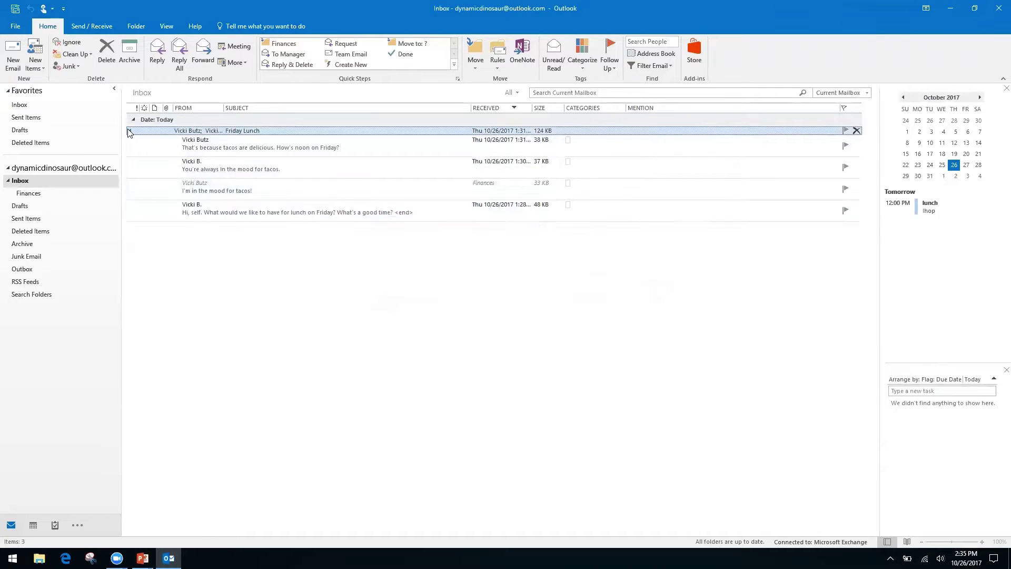
pyautogui.click(129, 131)
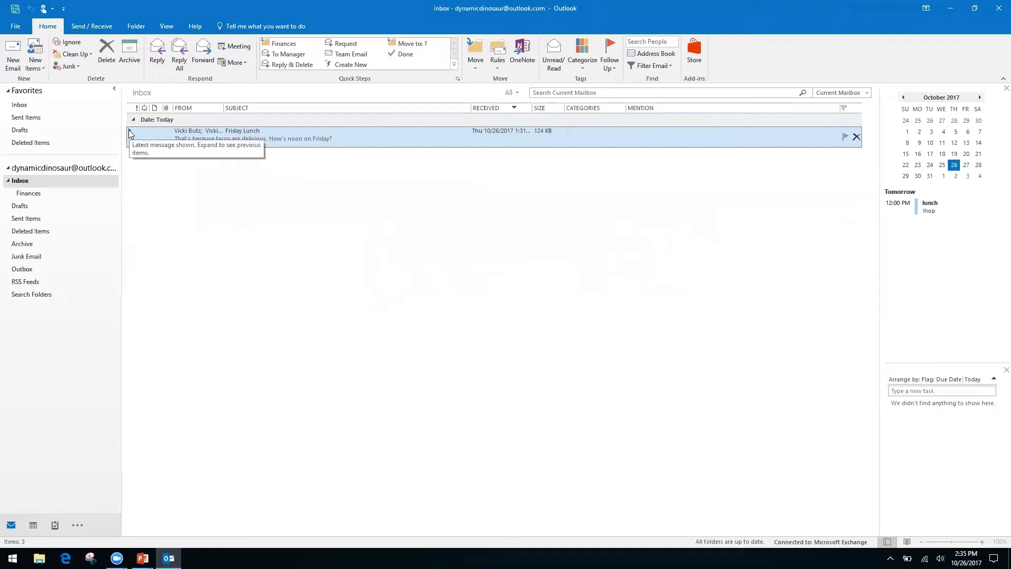
pyautogui.moveTo(122, 141); pyautogui.dragTo(122, 142)
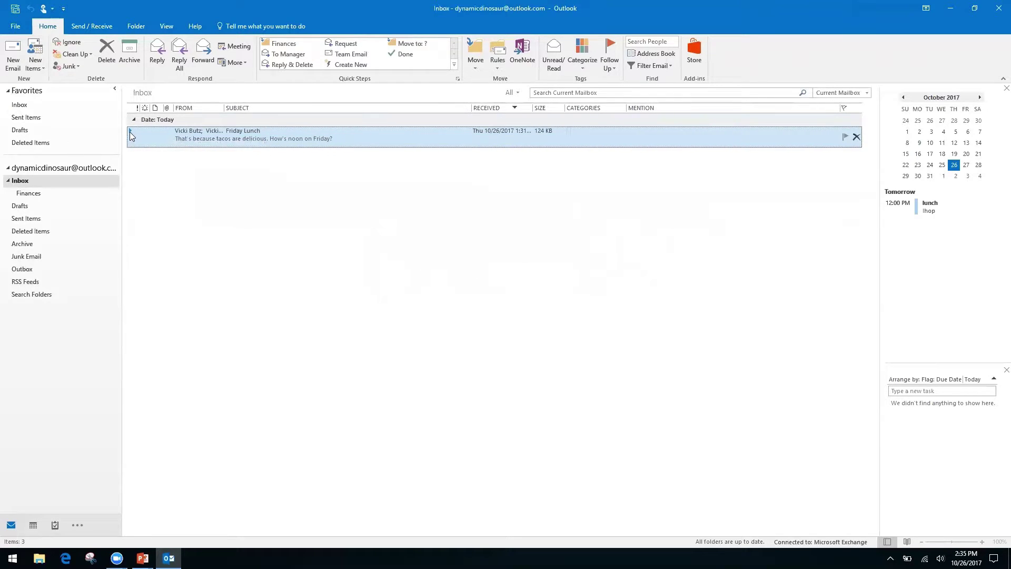
pyautogui.click(132, 131)
pyautogui.click(132, 131)
pyautogui.doubleClick(132, 136)
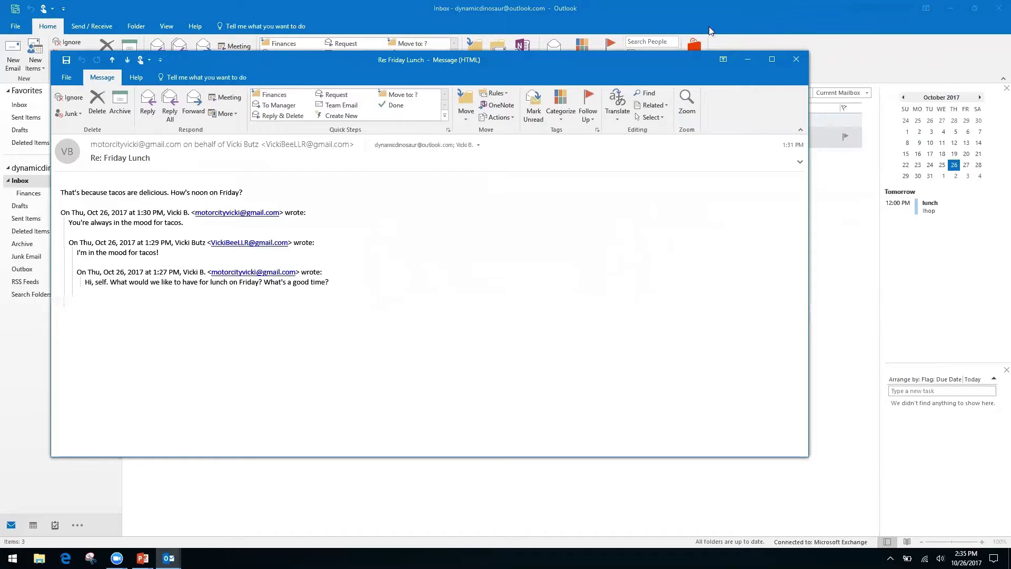
pyautogui.click(796, 60)
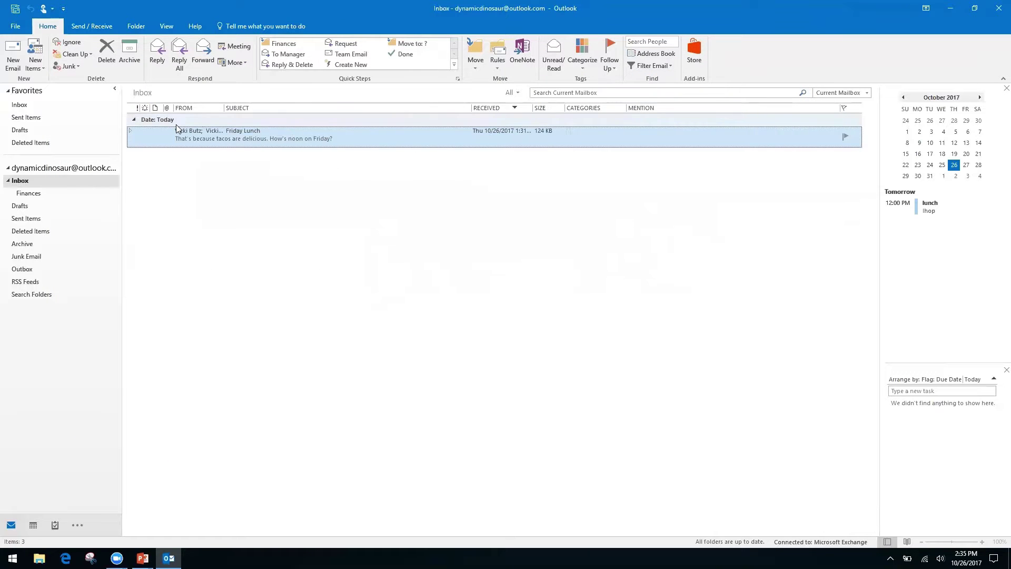
# - Delete the 'You're always in the mood for tacos.' message from the Friday Lunch conversation
pyautogui.click(130, 130)
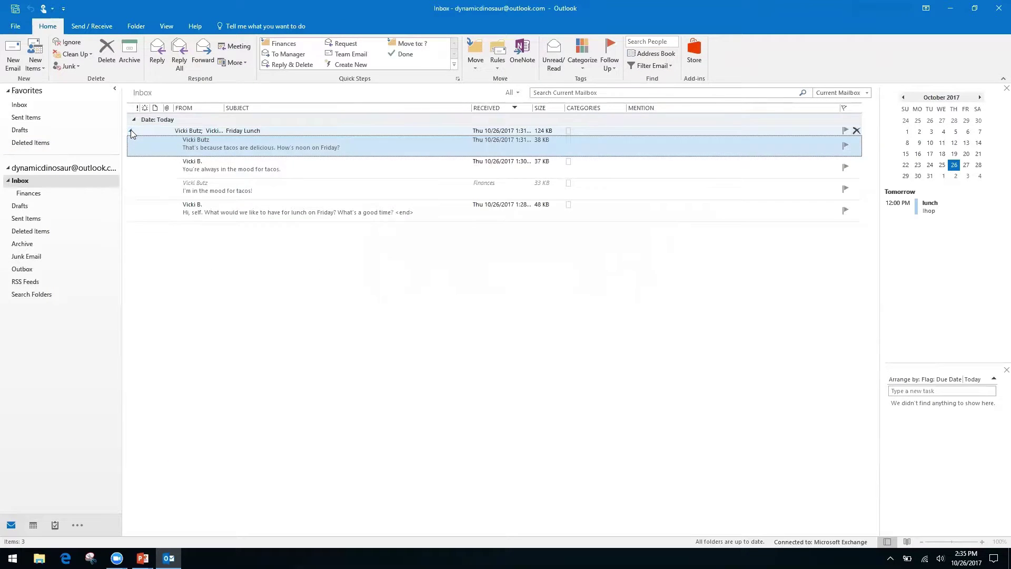
pyautogui.click(356, 184)
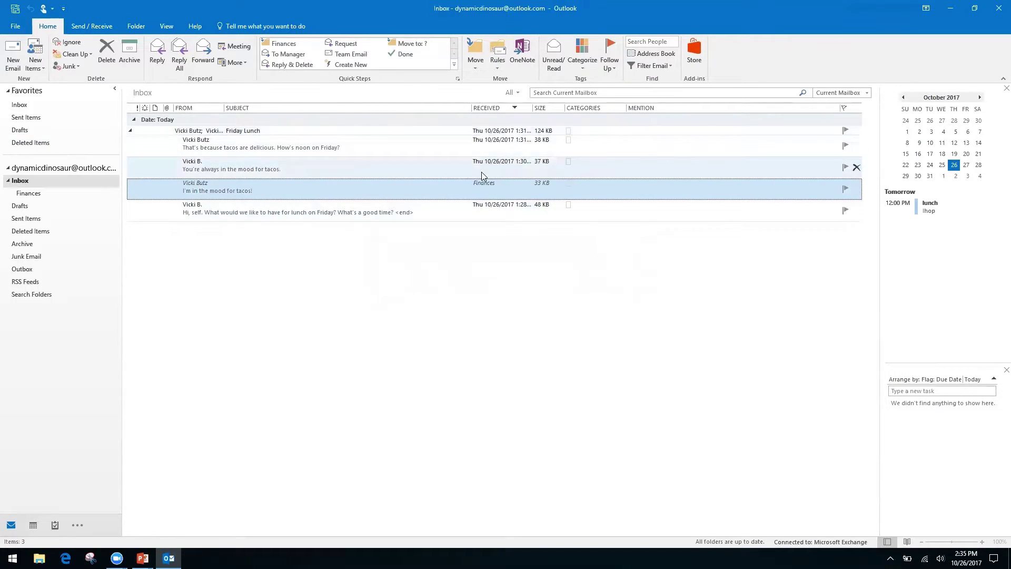
pyautogui.click(352, 166)
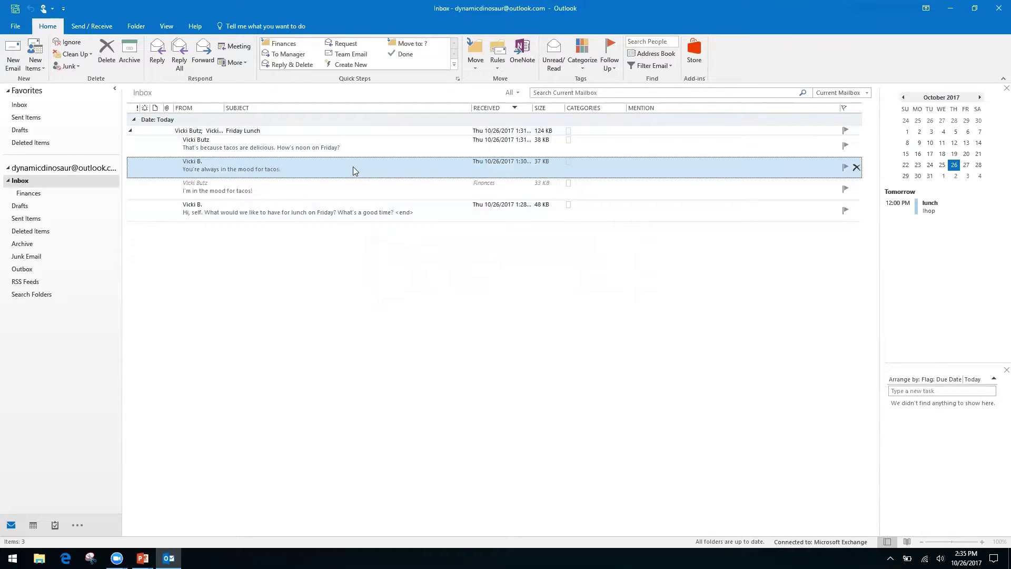
pyautogui.click(107, 55)
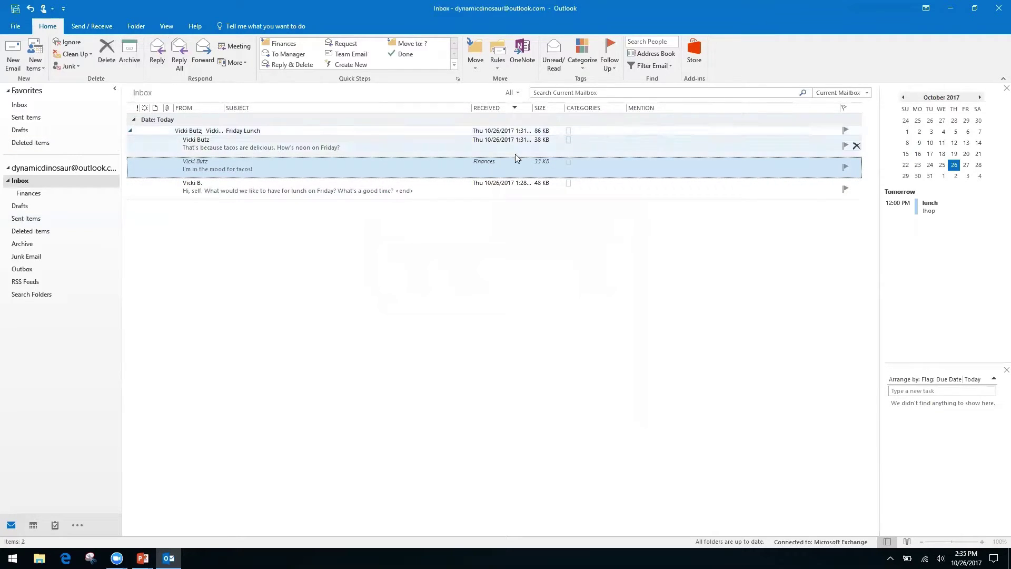
# - Collapse the Friday Lunch conversation and switch over to the PowerPoint title slide
pyautogui.click(498, 190)
pyautogui.click(495, 163)
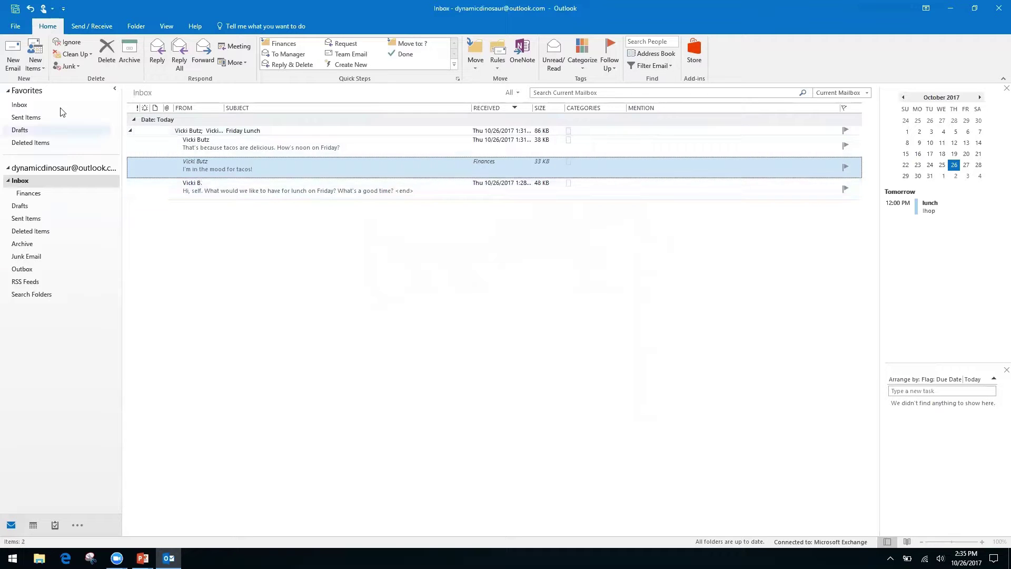
pyautogui.click(131, 132)
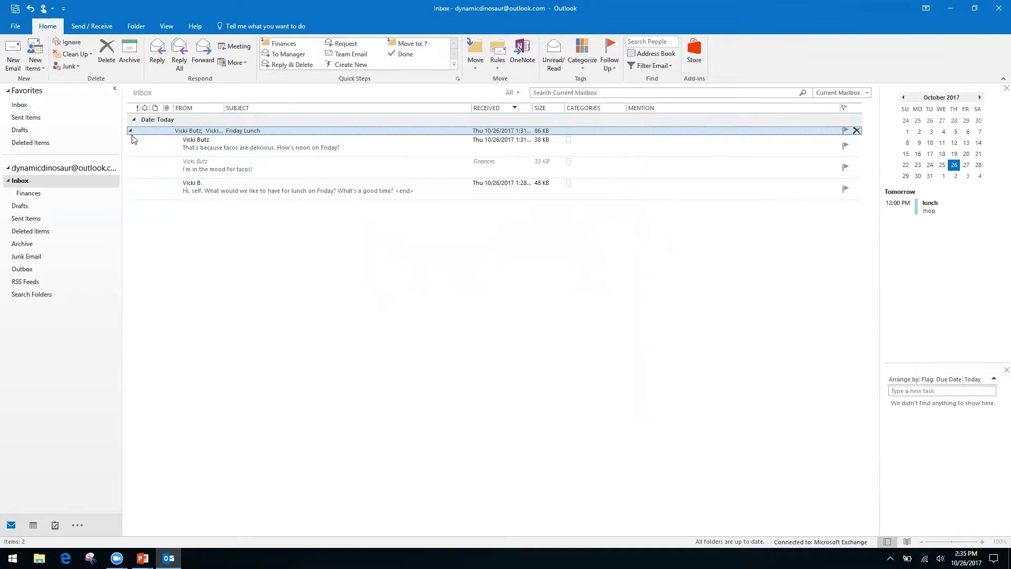
pyautogui.click(130, 131)
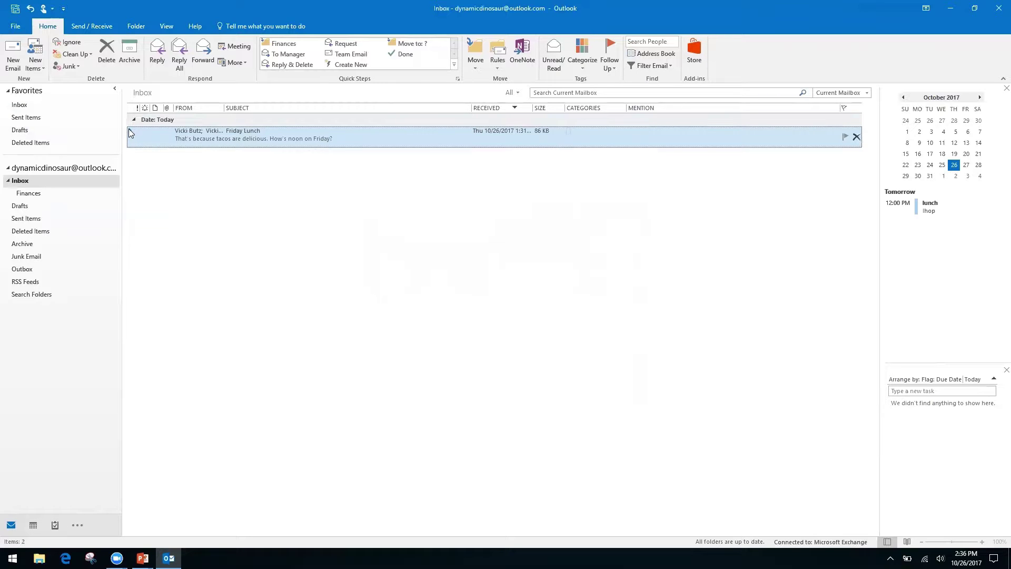
pyautogui.click(130, 129)
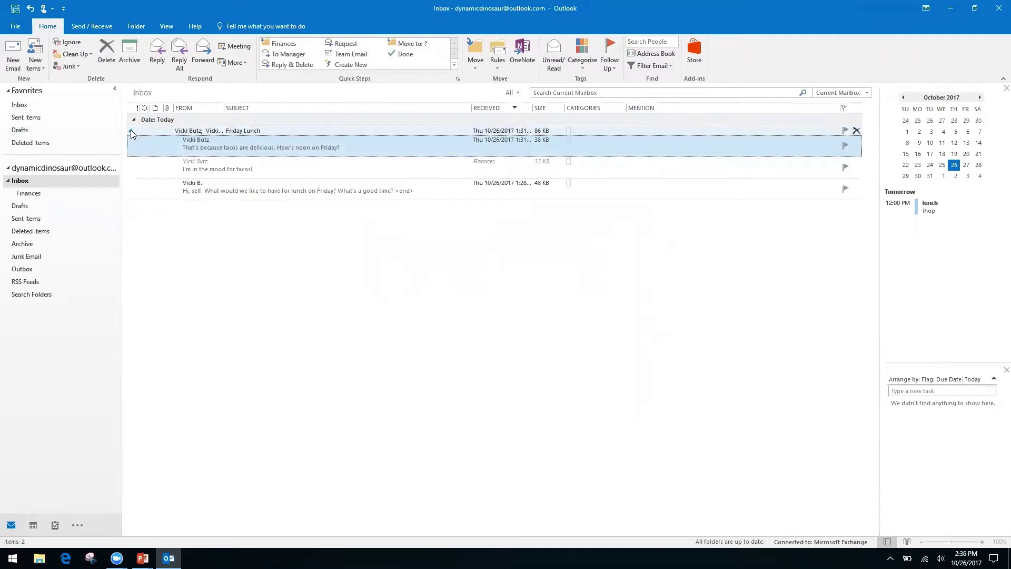
pyautogui.click(131, 132)
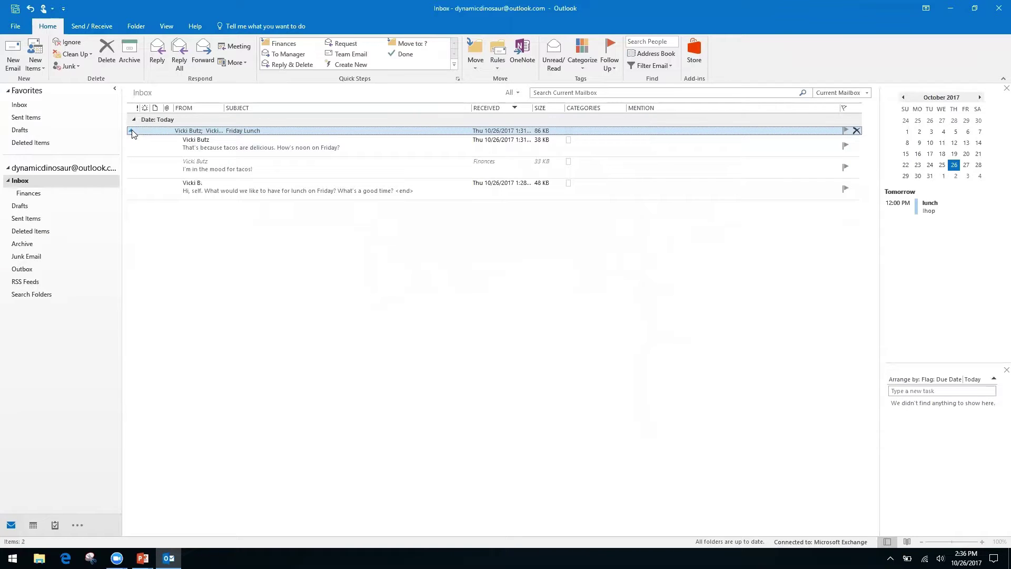
pyautogui.click(132, 131)
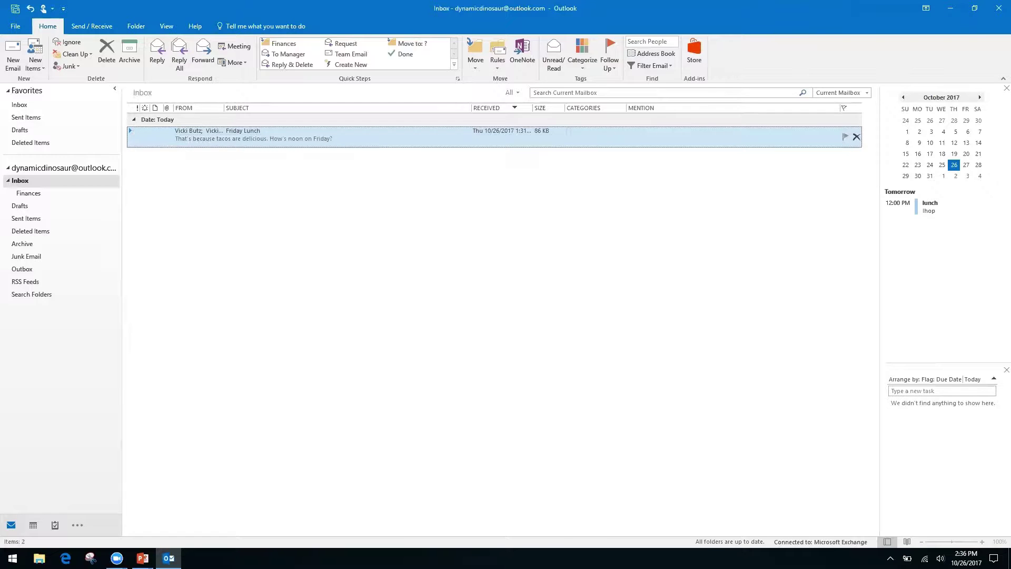
pyautogui.hotkey('alt', 'Tab')
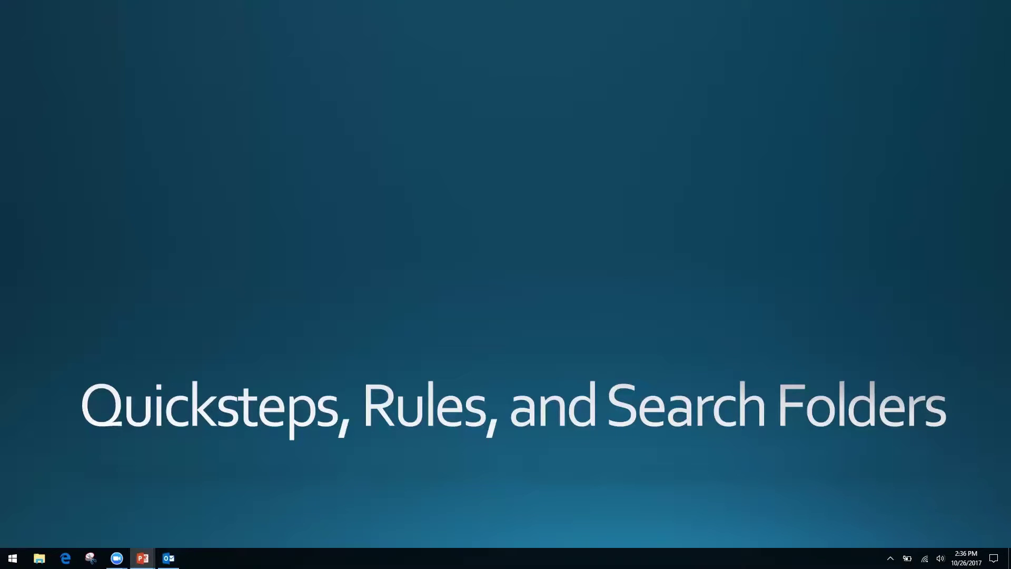
# - Alt+Tab from the 'Quicksteps, Rules, and Search Folders' slide back to Outlook's Inbox
pyautogui.hotkey('alt', 'Tab')
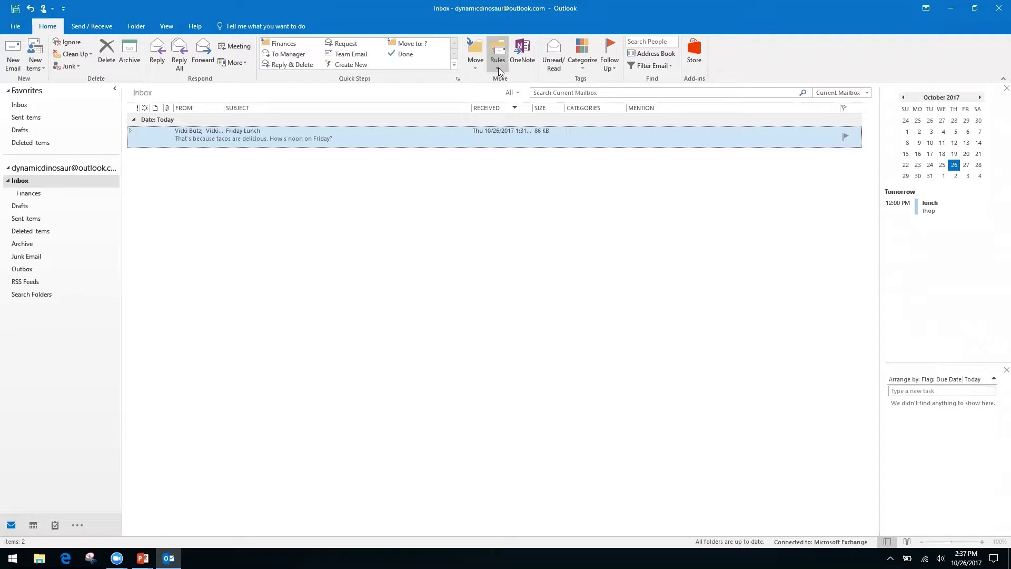
# - From the Inbox, start a new rule and open the full Rules Wizard's conditions list
pyautogui.click(38, 314)
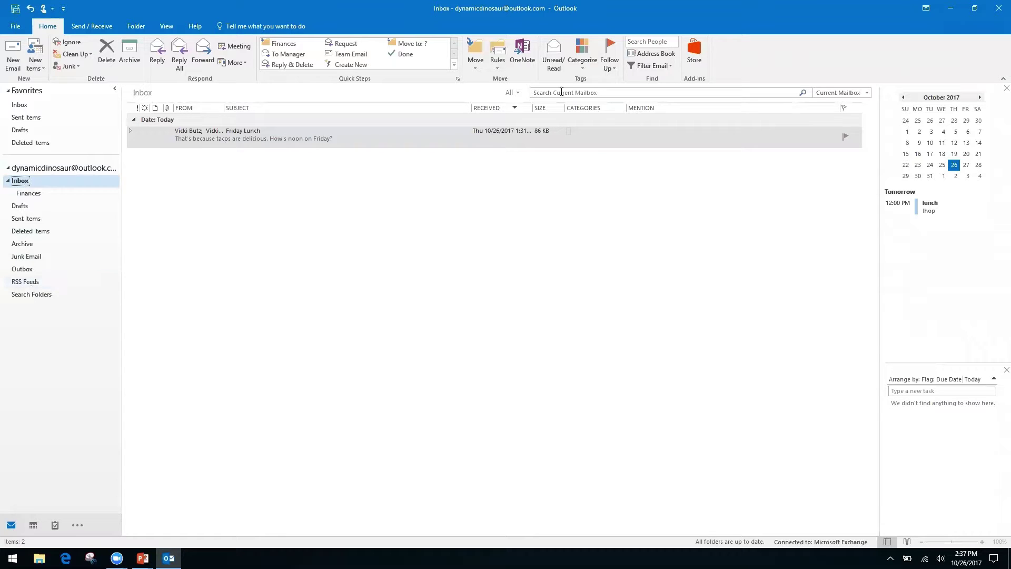
pyautogui.click(496, 70)
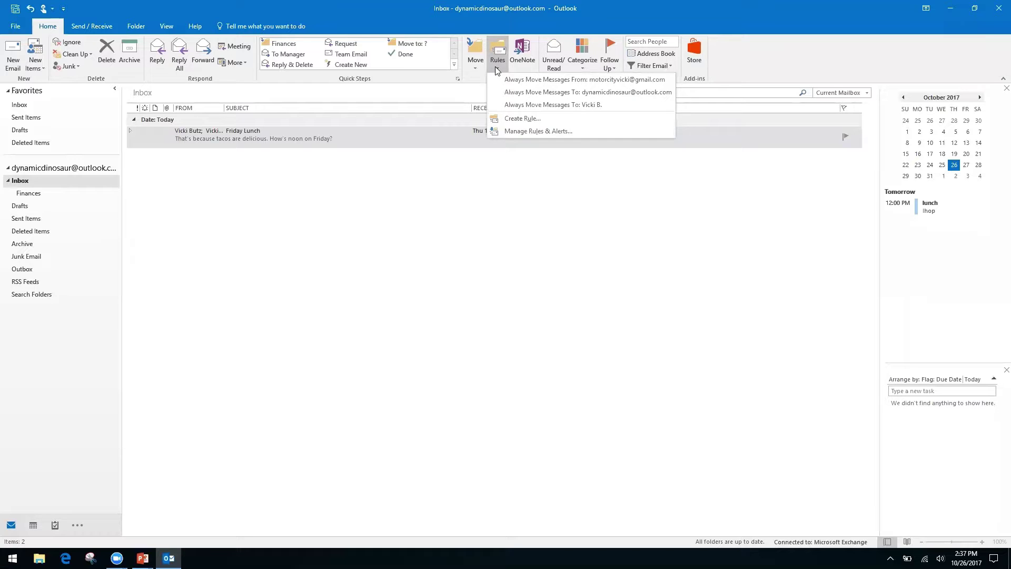
pyautogui.click(520, 119)
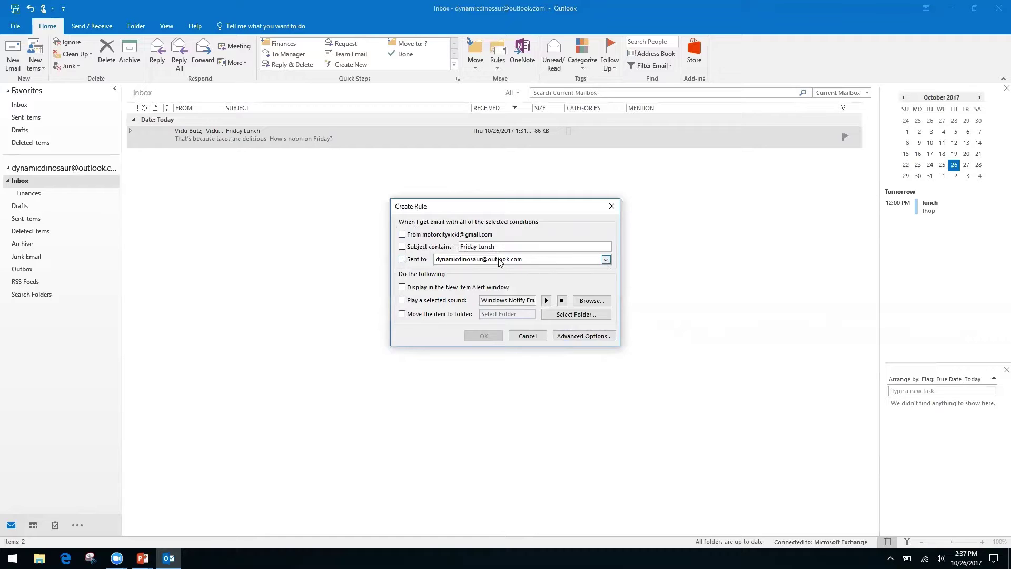
pyautogui.click(572, 335)
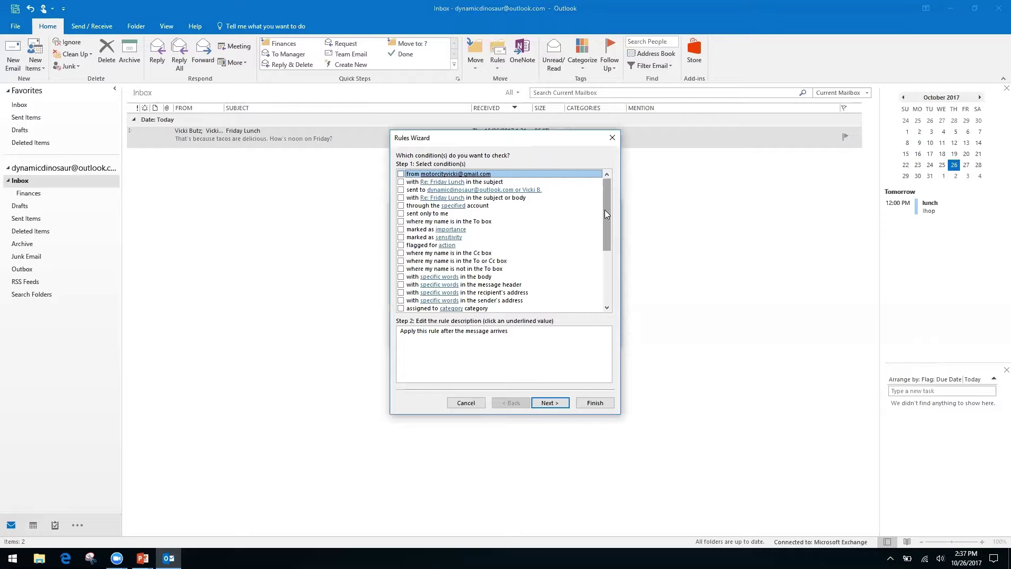
# - Set the rule condition to 'where my name is not in the To box' instead of the Cc condition
pyautogui.click(401, 252)
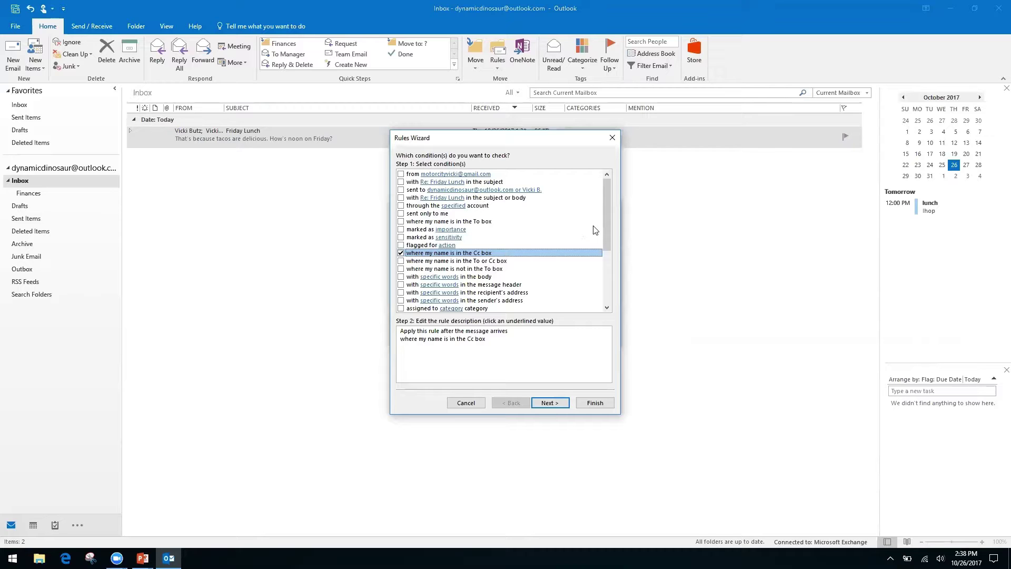
pyautogui.click(401, 253)
pyautogui.click(400, 269)
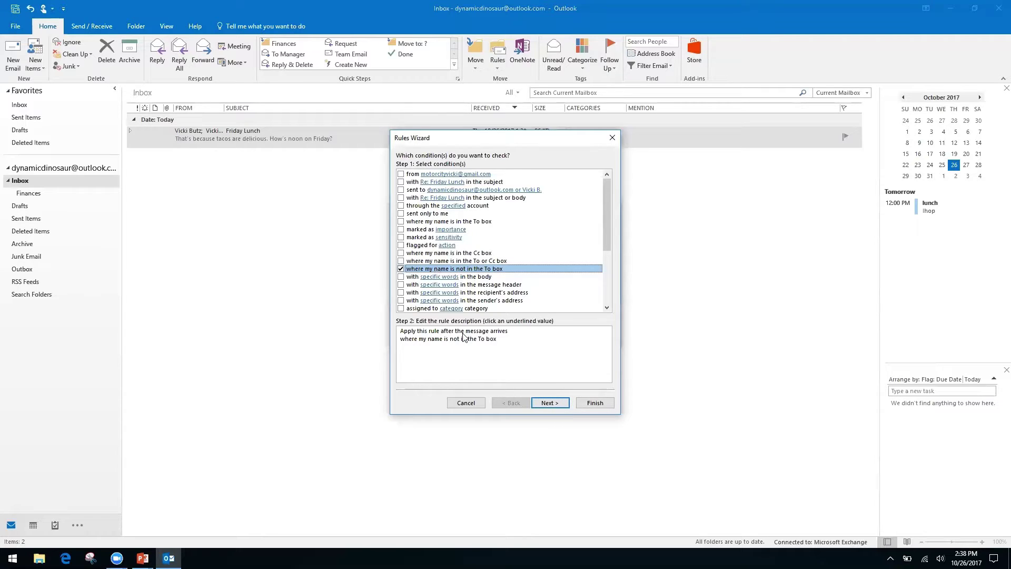
pyautogui.click(558, 405)
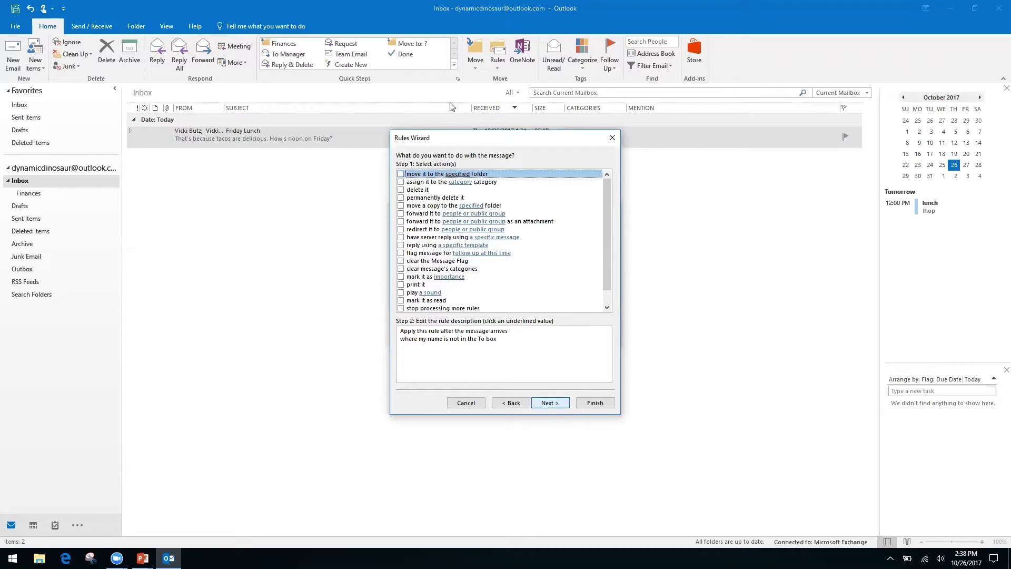
# - Make the rule move messages to a new 'Inbox CC' folder created under Inbox
pyautogui.click(401, 174)
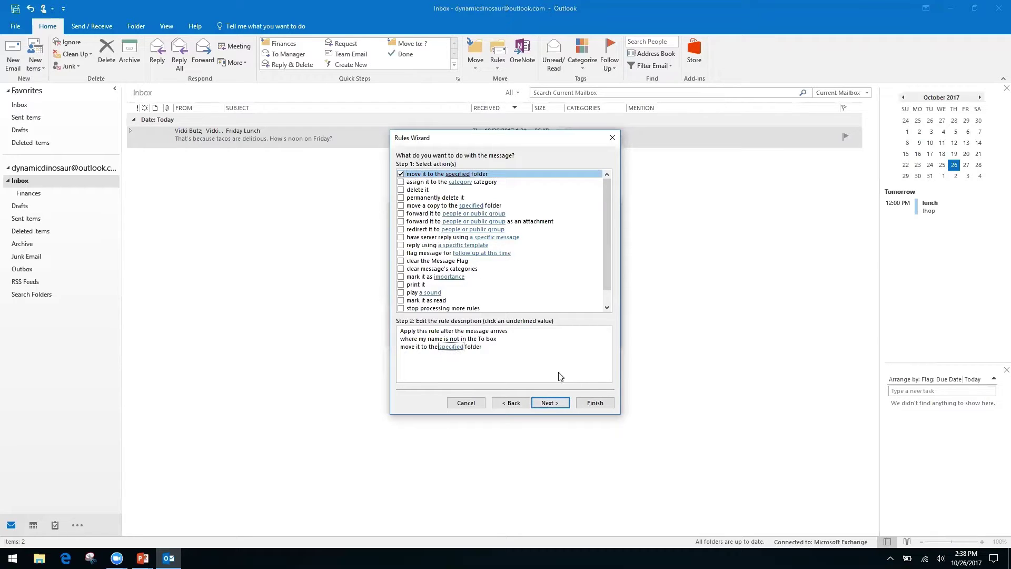
pyautogui.click(451, 348)
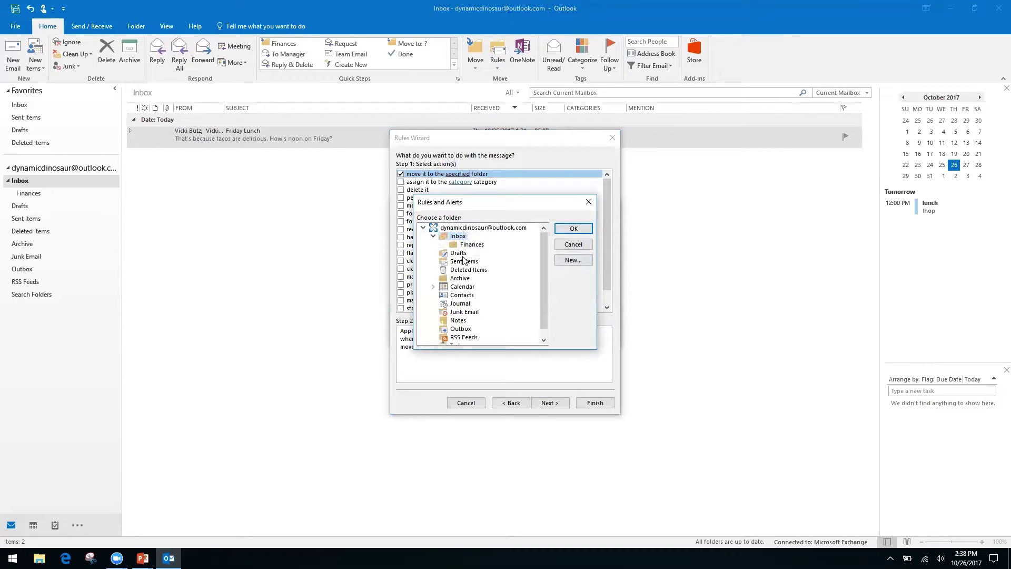
pyautogui.click(573, 260)
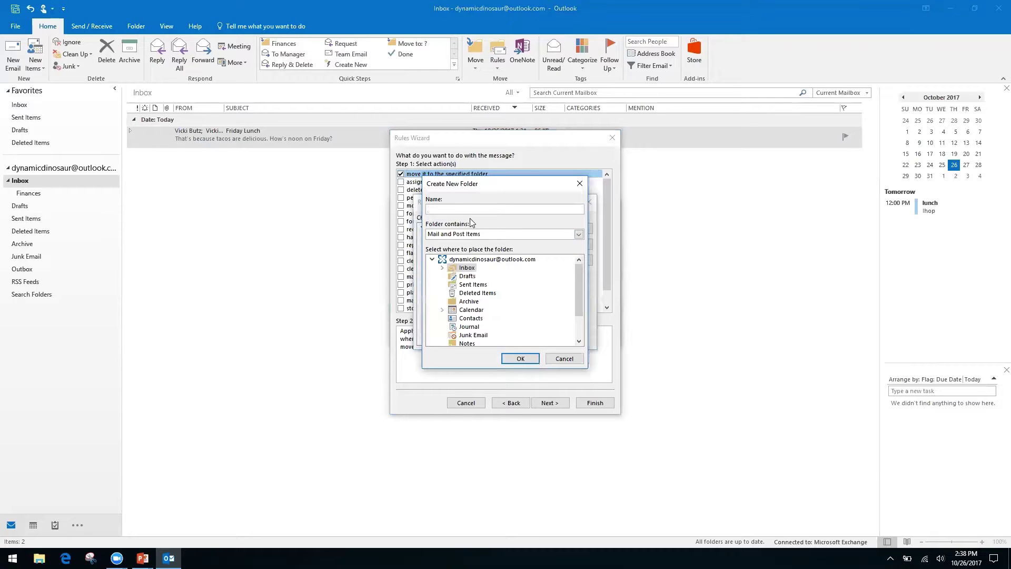
pyautogui.click(464, 260)
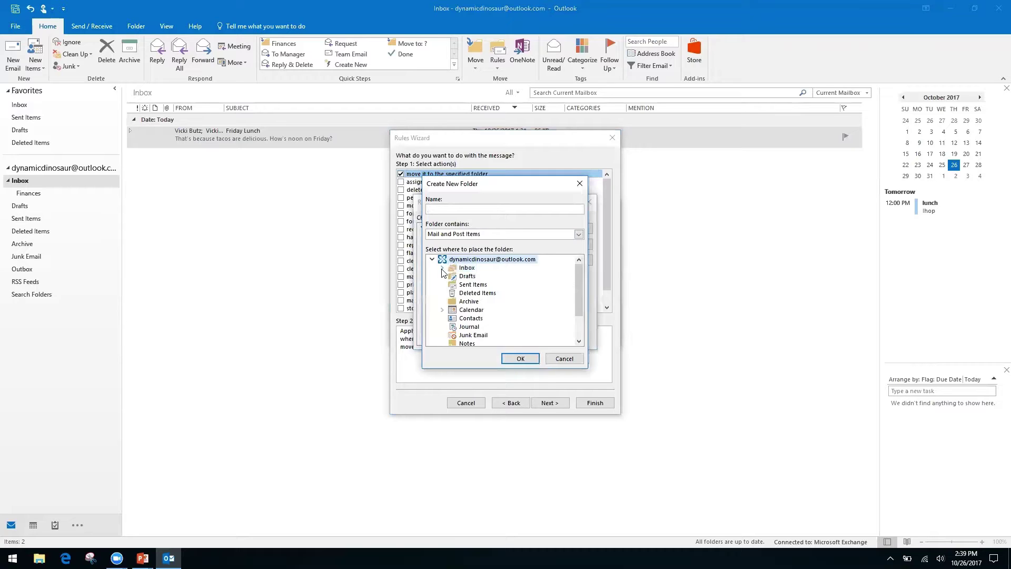
pyautogui.click(469, 269)
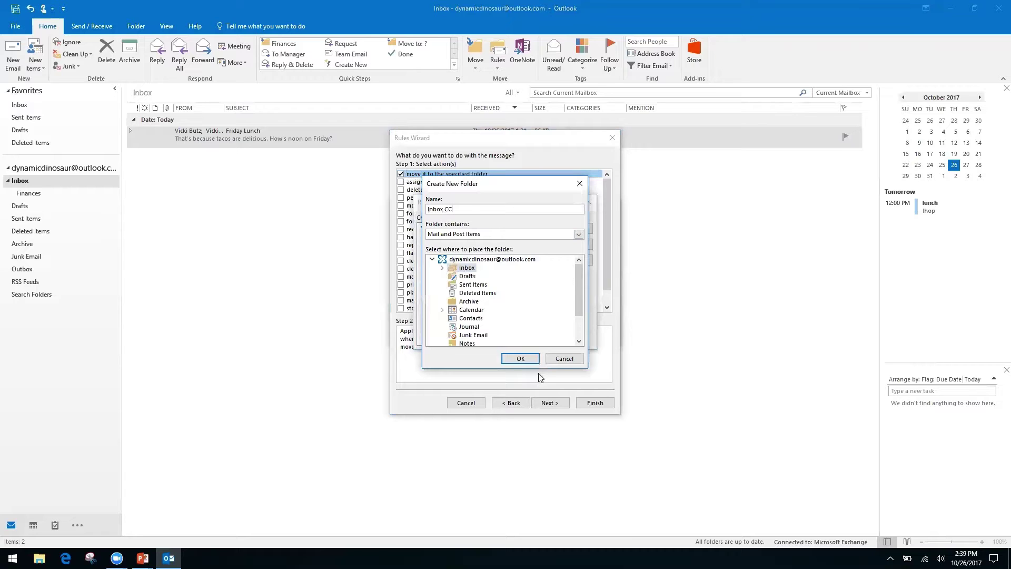
pyautogui.click(520, 359)
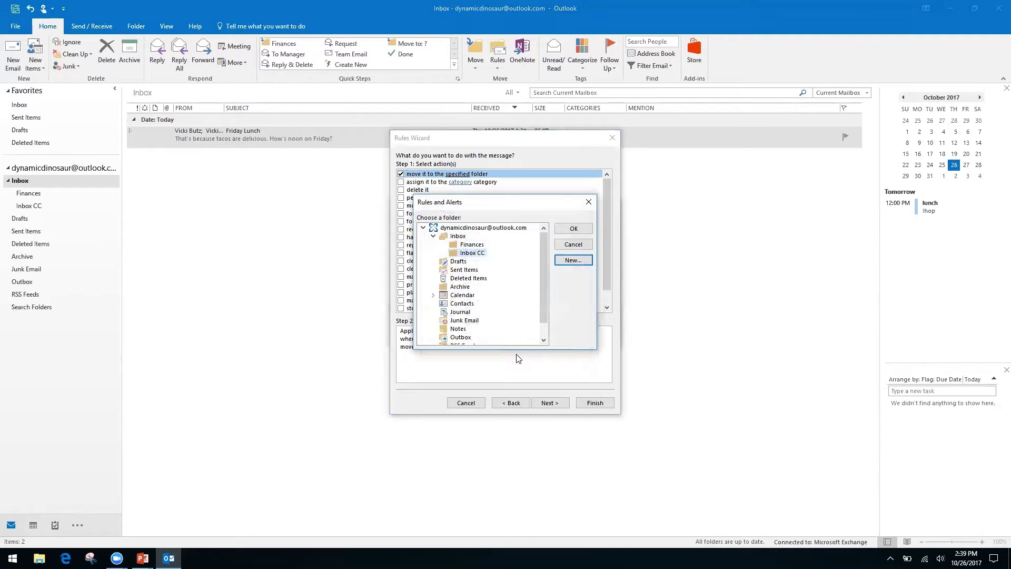
pyautogui.click(571, 230)
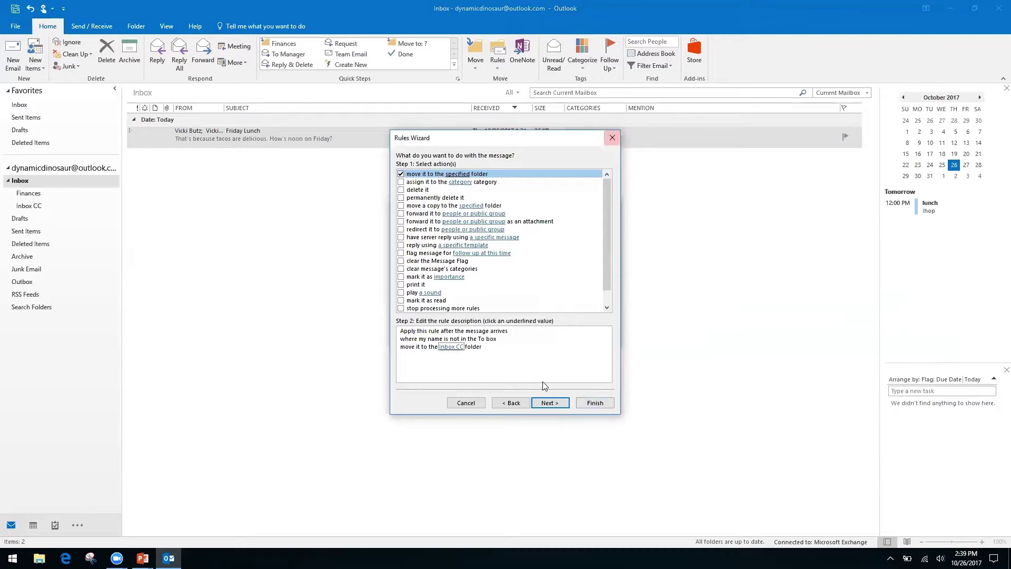
pyautogui.click(561, 405)
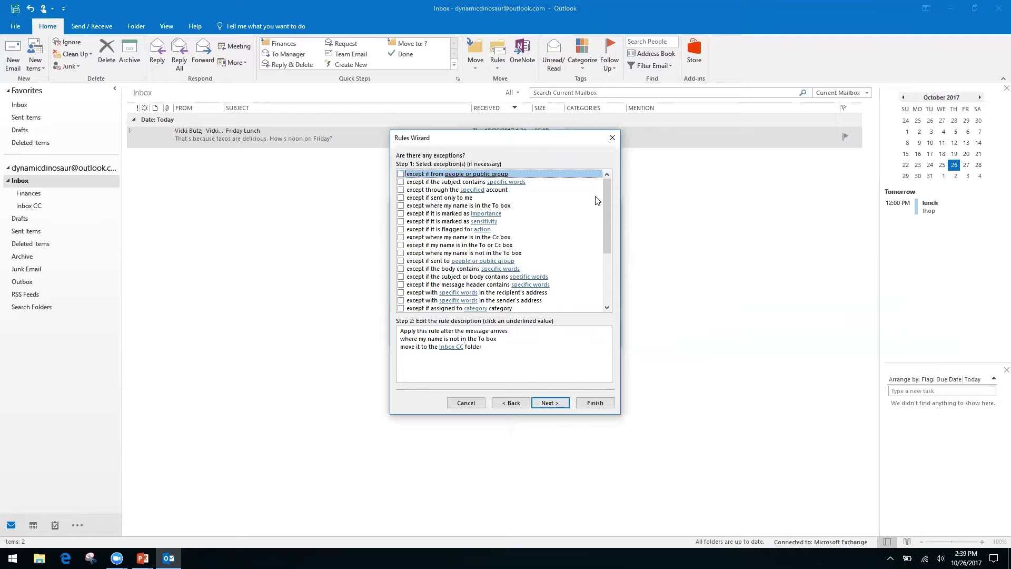
# - Remove the briefly added 'except if from people or public group' exception, leaving no exceptions
pyautogui.click(457, 347)
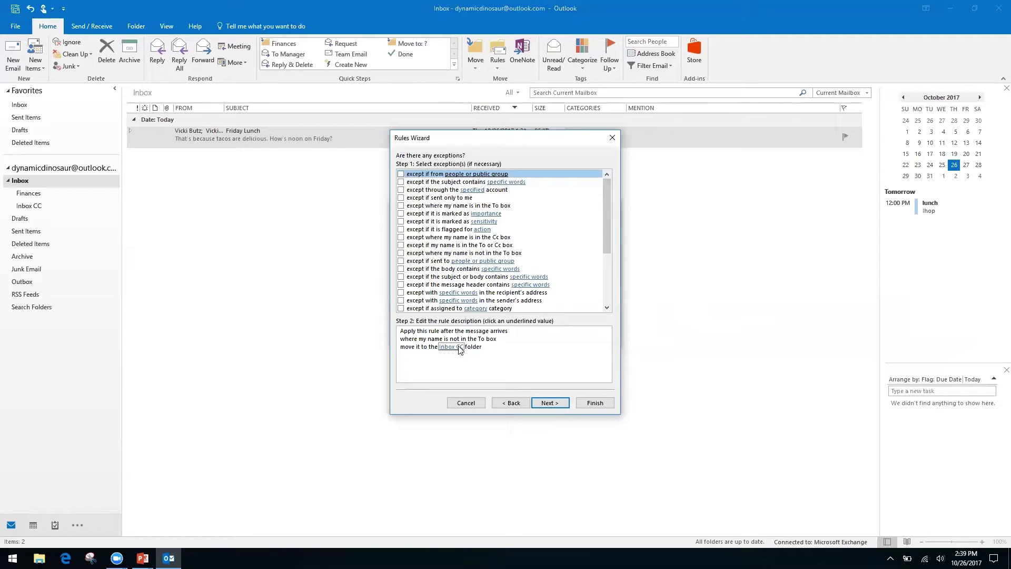
pyautogui.click(401, 175)
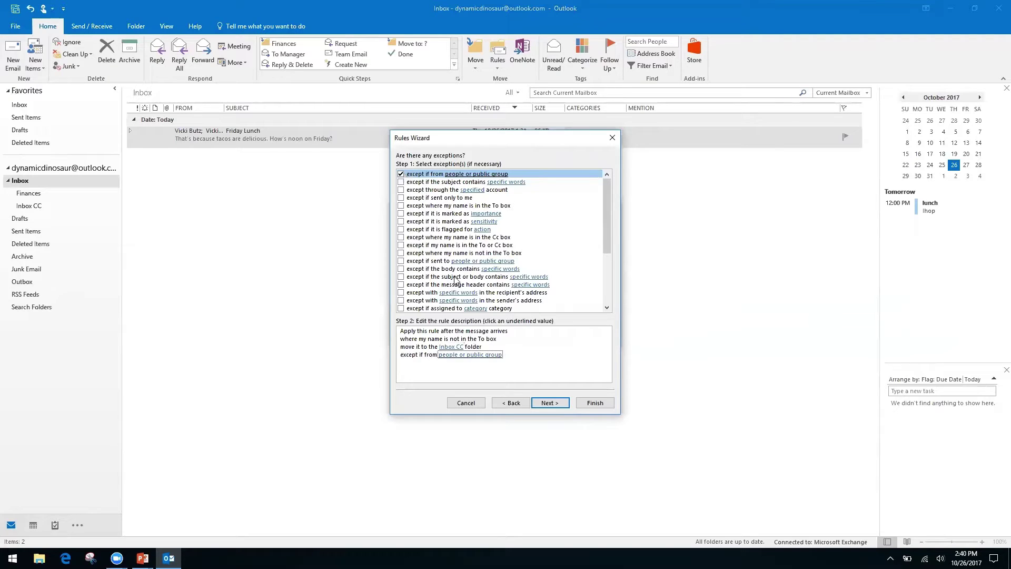
pyautogui.click(446, 356)
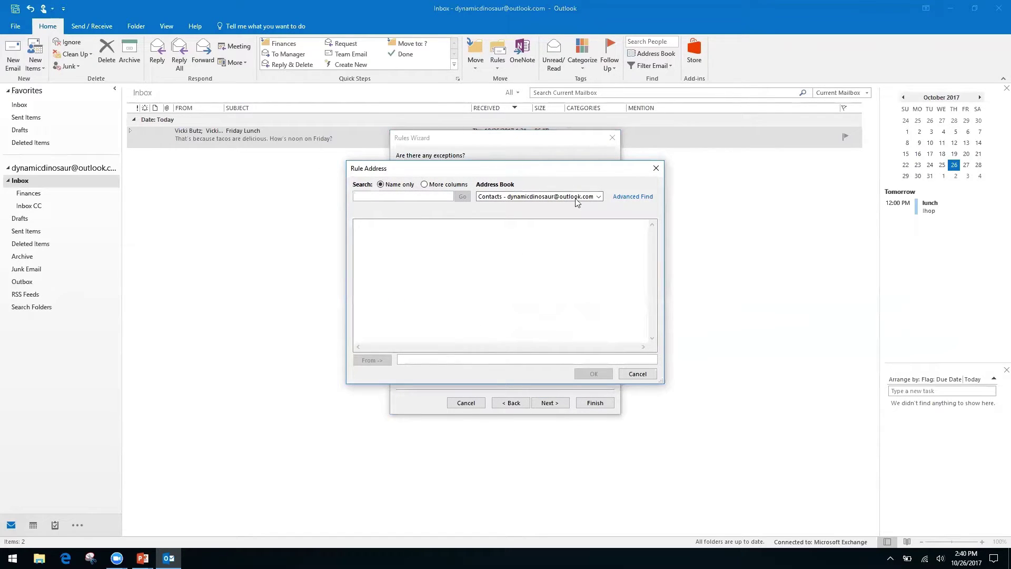
pyautogui.click(598, 197)
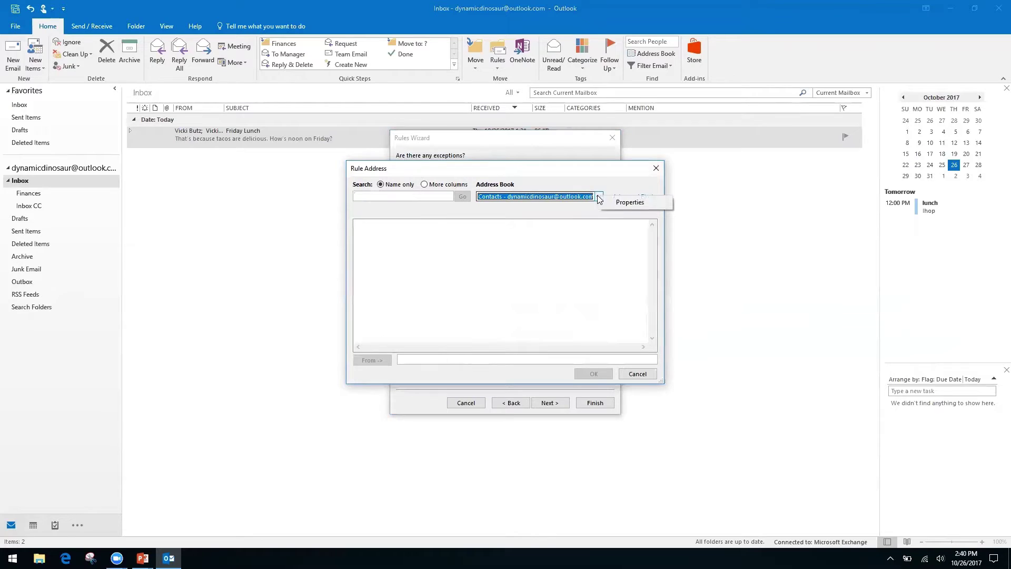
pyautogui.click(656, 168)
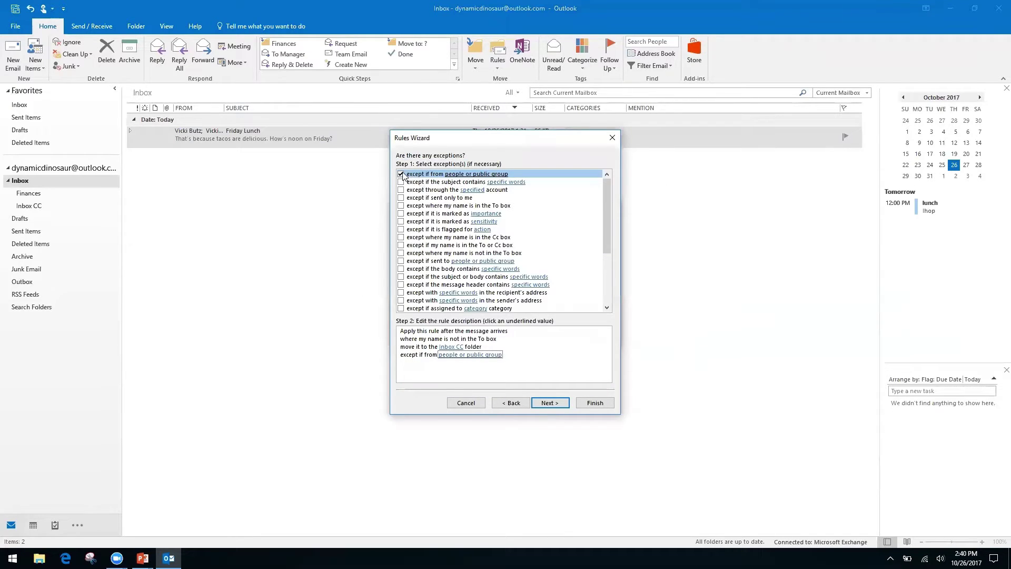
pyautogui.click(401, 174)
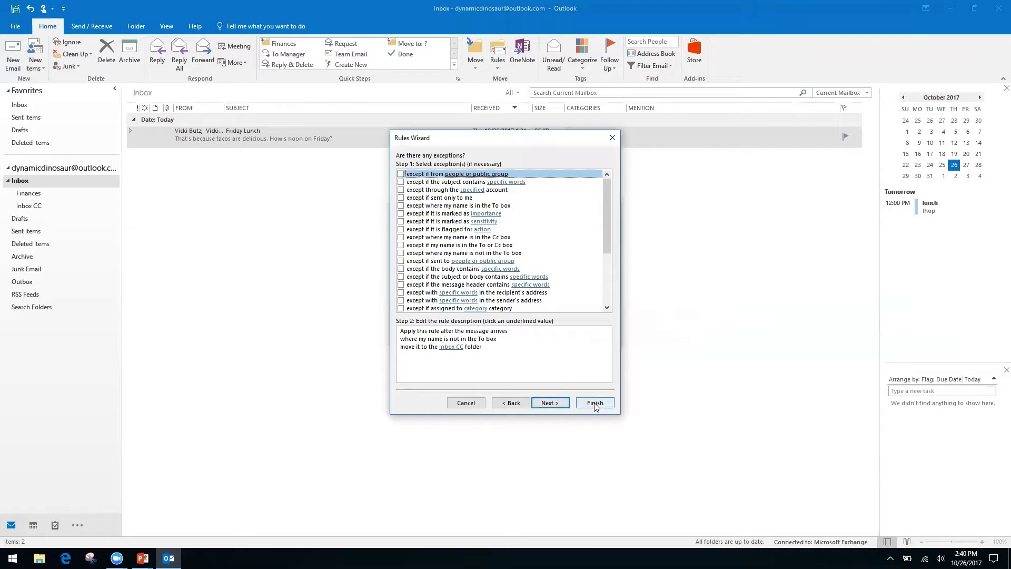
pyautogui.click(552, 404)
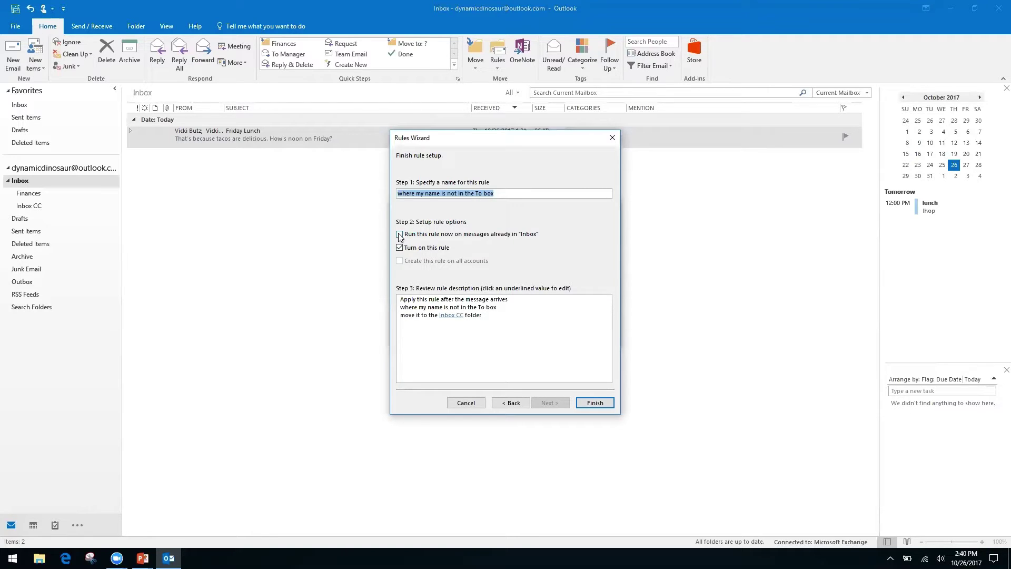
# - Finish the rule with 'Run this rule now' on Inbox mail, then confirm it in Rules and Alerts
pyautogui.click(399, 234)
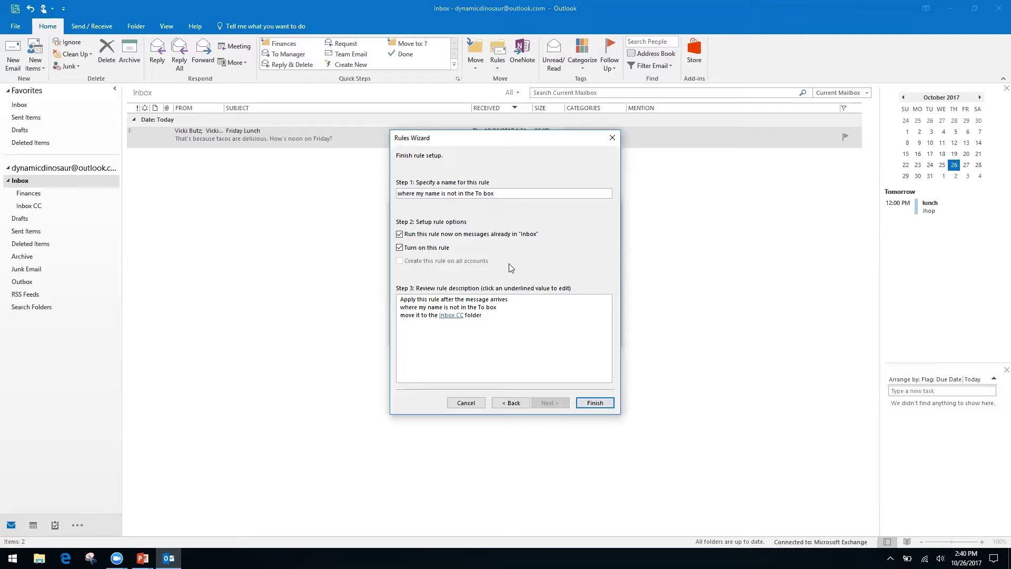
pyautogui.click(595, 402)
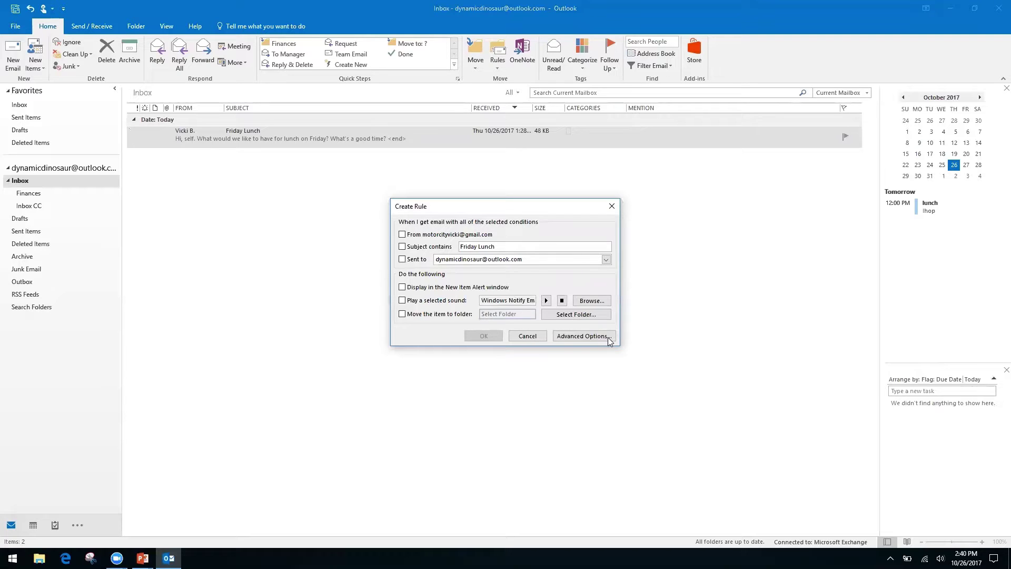
pyautogui.click(528, 336)
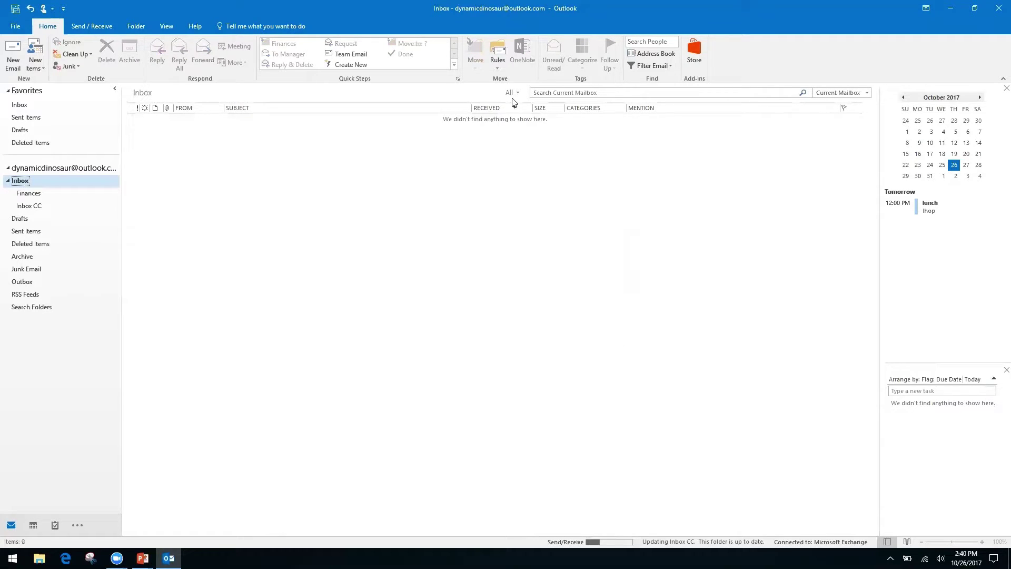
pyautogui.click(497, 67)
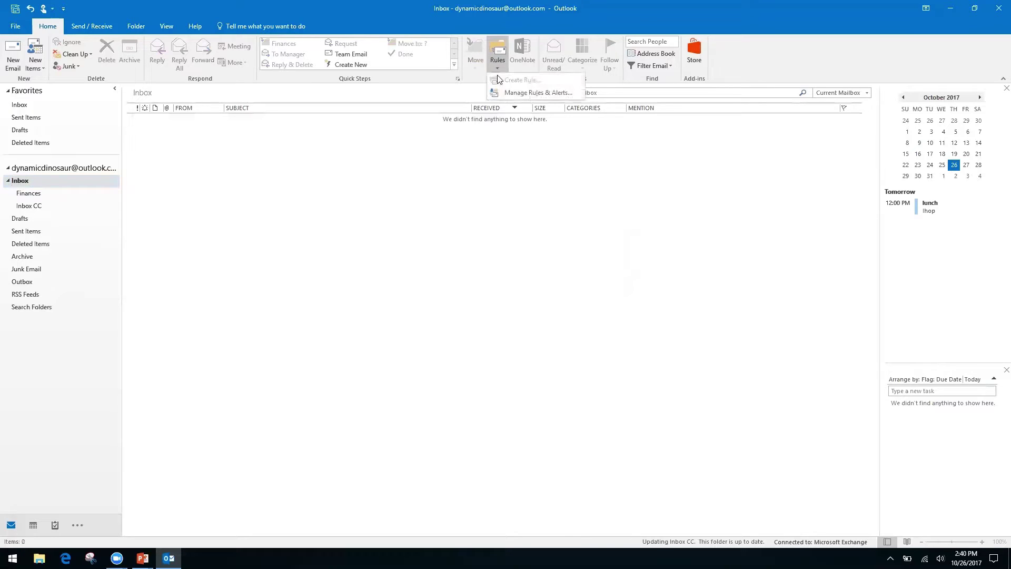
pyautogui.click(523, 93)
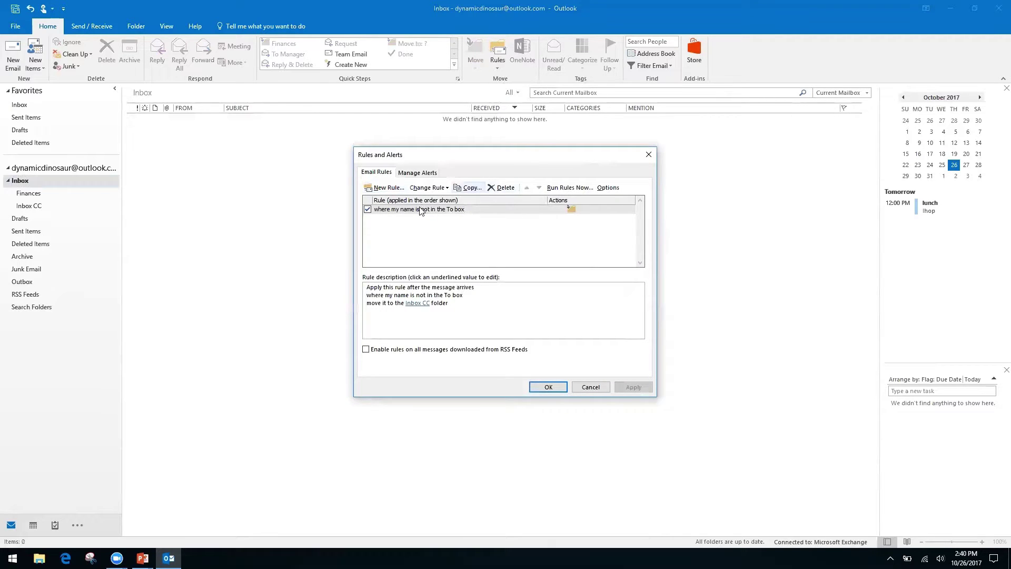
pyautogui.click(593, 392)
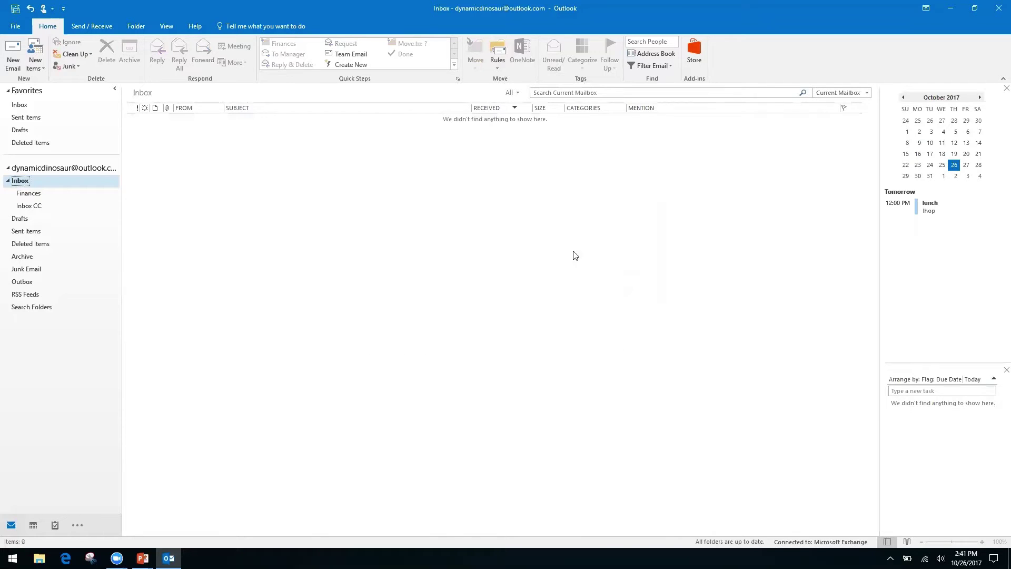
pyautogui.click(497, 67)
pyautogui.click(440, 165)
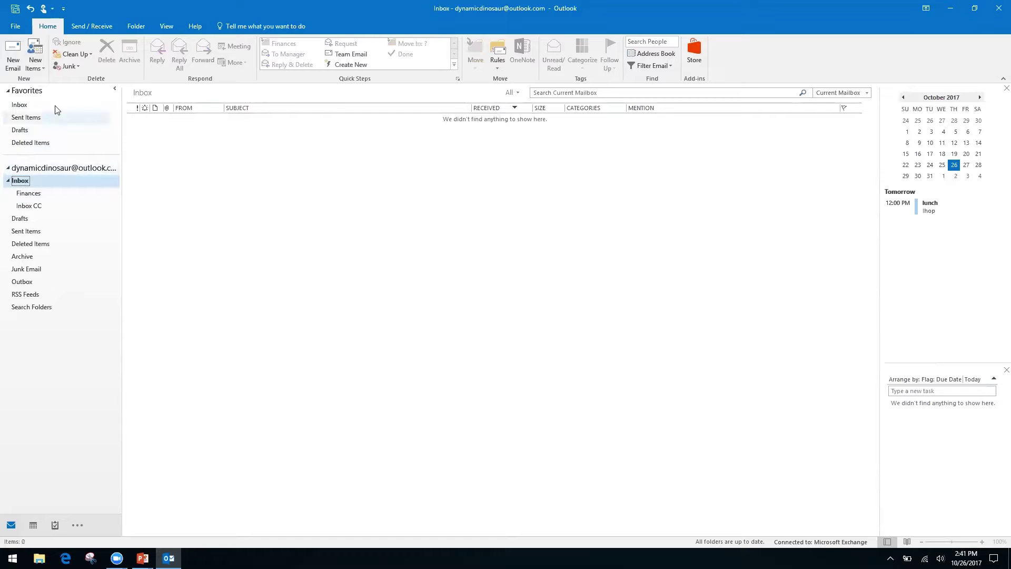
pyautogui.click(59, 167)
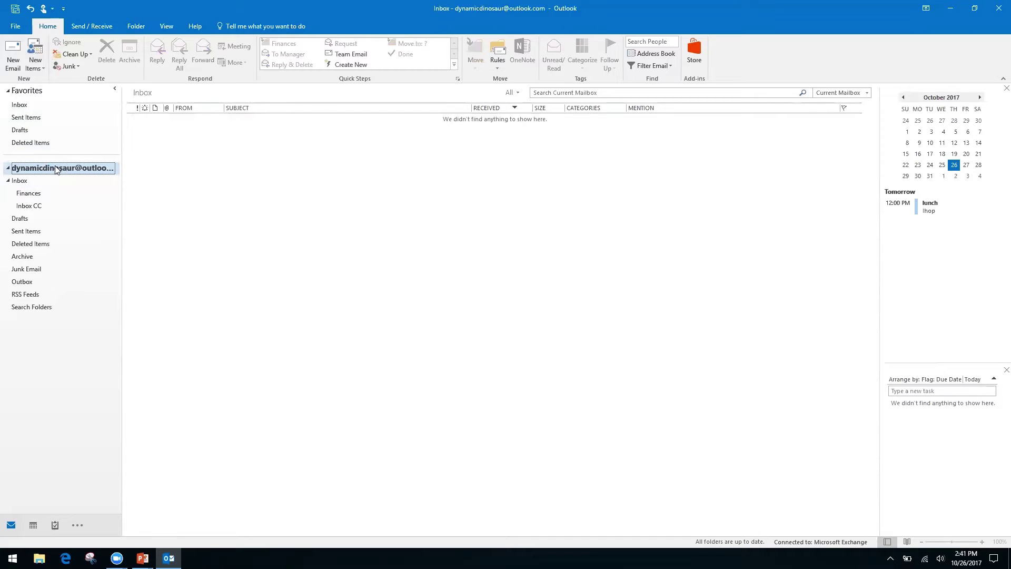
pyautogui.click(19, 107)
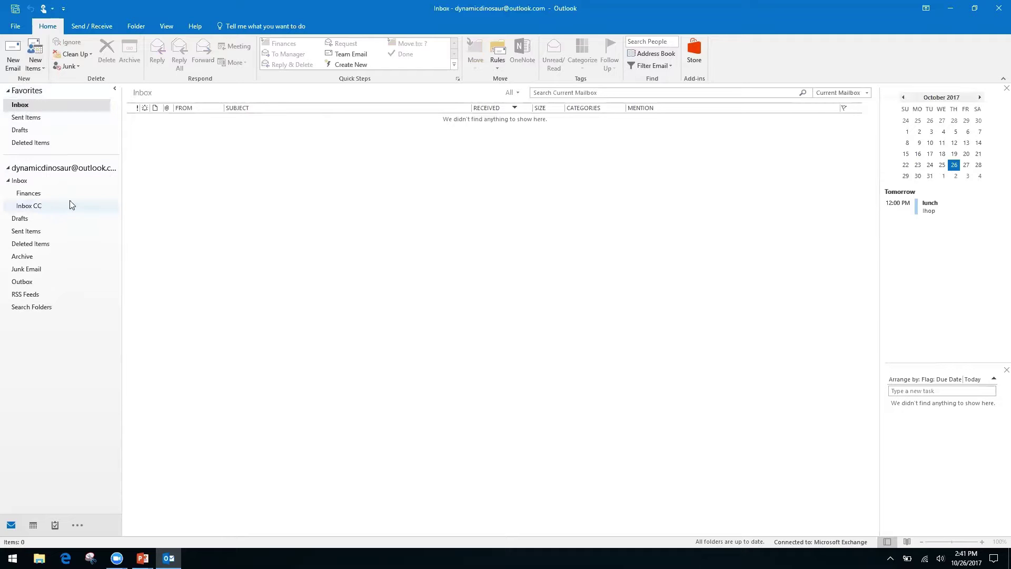
pyautogui.click(15, 181)
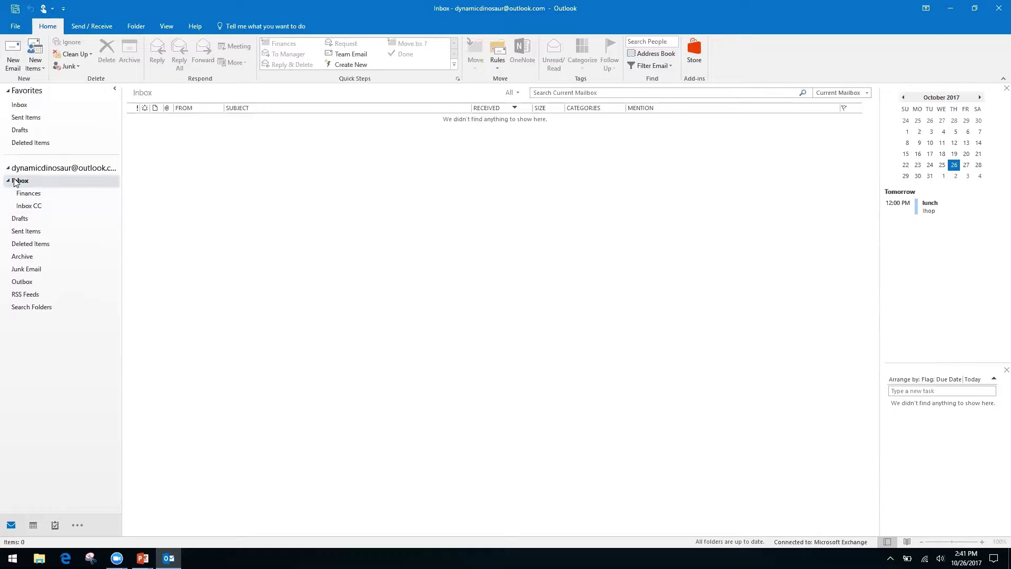
# - View the Friday Lunch conversation filed in the Inbox CC folder
pyautogui.click(27, 207)
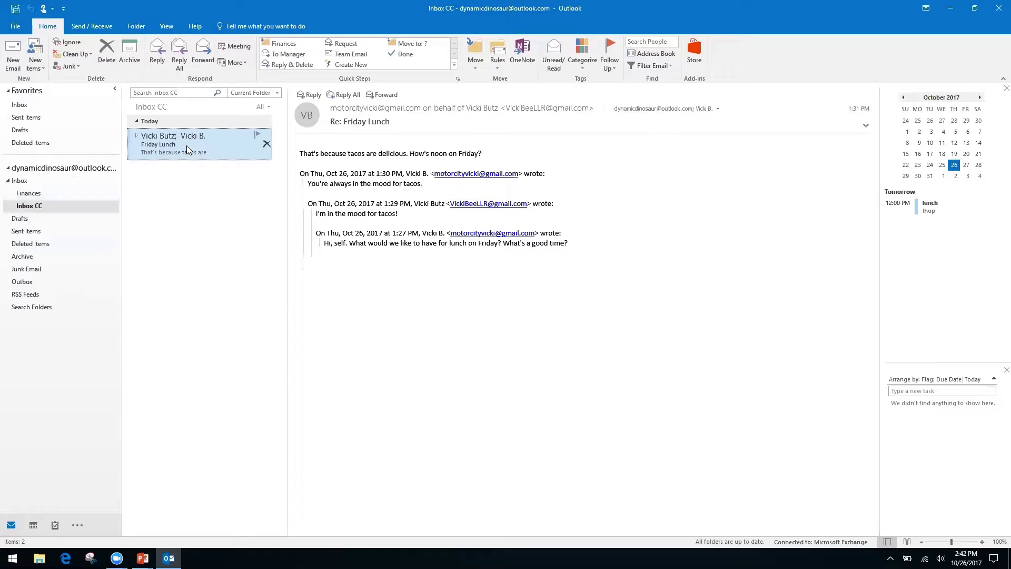
pyautogui.rightClick(32, 306)
pyautogui.click(48, 372)
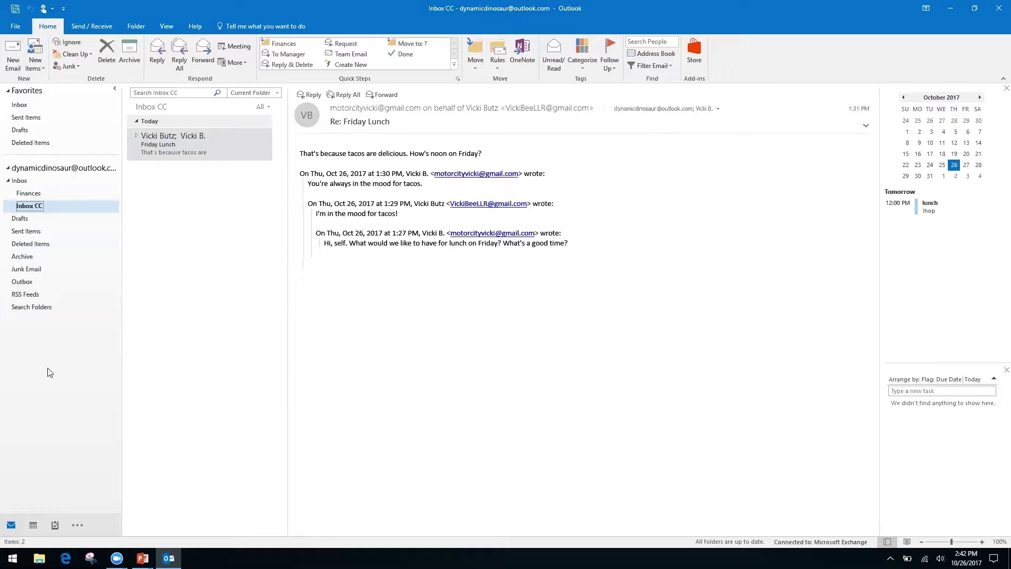
# - Choose New Search Folder from the Search Folders context menu
pyautogui.rightClick(32, 308)
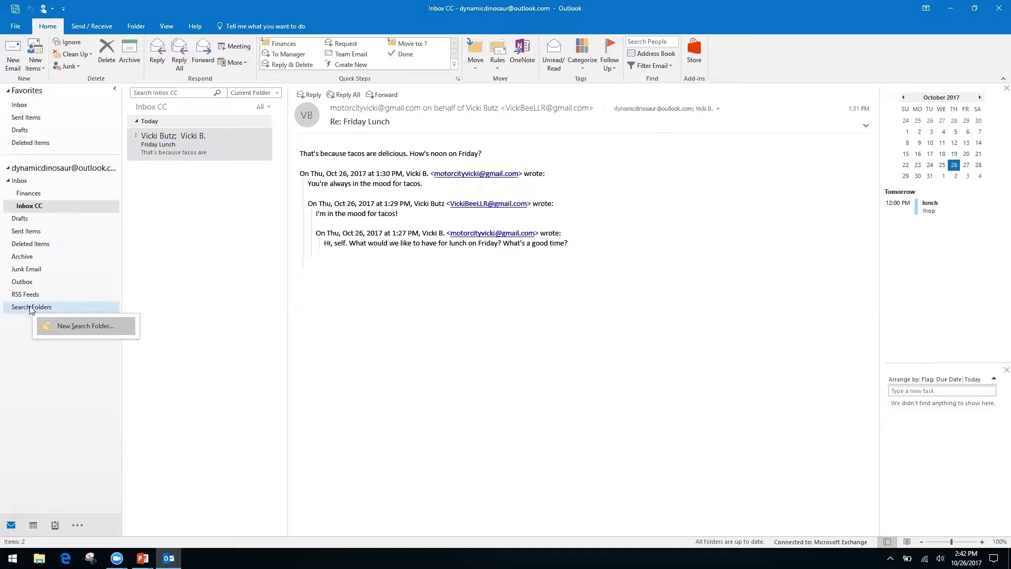
pyautogui.click(12, 333)
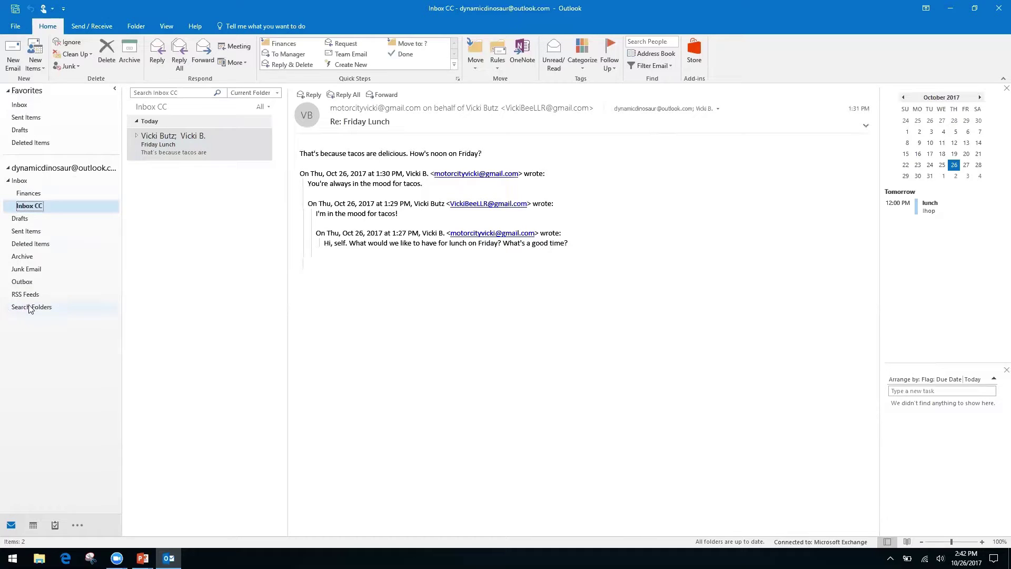
pyautogui.rightClick(47, 312)
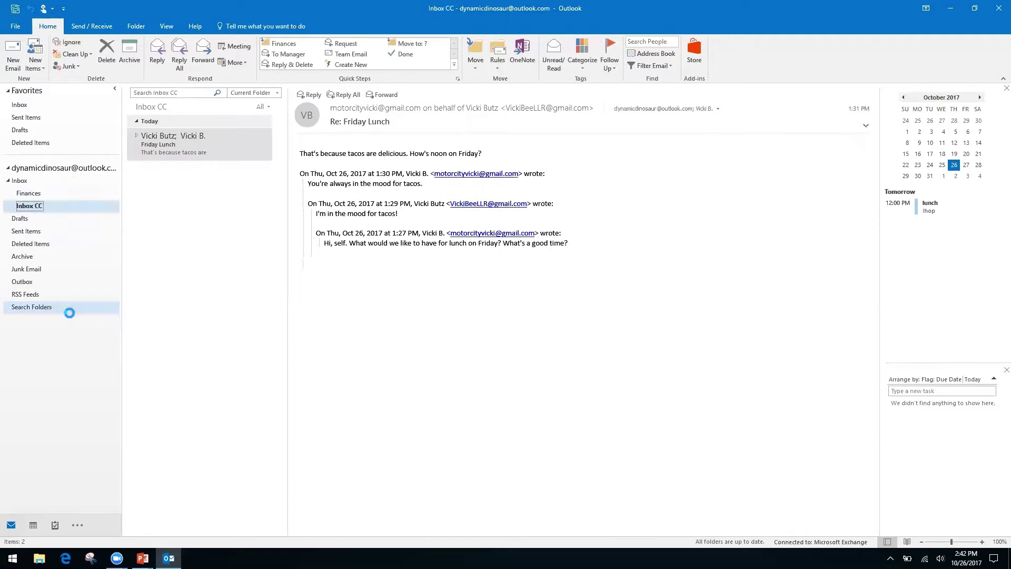
pyautogui.click(72, 317)
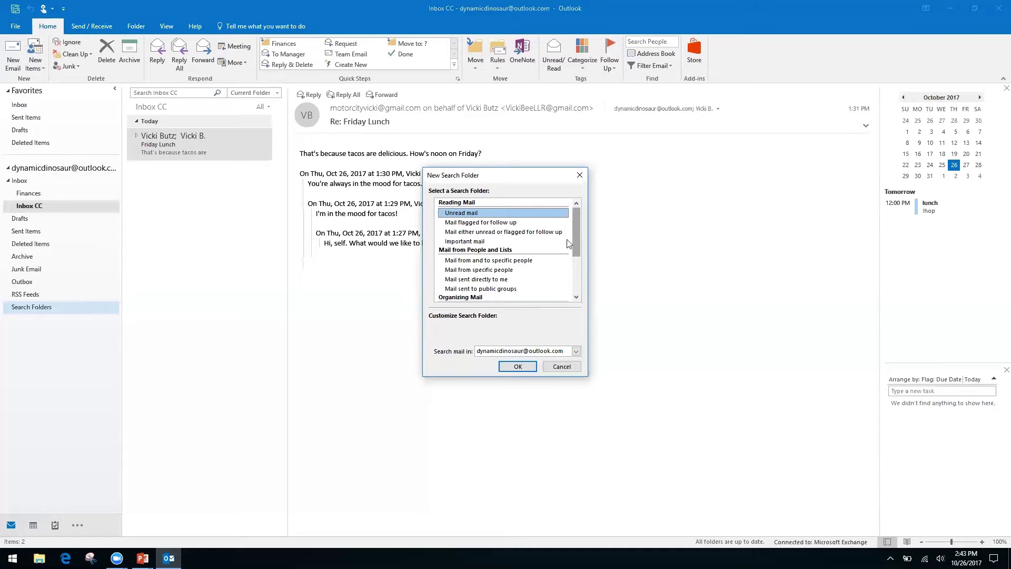
# - Select 'Create a custom Search Folder' and open its Choose settings
pyautogui.click(469, 270)
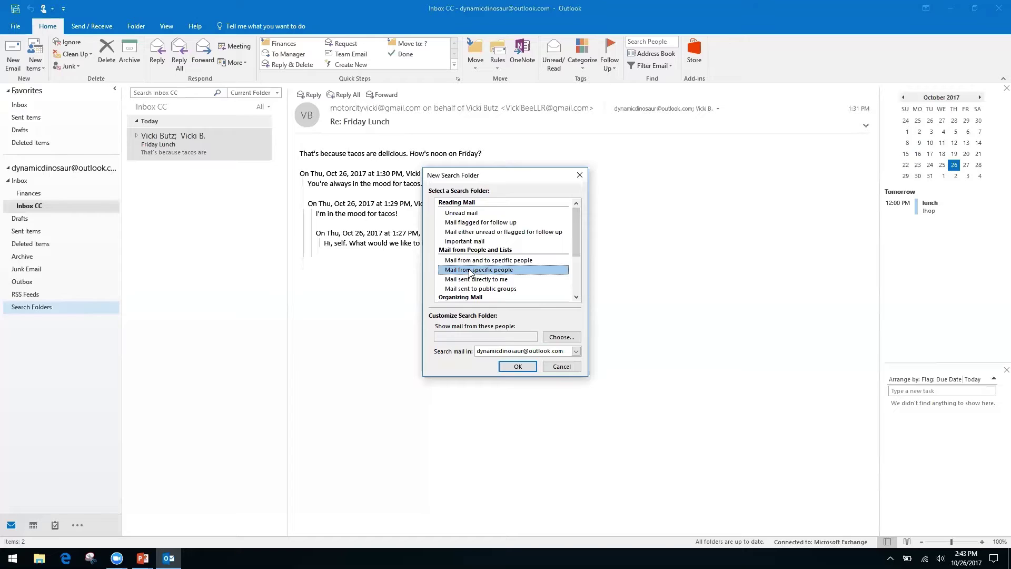
pyautogui.click(470, 279)
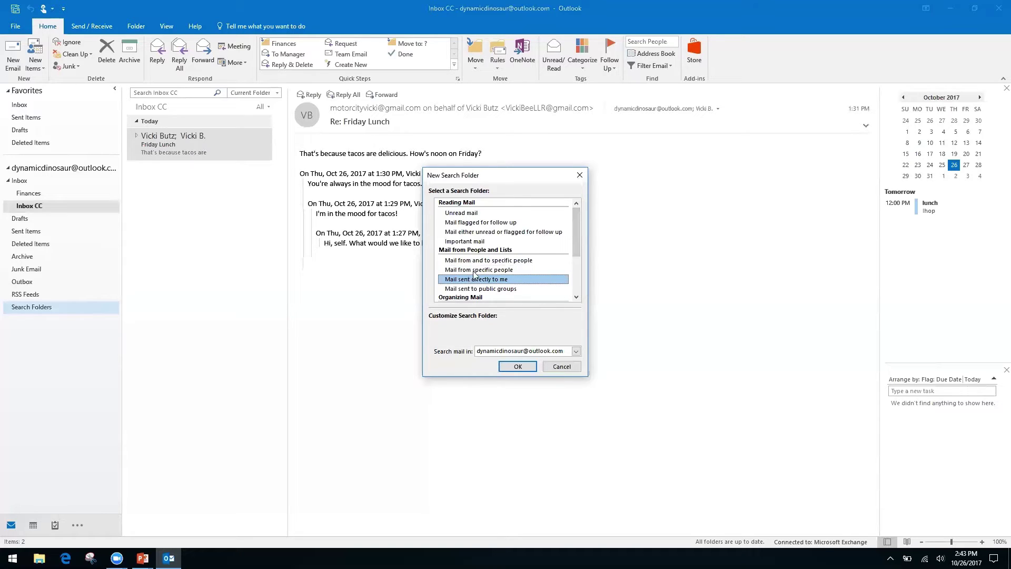
pyautogui.moveTo(572, 235); pyautogui.dragTo(572, 279)
pyautogui.click(501, 287)
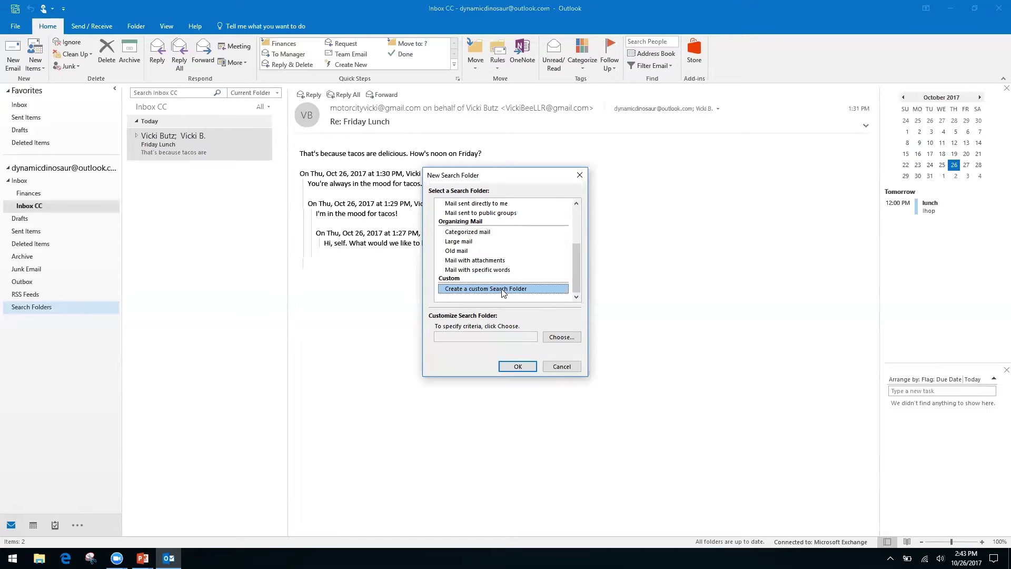
pyautogui.click(476, 338)
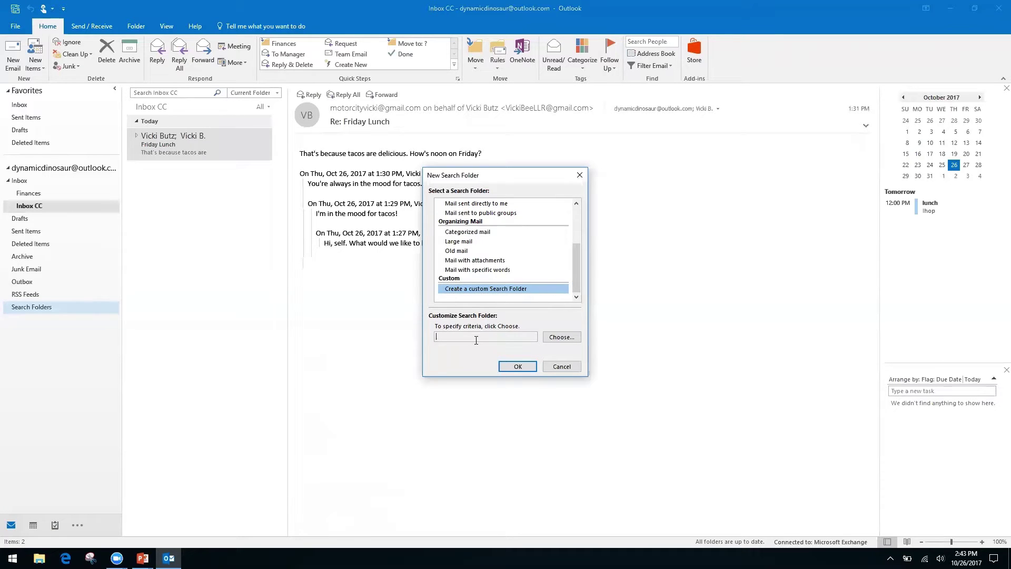
pyautogui.click(558, 338)
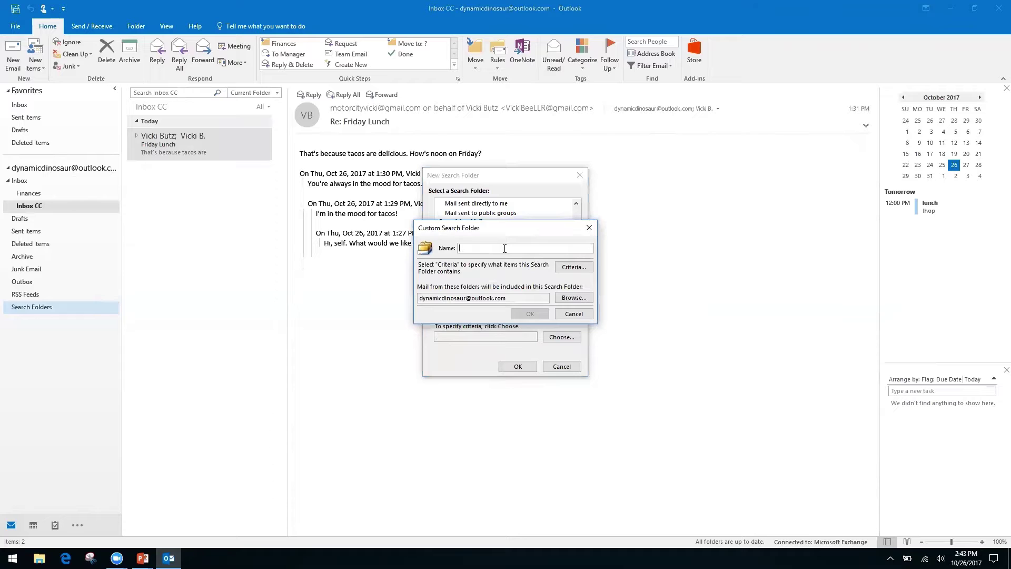
# - Name the custom search folder 'Invoices from Client A' and create it with no criteria
pyautogui.write('Invoices from ')
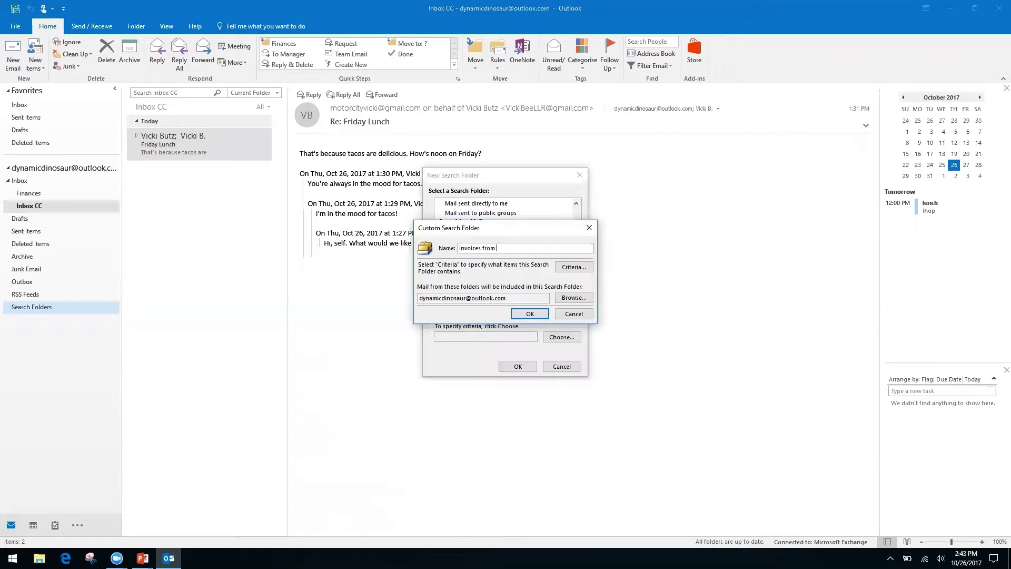
pyautogui.write('Client A')
pyautogui.click(531, 315)
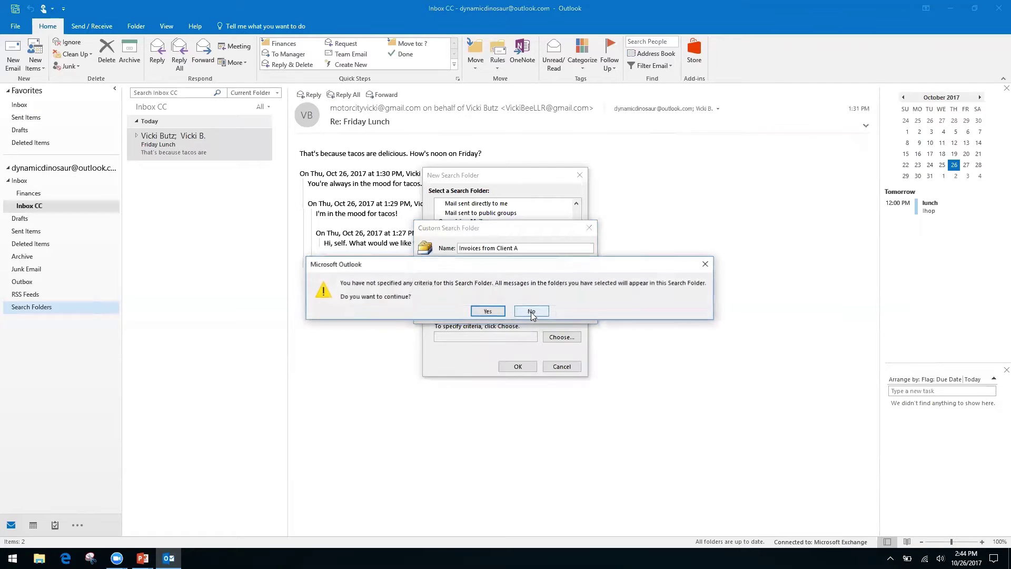
pyautogui.click(488, 311)
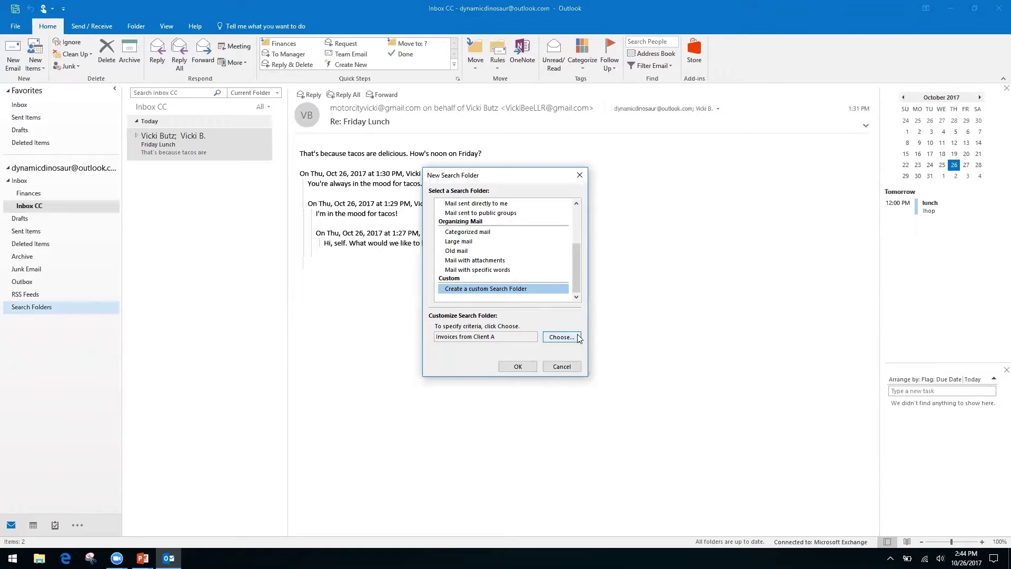
pyautogui.click(518, 367)
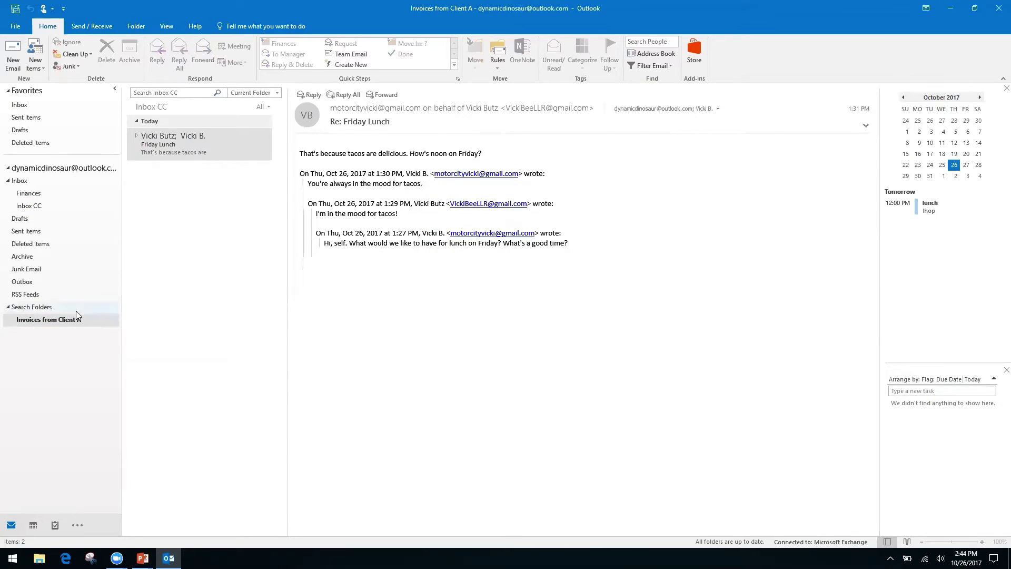
# - Browse the 7 messages in Invoices from Client A, then return to Inbox CC
pyautogui.click(51, 322)
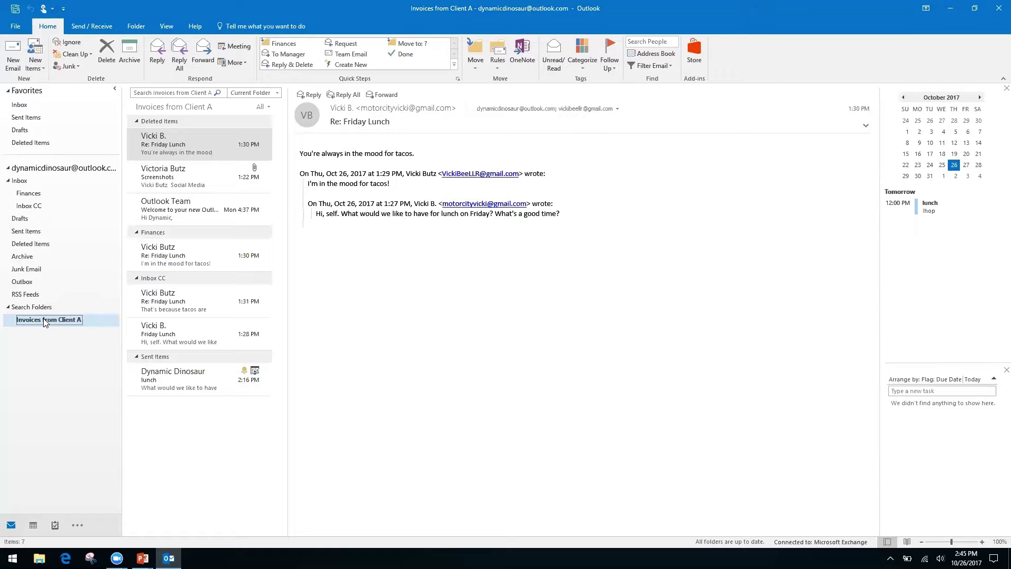
pyautogui.click(35, 206)
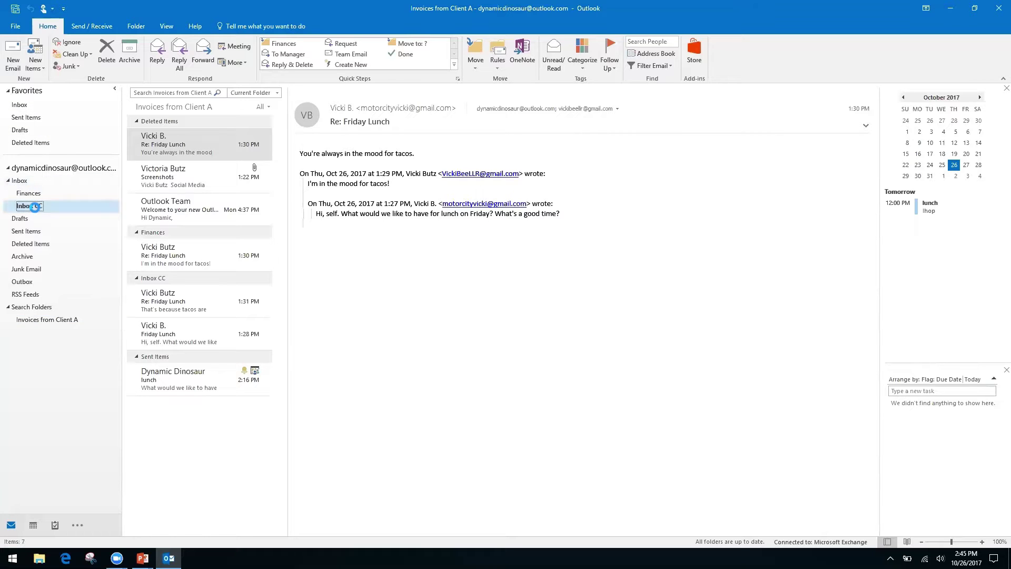
# - Return from the main Inbox to Inbox CC, showing the filed Friday Lunch conversation
pyautogui.click(170, 92)
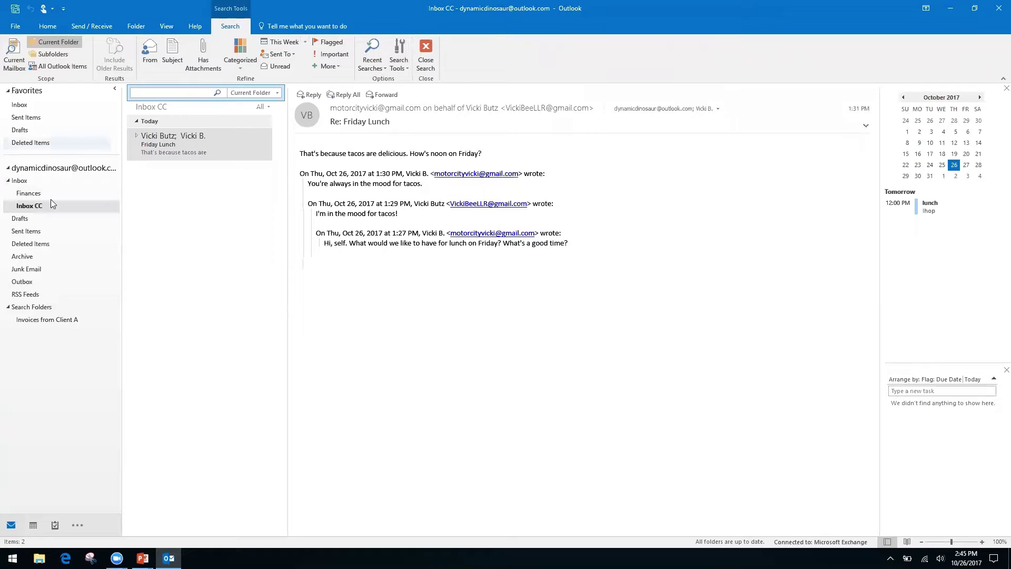
pyautogui.click(20, 181)
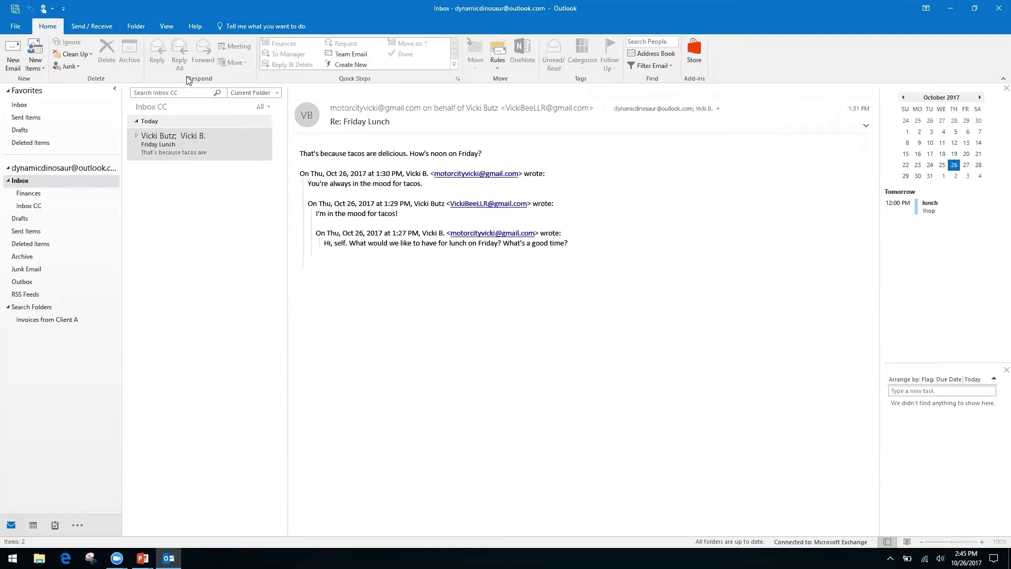
pyautogui.click(36, 206)
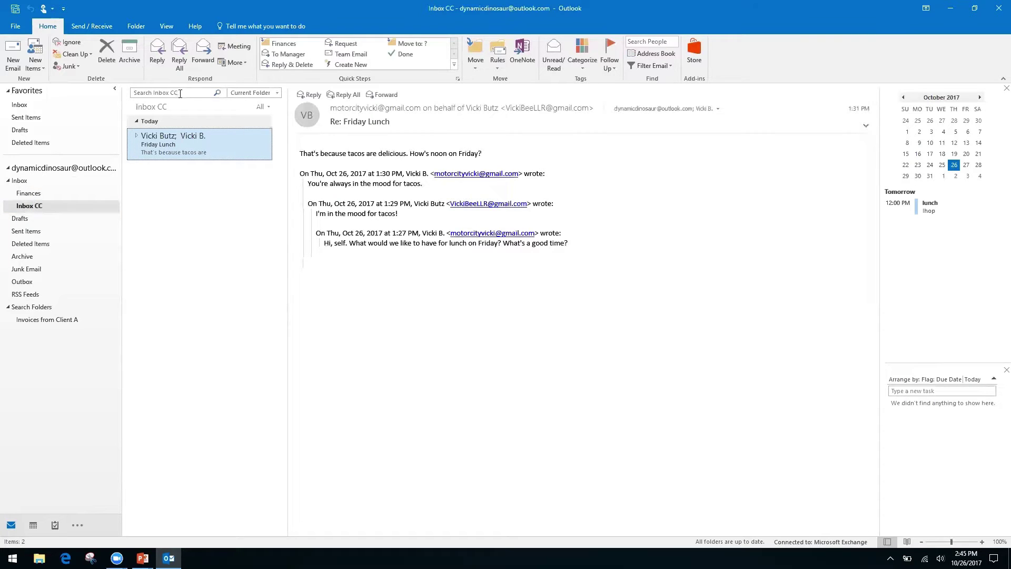
pyautogui.rightClick(181, 93)
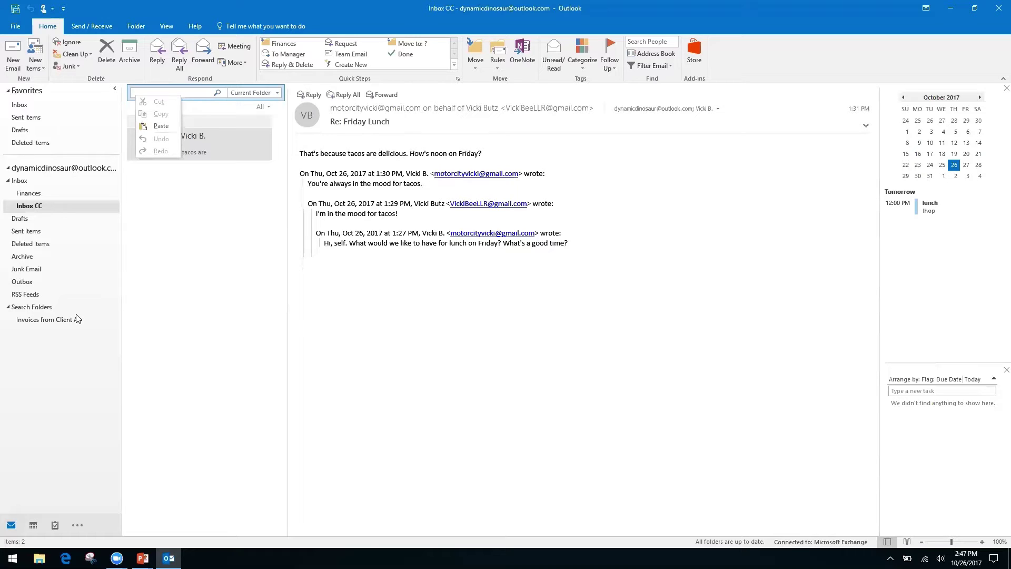
pyautogui.click(402, 333)
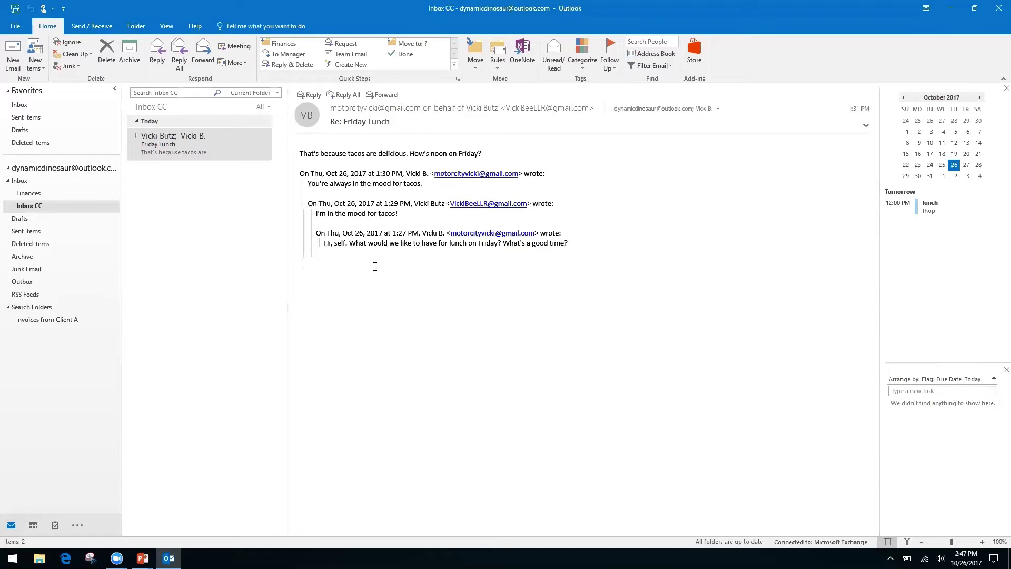
# - Advance the slide show to the Forms, Templates, and Quick Parts slide, then return to Outlook
pyautogui.hotkey('alt', 'Tab')
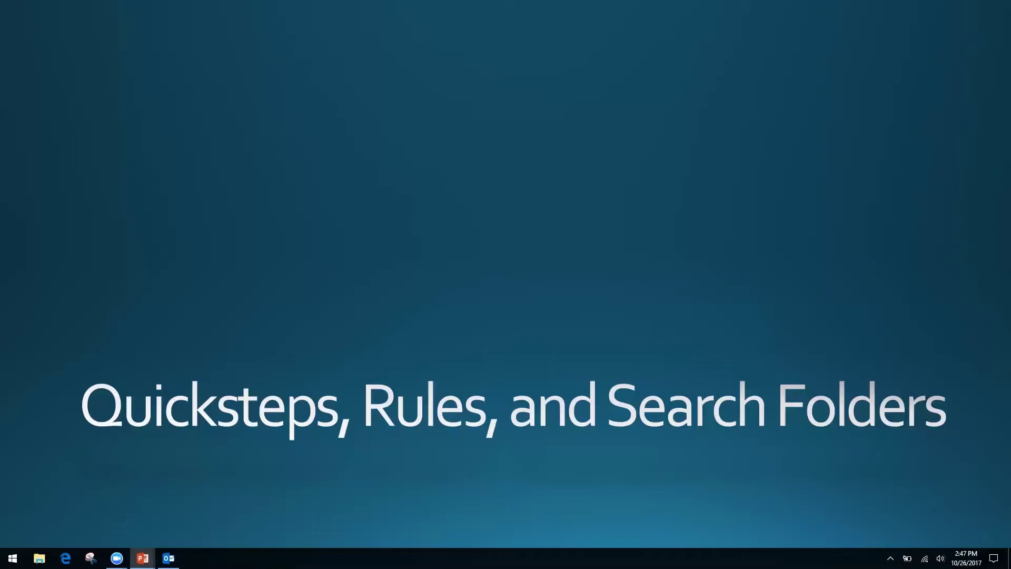
pyautogui.press('Right')
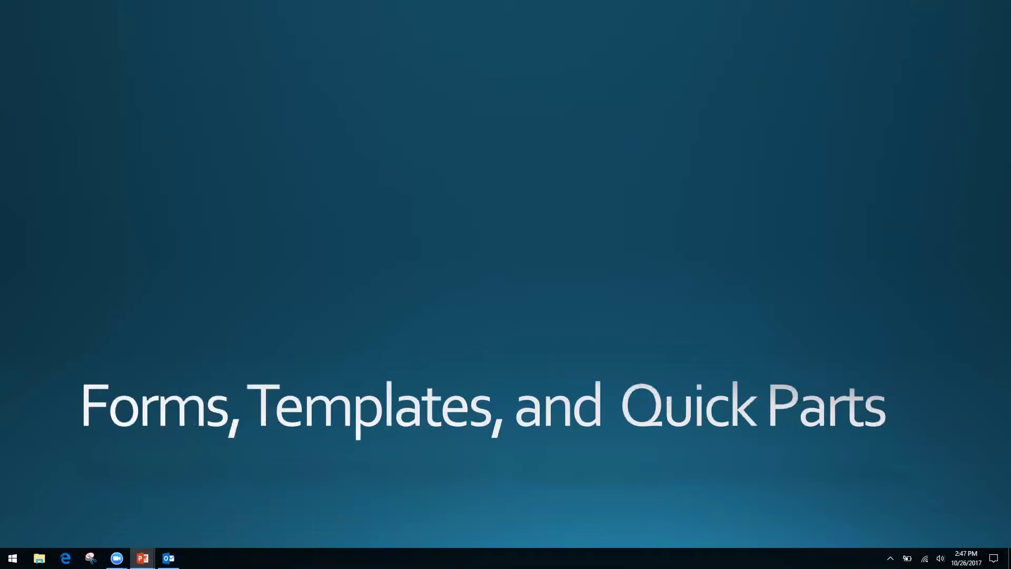
pyautogui.hotkey('alt', 'Tab')
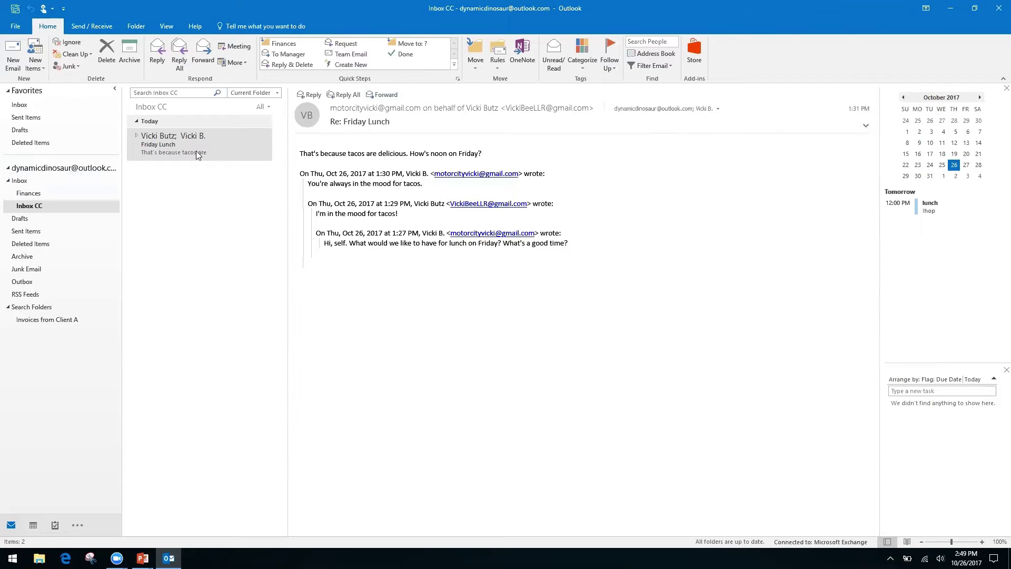
# - Open the Friday Lunch conversation and bring up, then dismiss, the message text's context menu
pyautogui.click(170, 148)
pyautogui.rightClick(390, 240)
pyautogui.rightClick(345, 233)
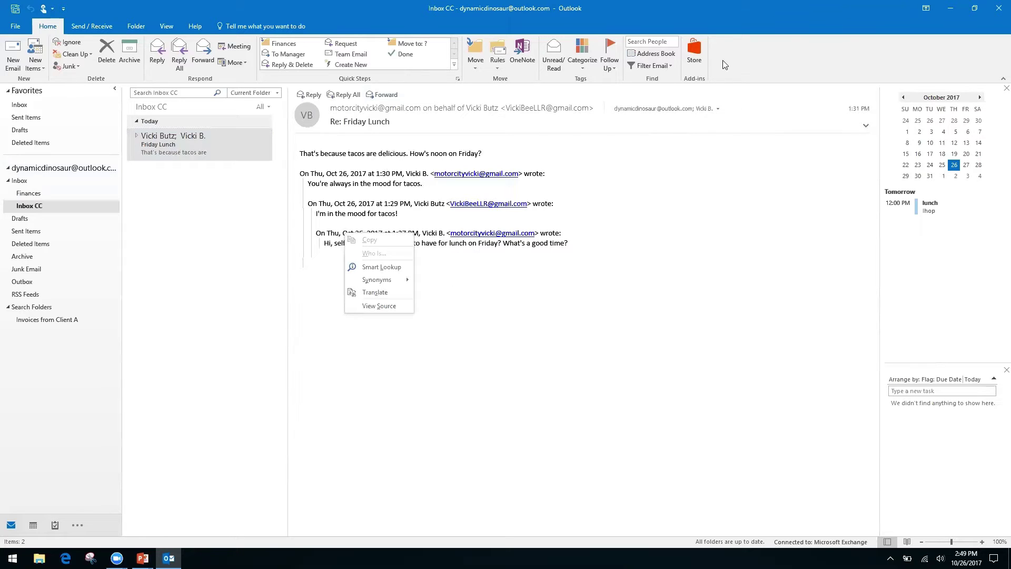
pyautogui.click(742, 64)
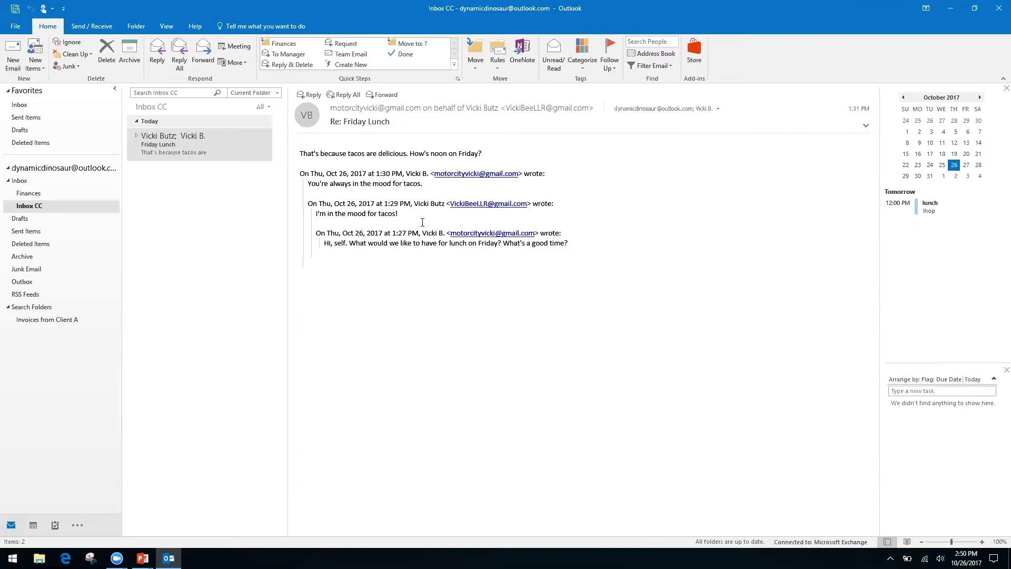
# - Start a new blank email with the subject 'Monthly Report'
pyautogui.click(13, 52)
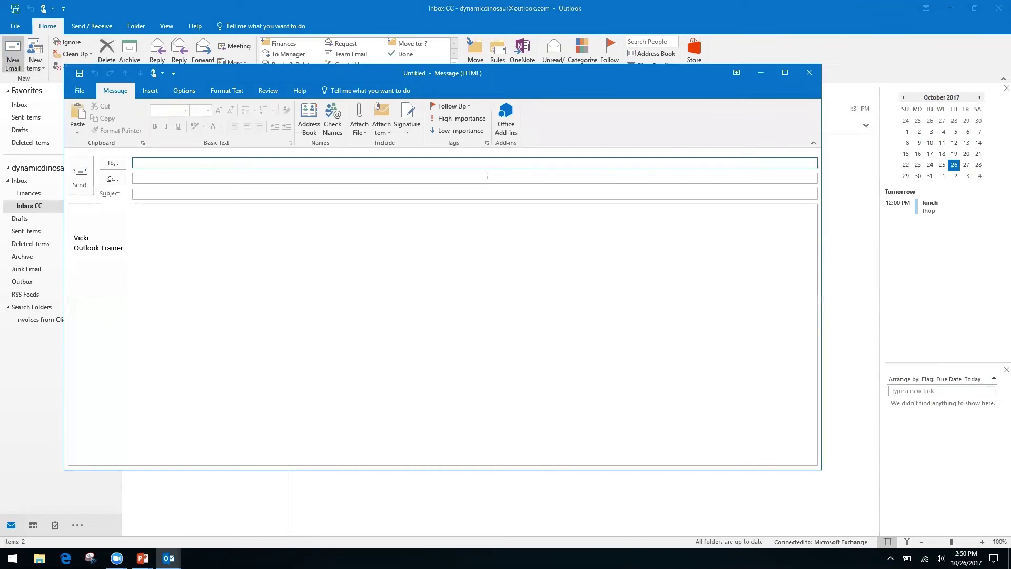
pyautogui.click(101, 217)
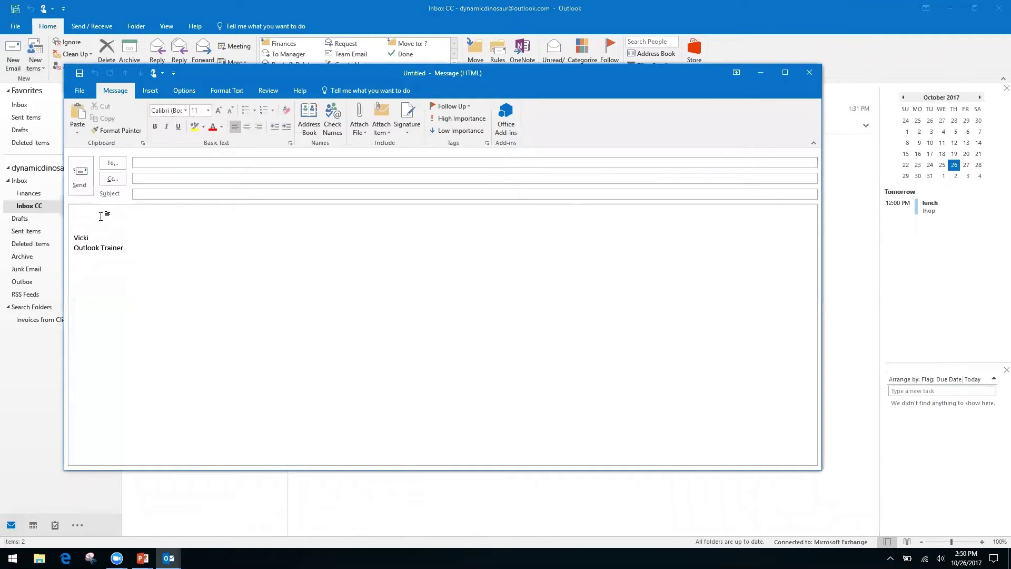
pyautogui.click(176, 194)
pyautogui.write('Monthly Report')
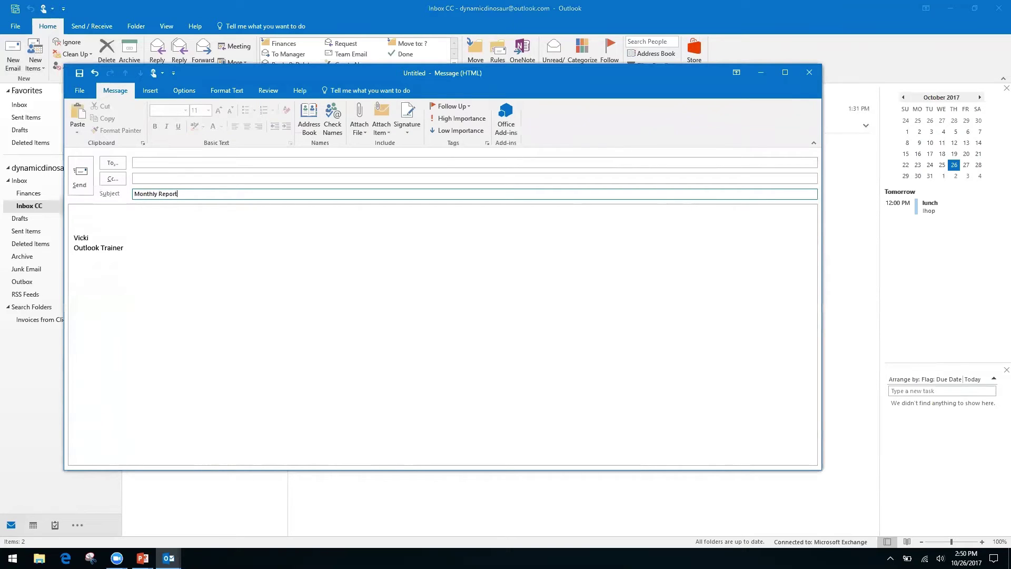
# - Write body lines 'Month', 'Date' and 'Information, see spreadsheet' above the signature
pyautogui.click(100, 214)
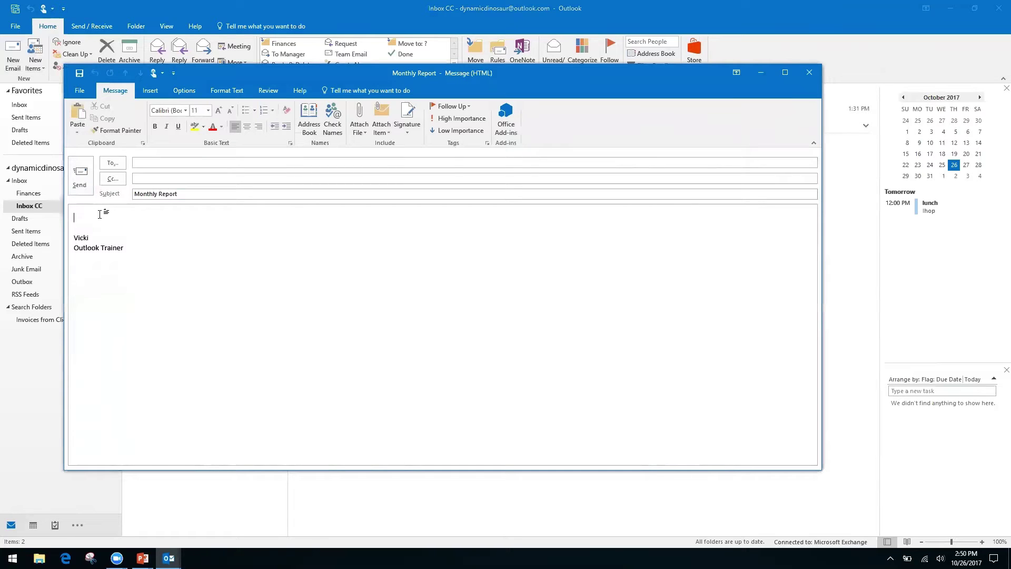
pyautogui.write('Month')
pyautogui.press('Return')
pyautogui.write('Date')
pyautogui.press('Return')
pyautogui.press('Return')
pyautogui.write('Information, see spreadsheet')
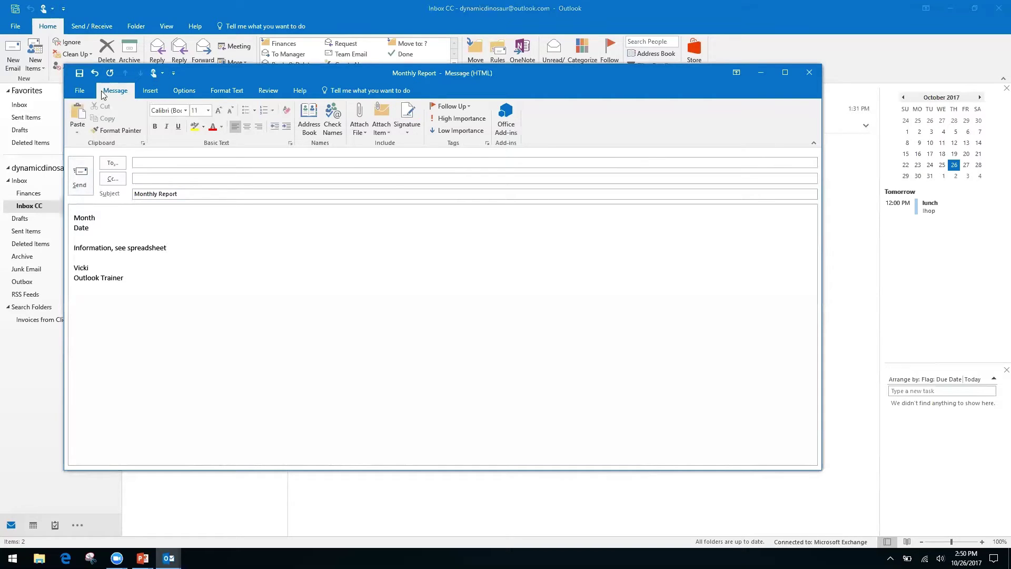
# - Save the draft via Save As as an HTML file named 'Monthly Report' in the home folder
pyautogui.click(74, 94)
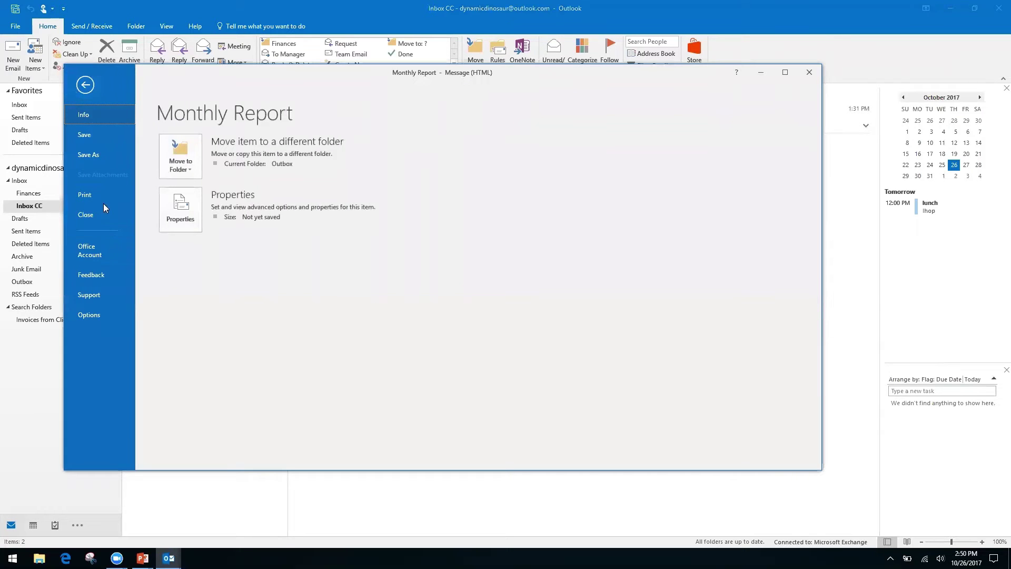
pyautogui.click(93, 154)
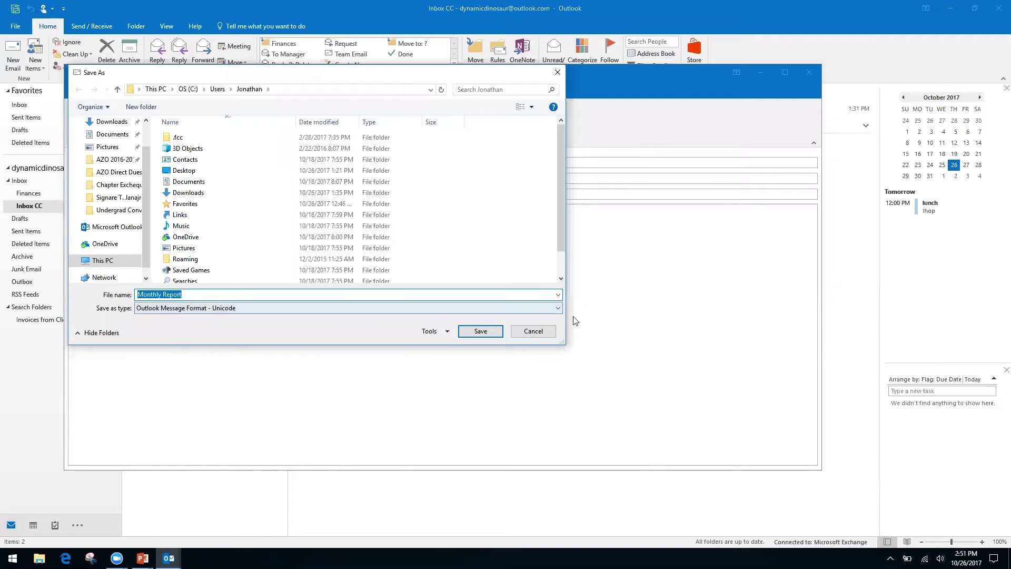
pyautogui.click(518, 306)
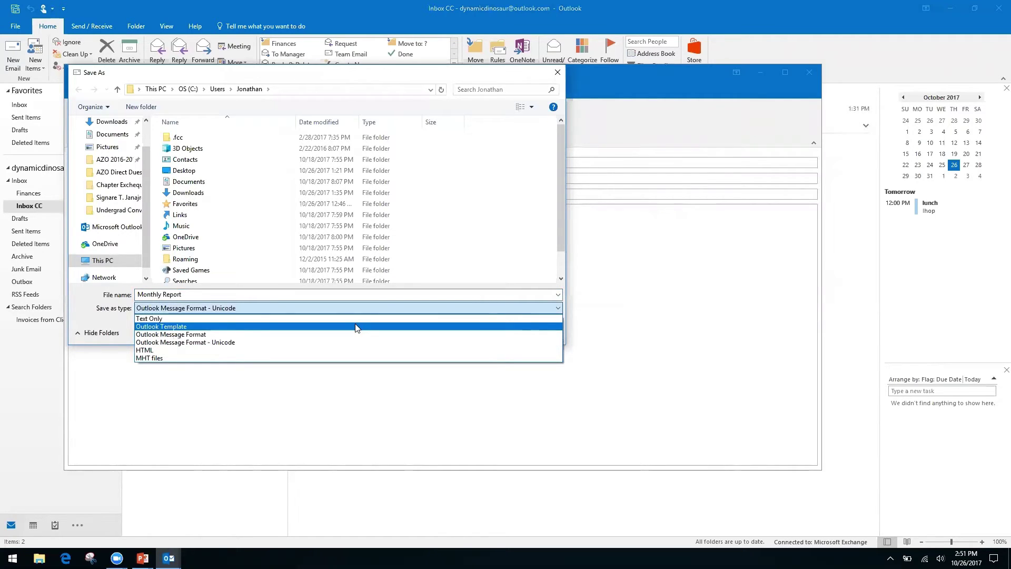
pyautogui.click(172, 350)
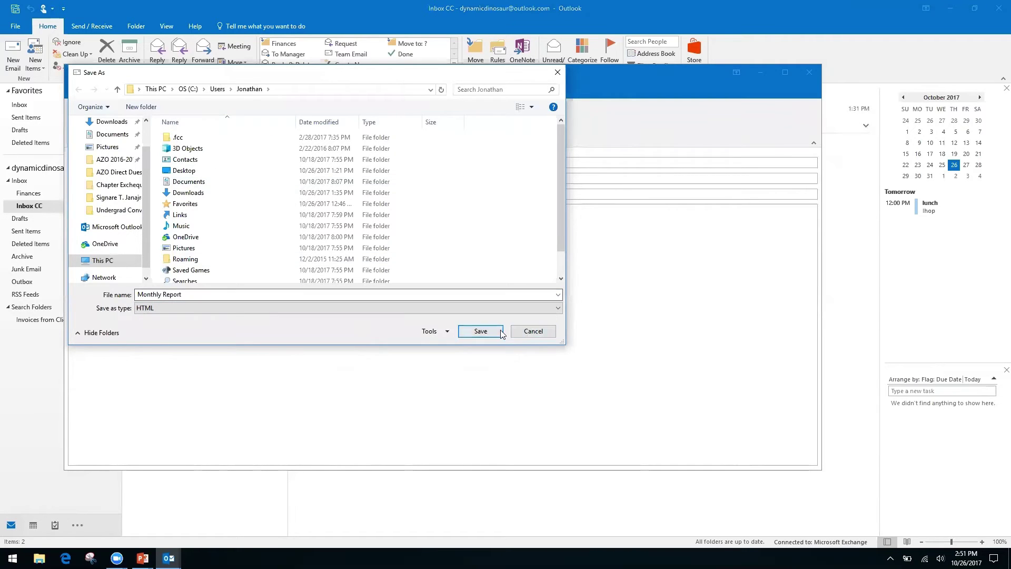
pyautogui.click(542, 330)
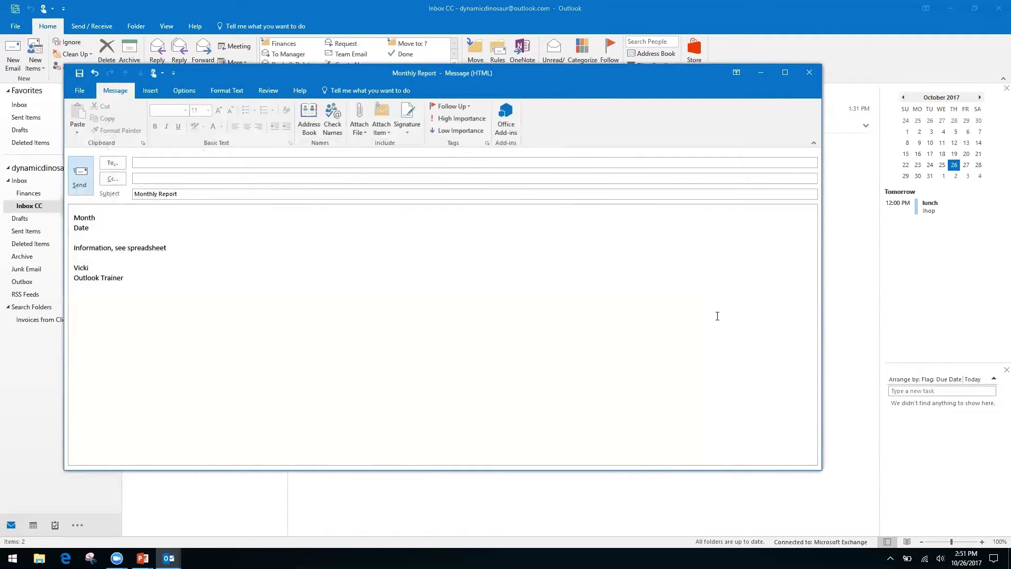
# - Close the Monthly Report draft, choosing No to discard unsaved changes
pyautogui.click(808, 74)
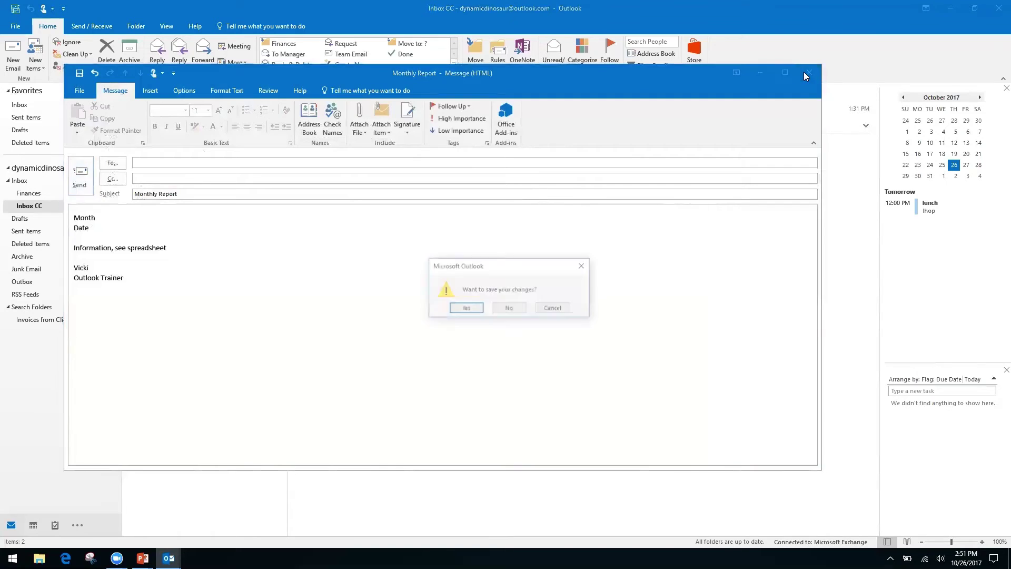
pyautogui.click(509, 309)
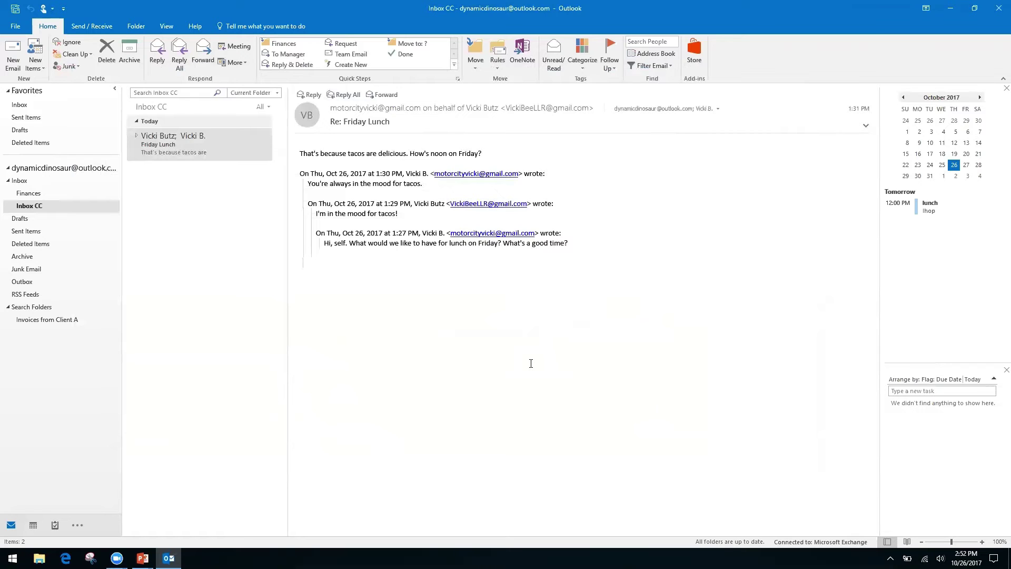
# - Switch to the PowerPoint slide show and advance to the 'How to Speed Up Outlook Search' slide
pyautogui.hotkey('alt', 'Tab')
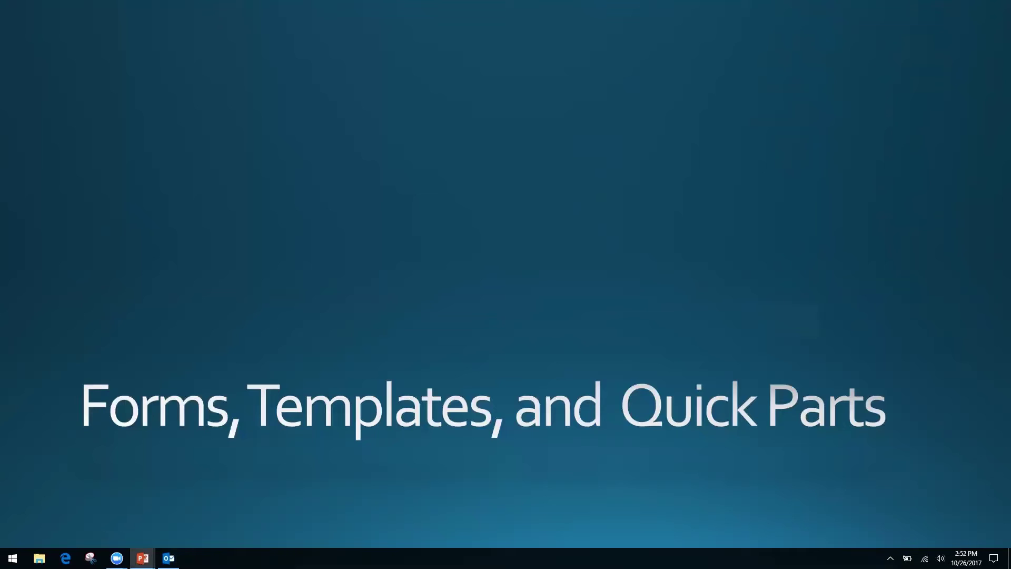
pyautogui.press('Right')
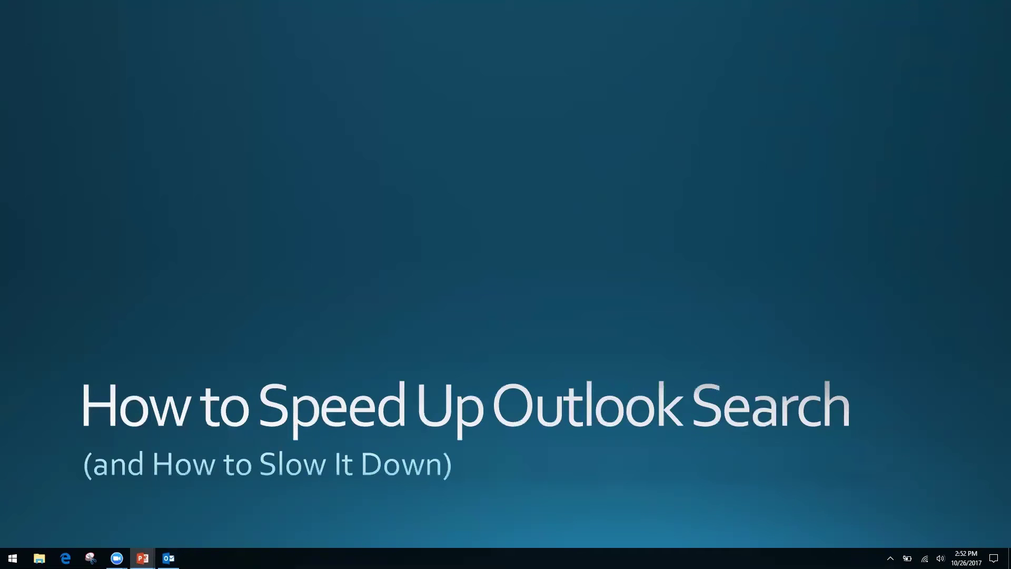